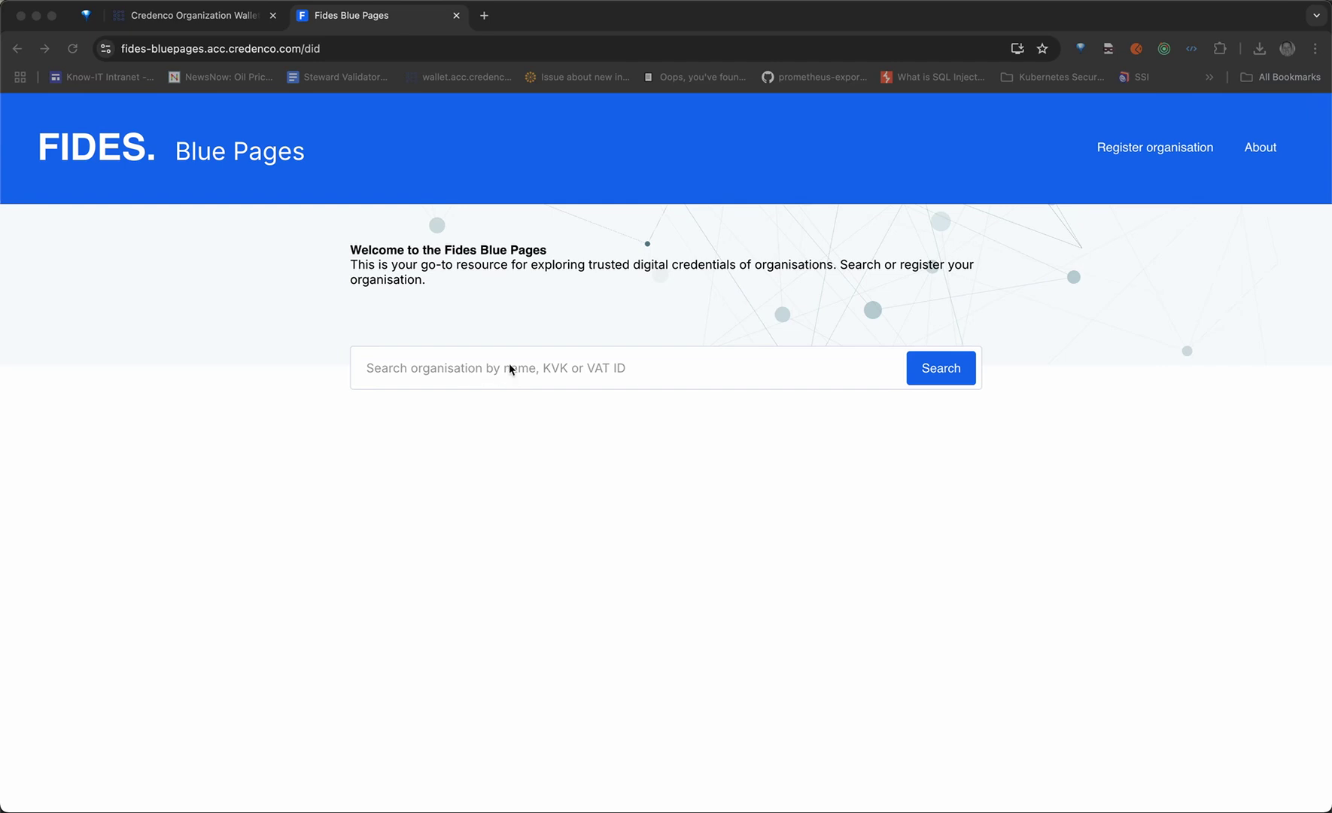
# Step: Search the Blue Pages organisations for "furni"
pyautogui.click(521, 368)
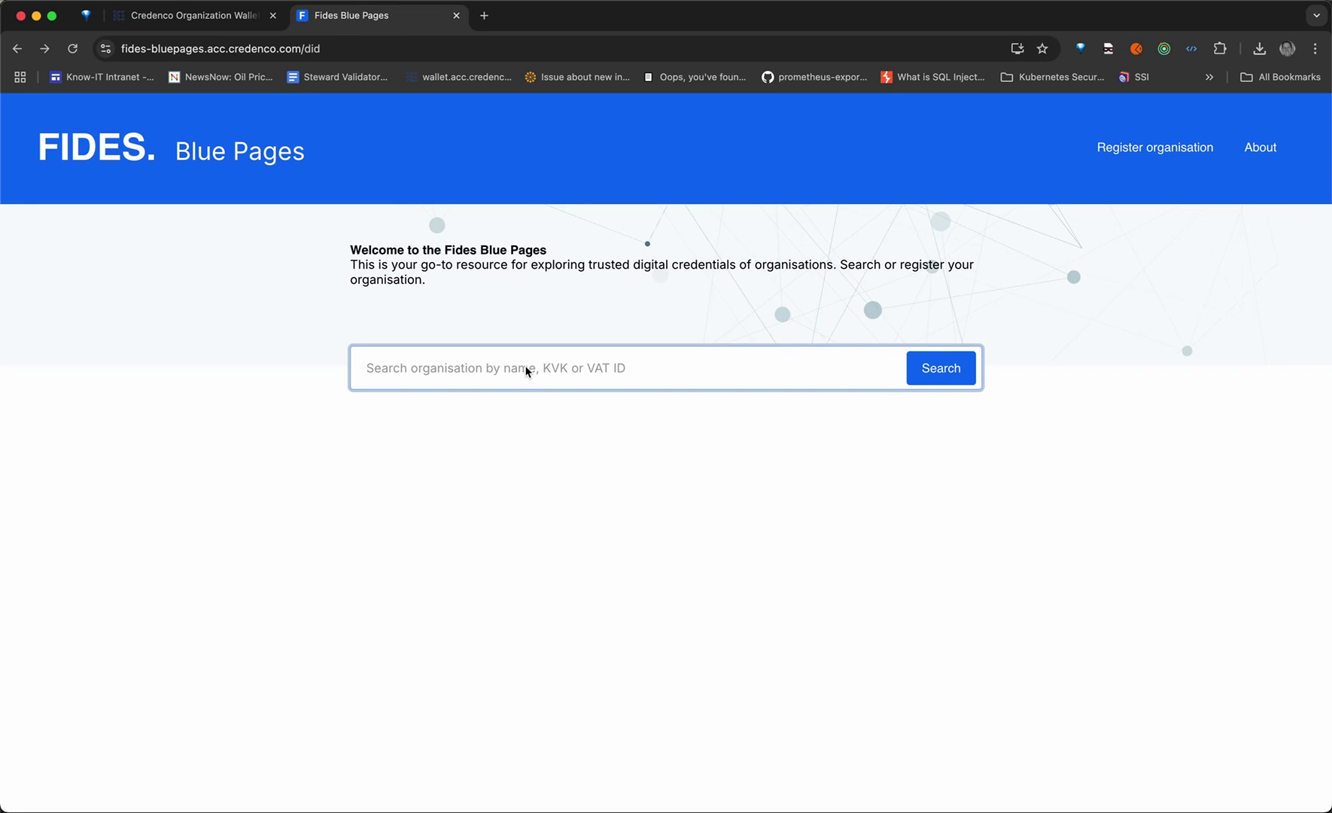
pyautogui.write('furni')
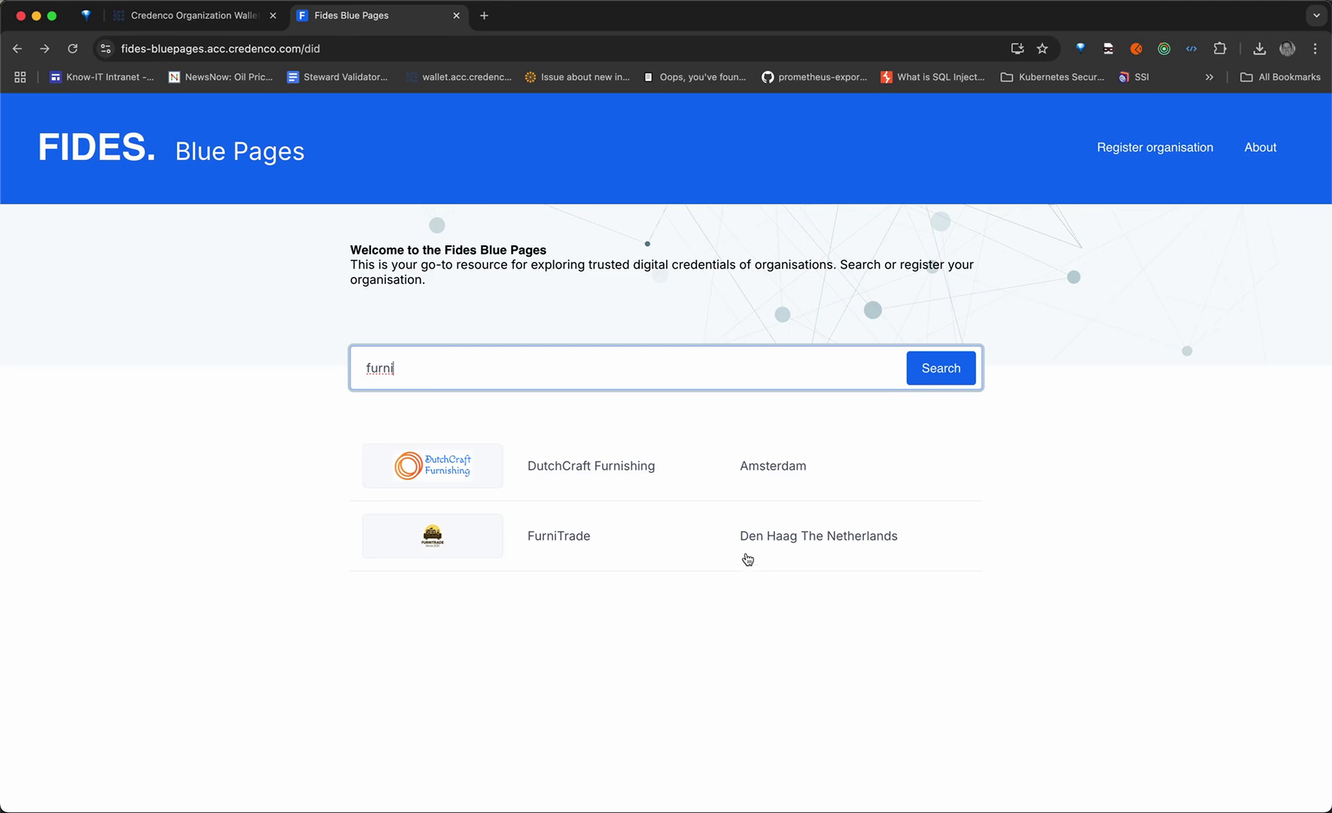
# Step: Clear the search term, run an empty search and look through the full list of organisations
pyautogui.press('BackSpace')
pyautogui.press('BackSpace')
pyautogui.press('BackSpace')
pyautogui.press('BackSpace')
pyautogui.press('BackSpace')
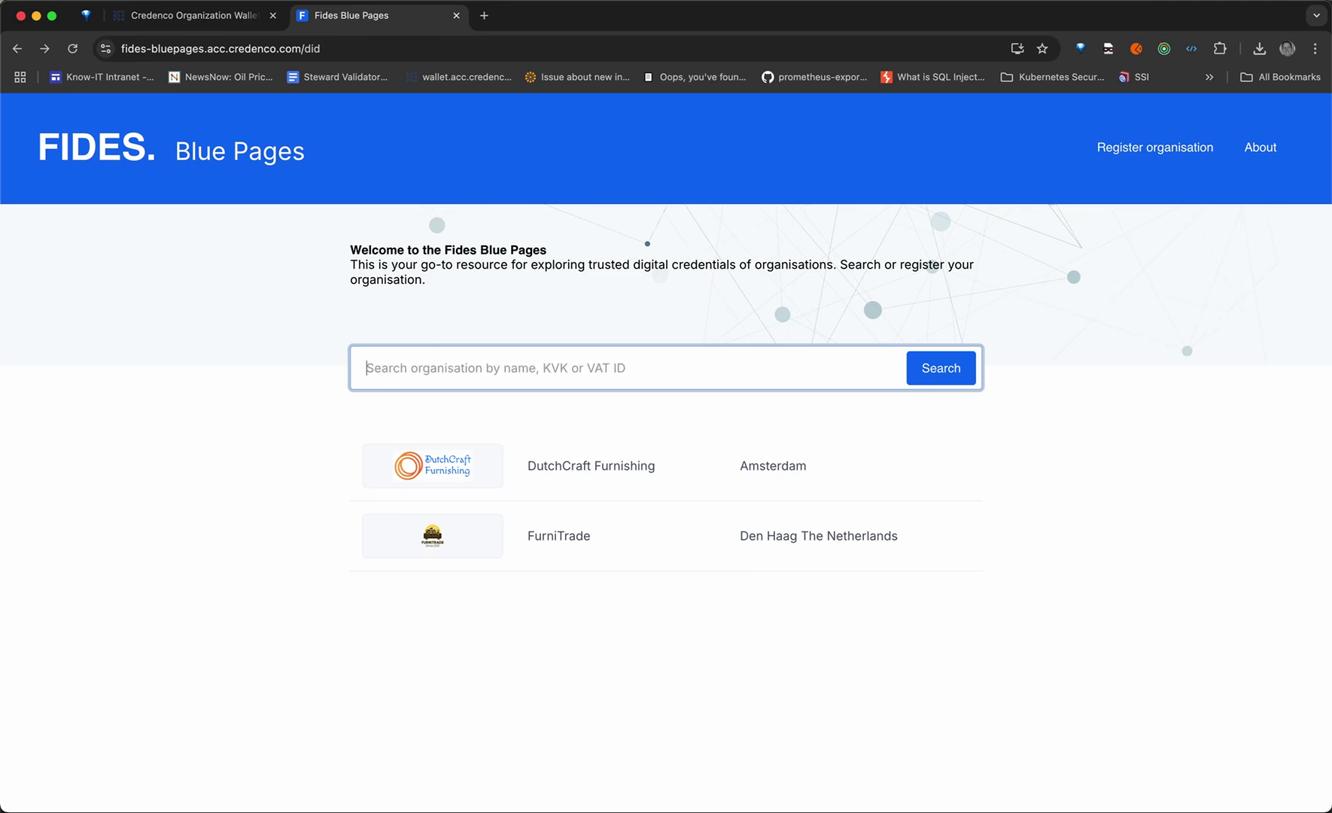
pyautogui.click(940, 374)
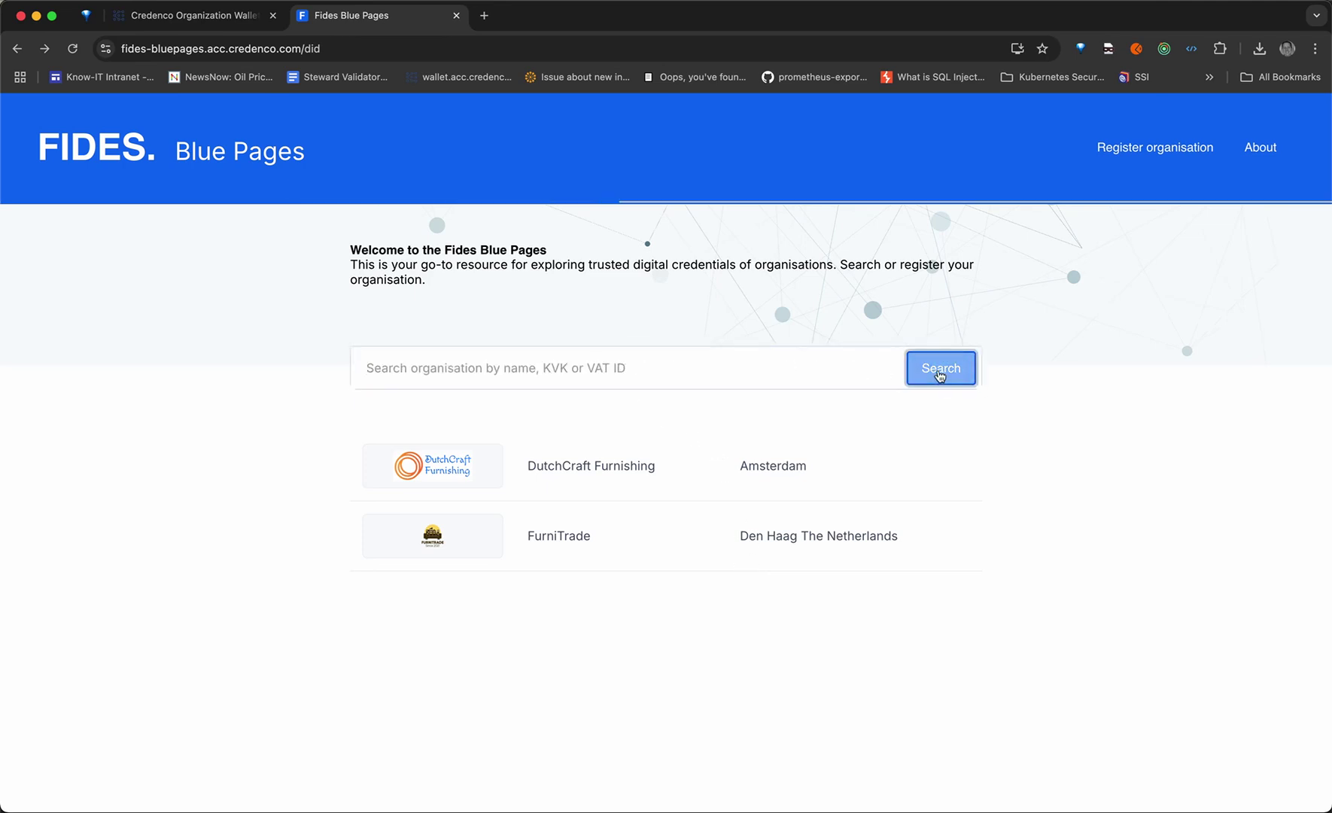
pyautogui.scroll(-5, 859, 488)
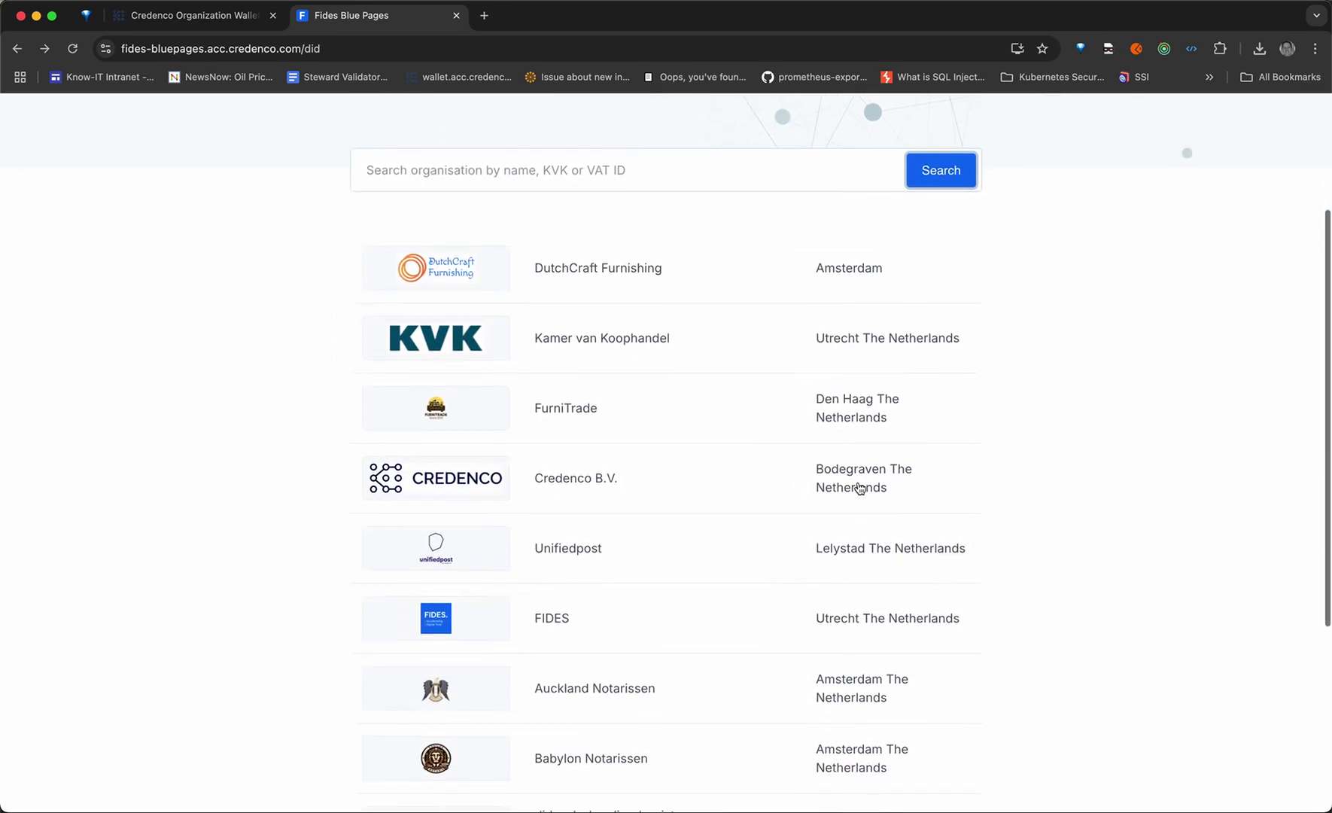
pyautogui.scroll(2, 859, 487)
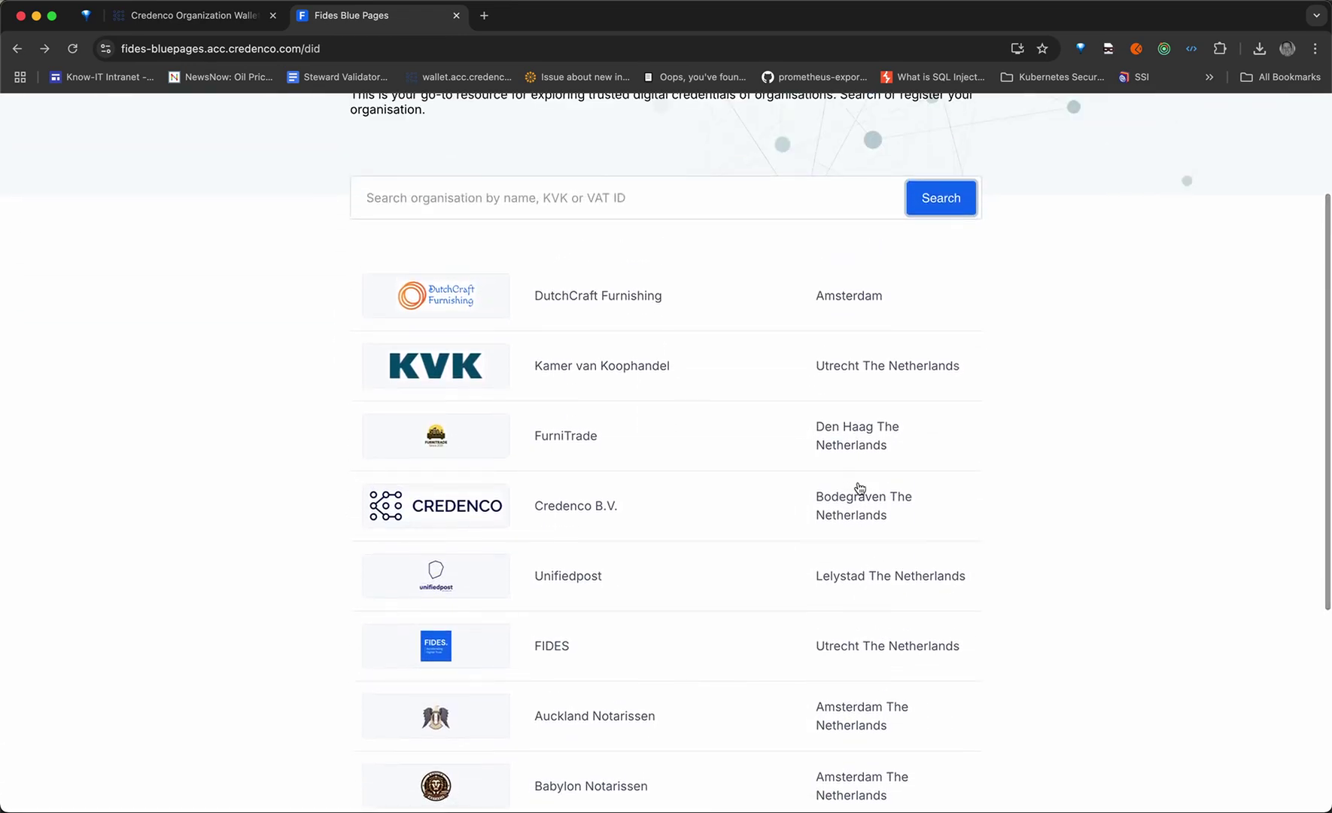
pyautogui.scroll(3, 860, 487)
pyautogui.scroll(1, 860, 488)
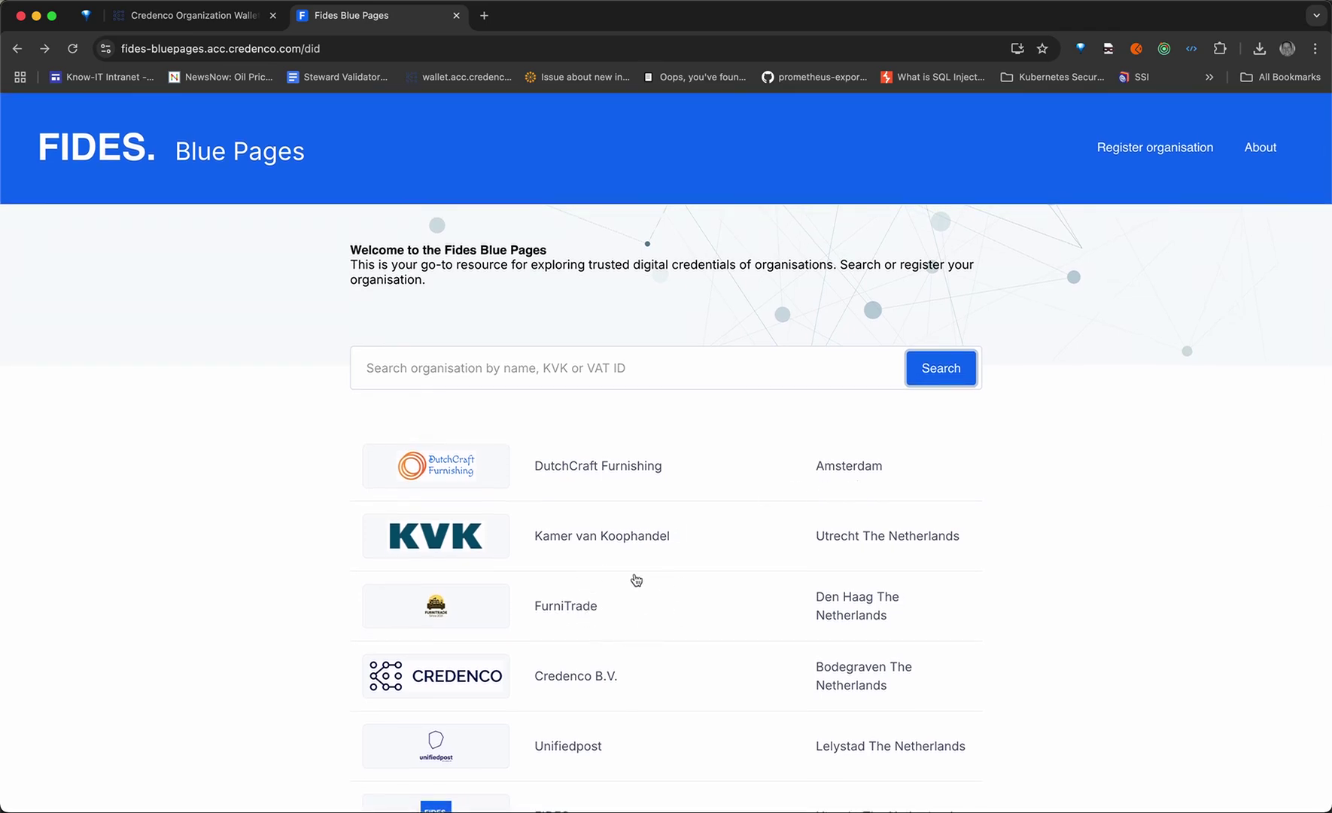
# Step: View the About Blue Pages introduction and return to the organisation list
pyautogui.click(1255, 149)
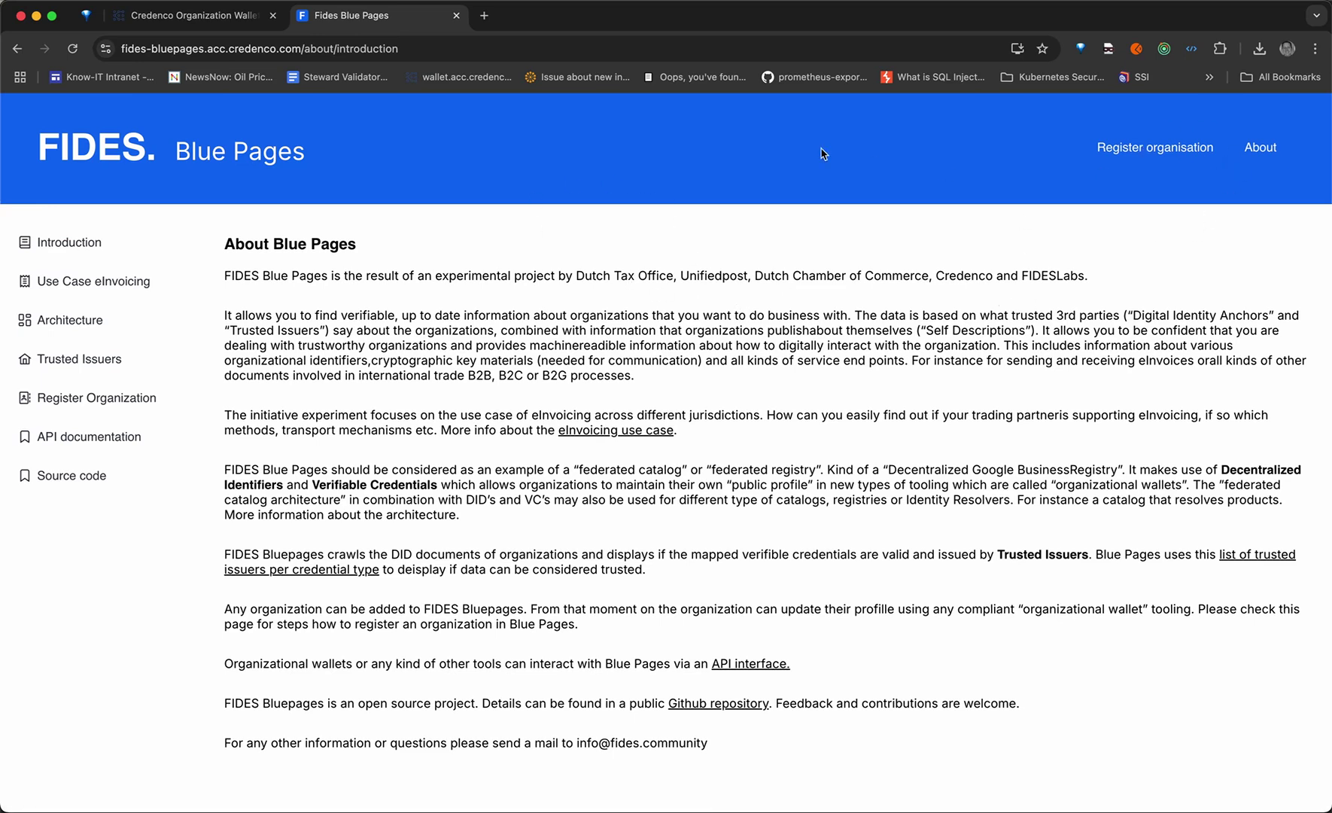
pyautogui.click(17, 48)
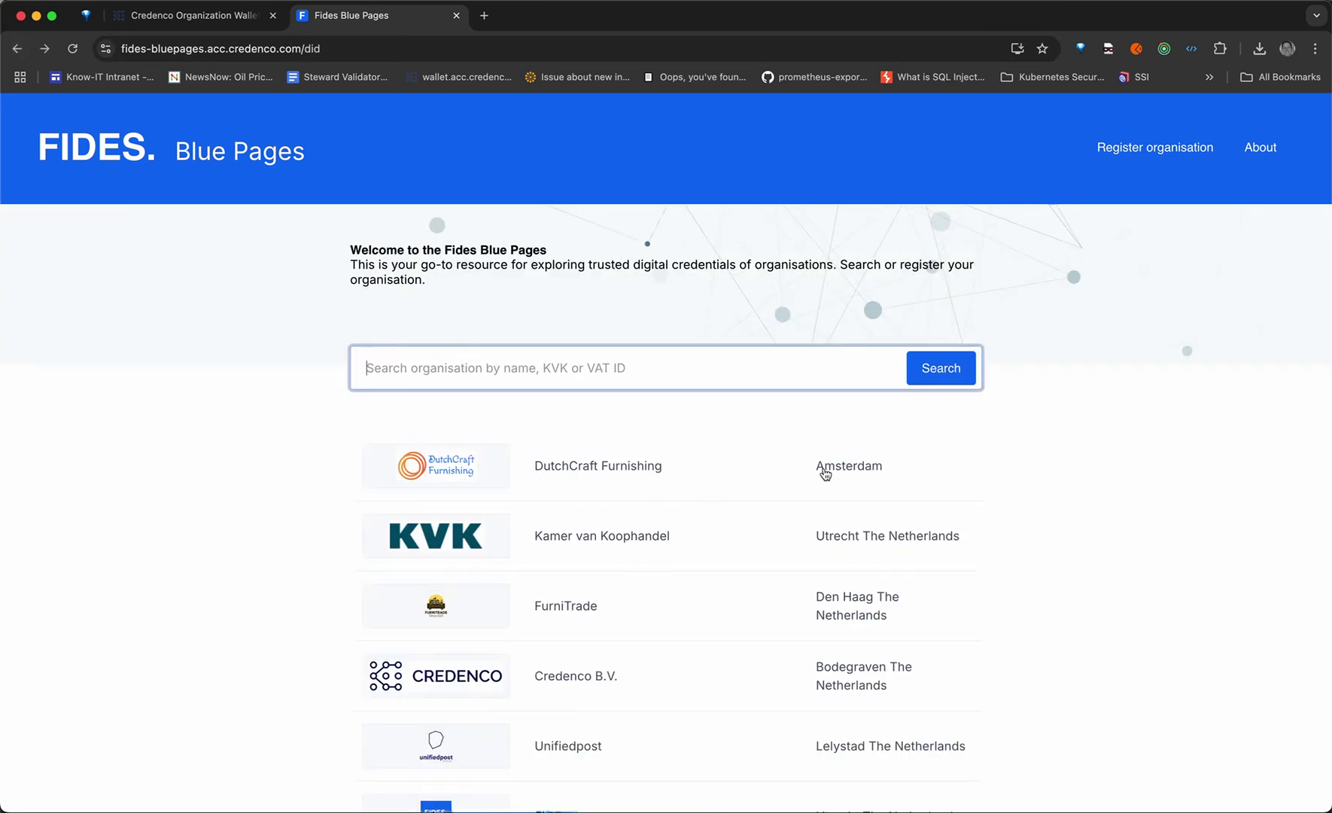
# Step: Open the FurniTrade entry, examine its ContactInfo and E-invoicing sections, and return to the organisation list
pyautogui.scroll(-3, 825, 474)
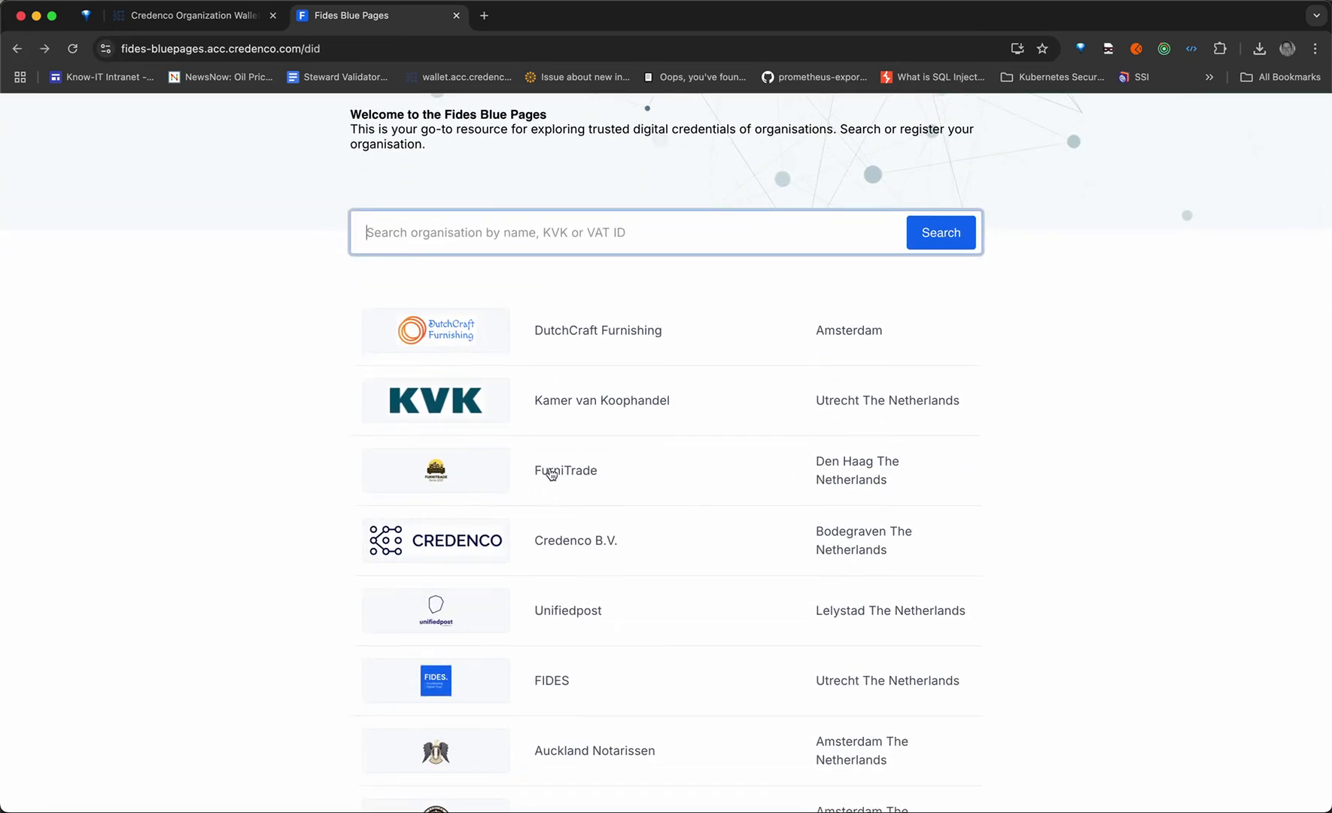
pyautogui.click(590, 473)
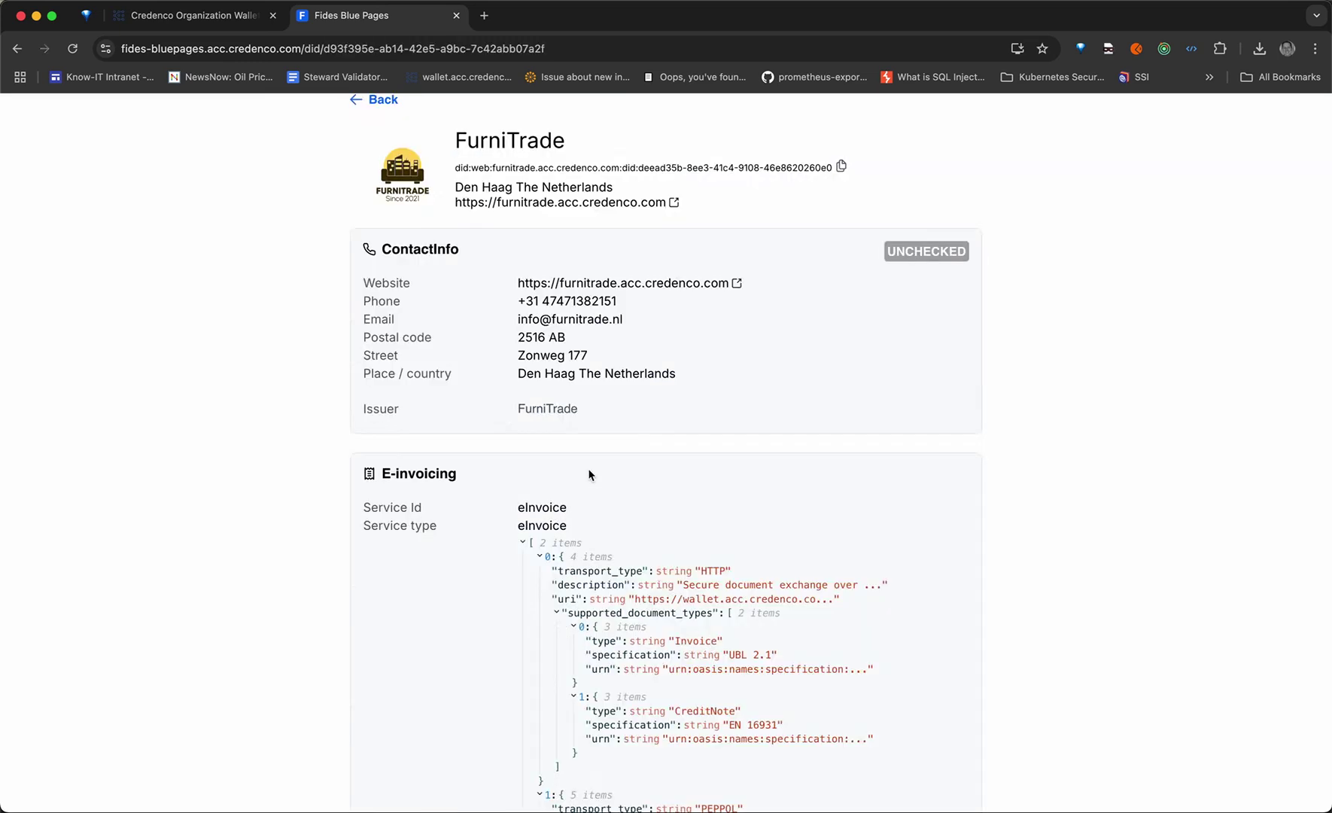
pyautogui.scroll(3, 609, 250)
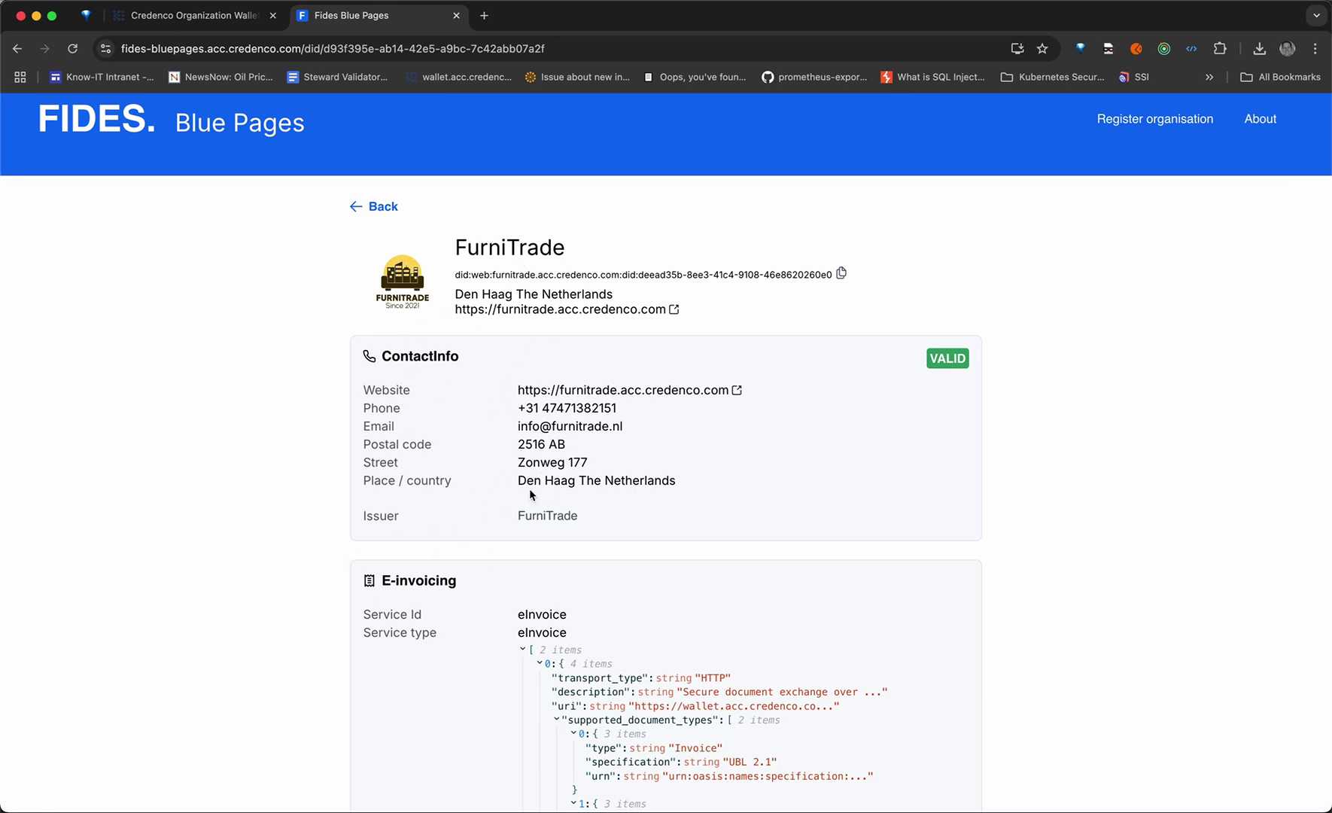
pyautogui.click(383, 208)
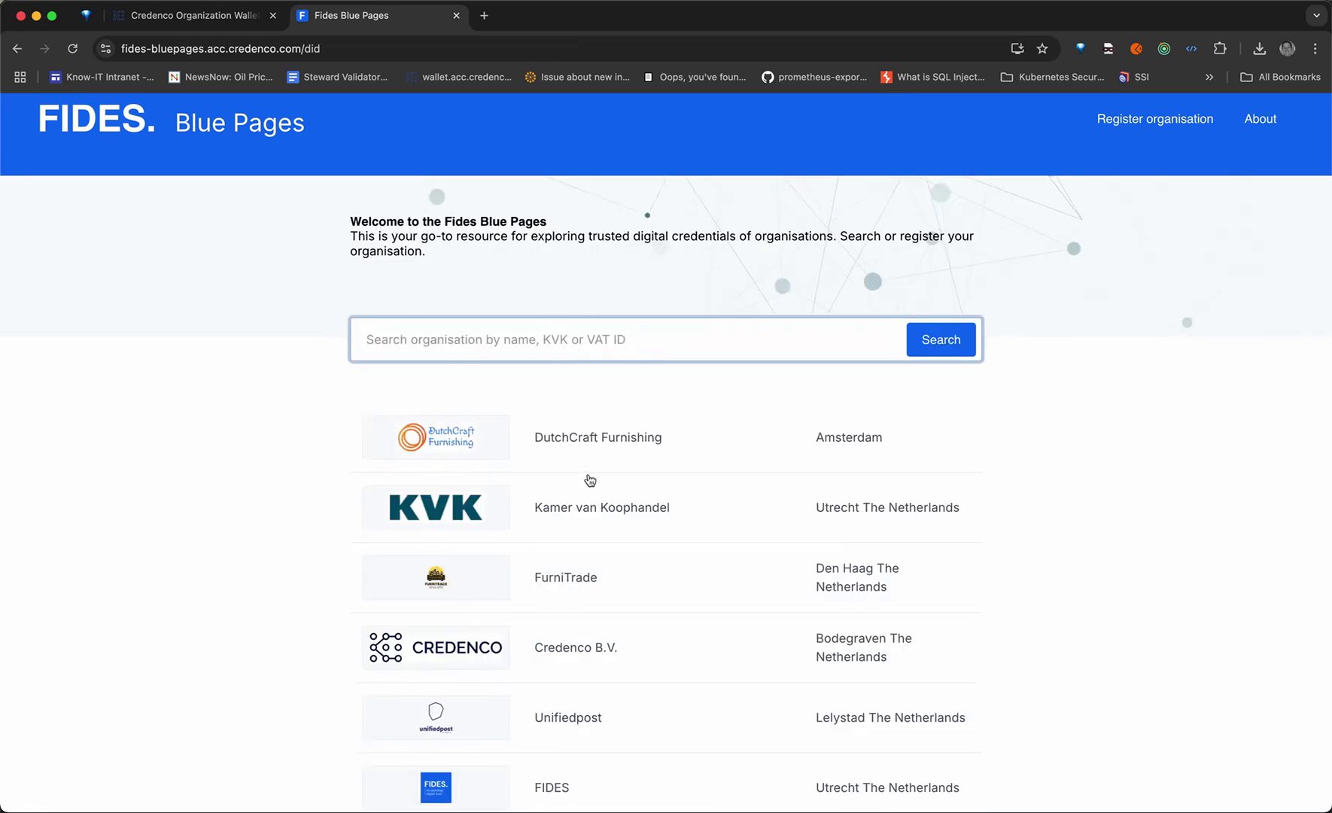
# Step: Examine DutchCraft Furnishing's contact, Chamber of Commerce, tax registration and e-invoicing sections with their validity labels, and return to the list
pyautogui.click(615, 439)
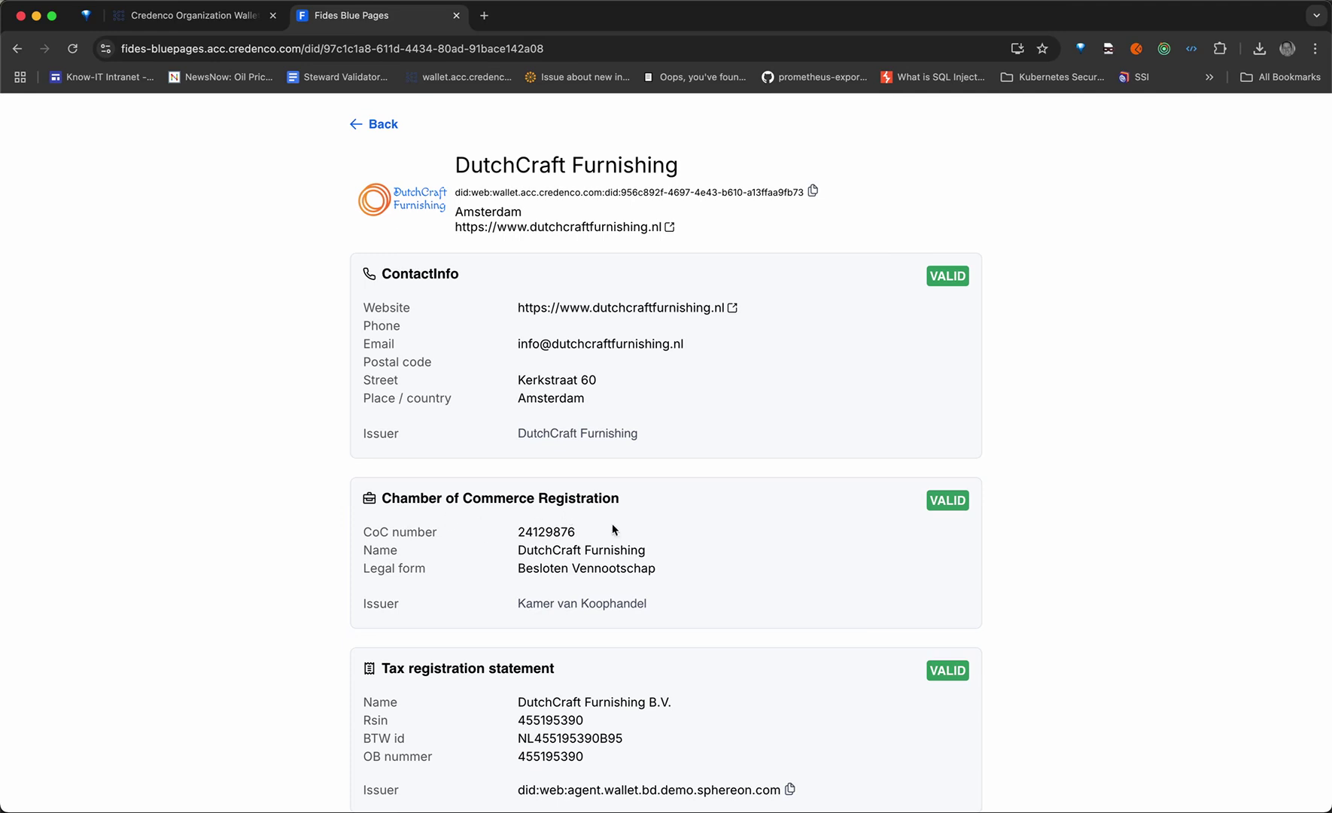
pyautogui.scroll(-2, 613, 529)
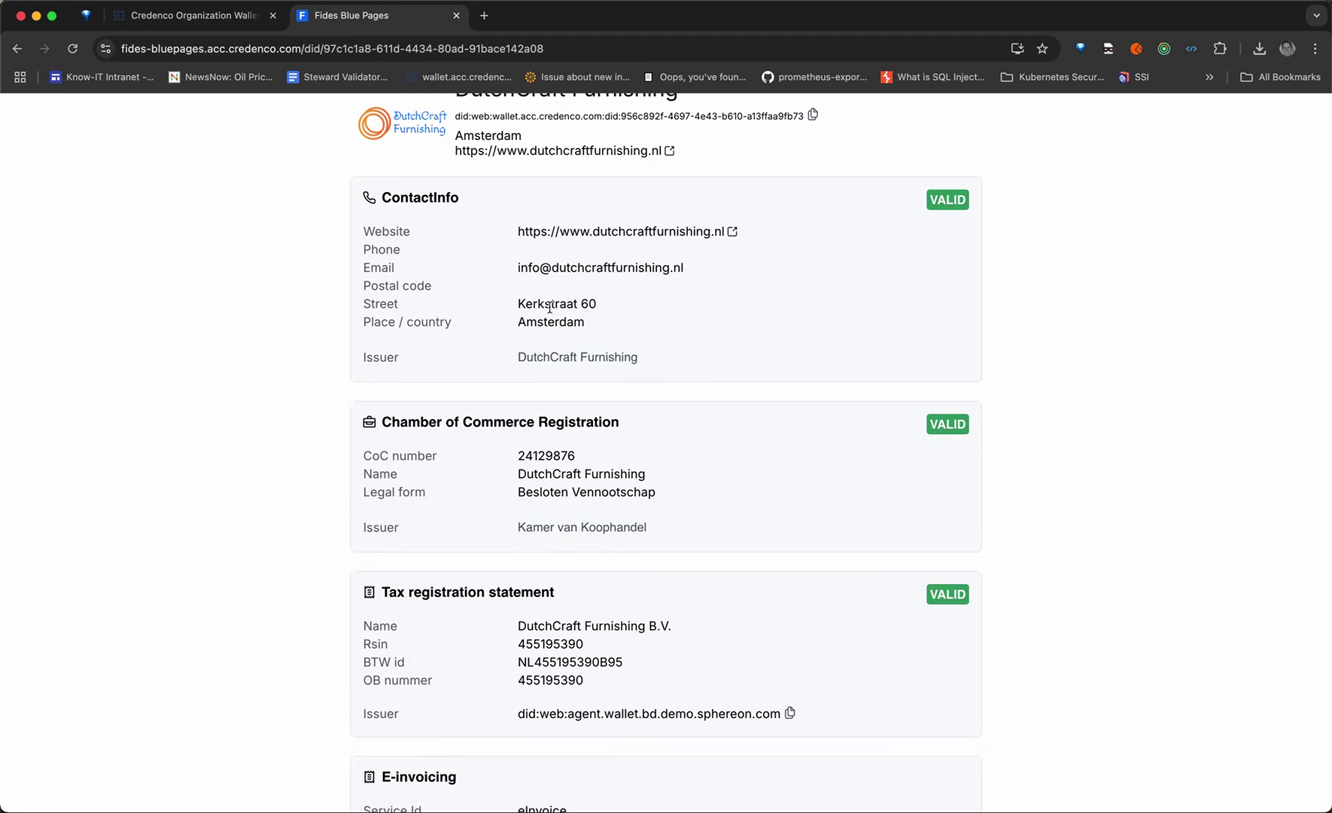
pyautogui.scroll(-3, 608, 359)
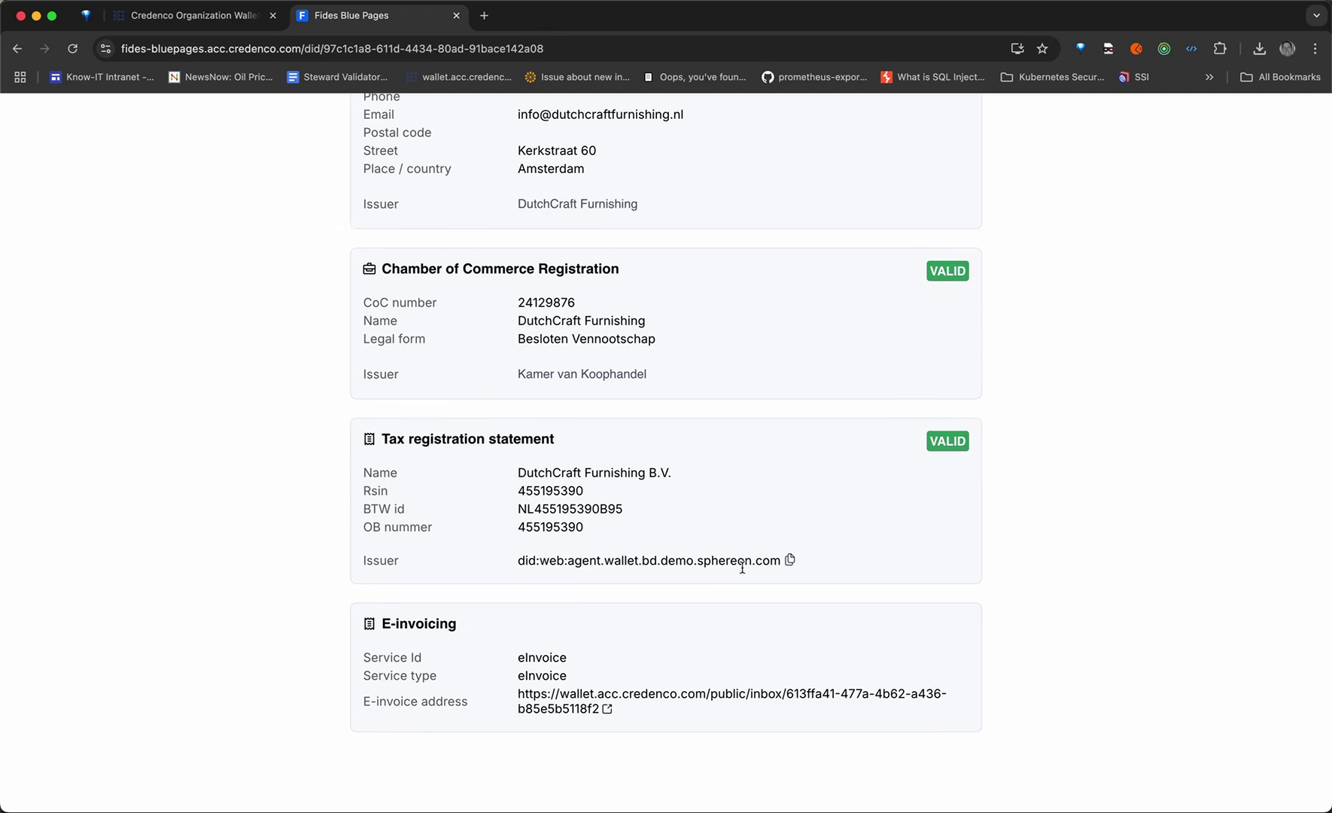
pyautogui.scroll(1, 728, 447)
pyautogui.scroll(2, 728, 447)
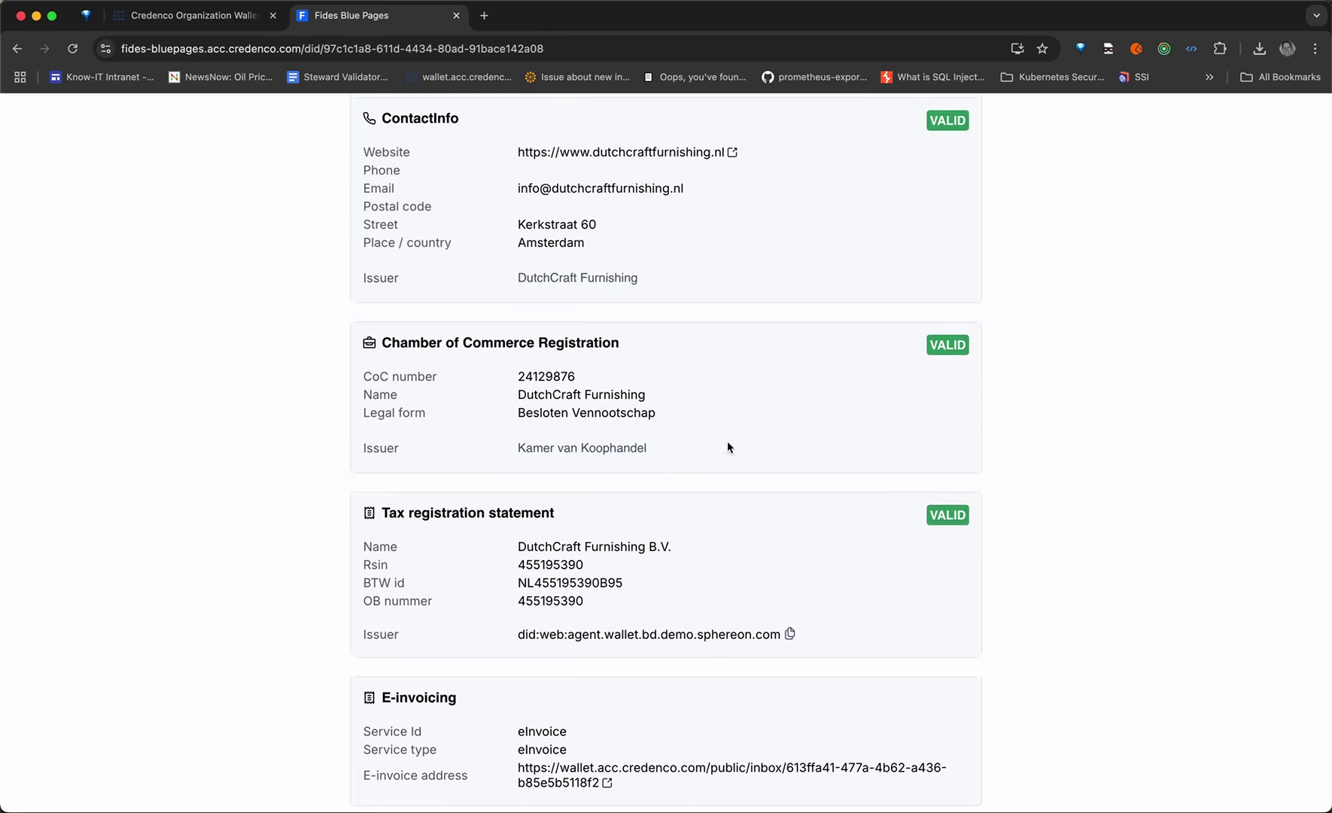
pyautogui.scroll(4, 727, 447)
pyautogui.scroll(1, 728, 446)
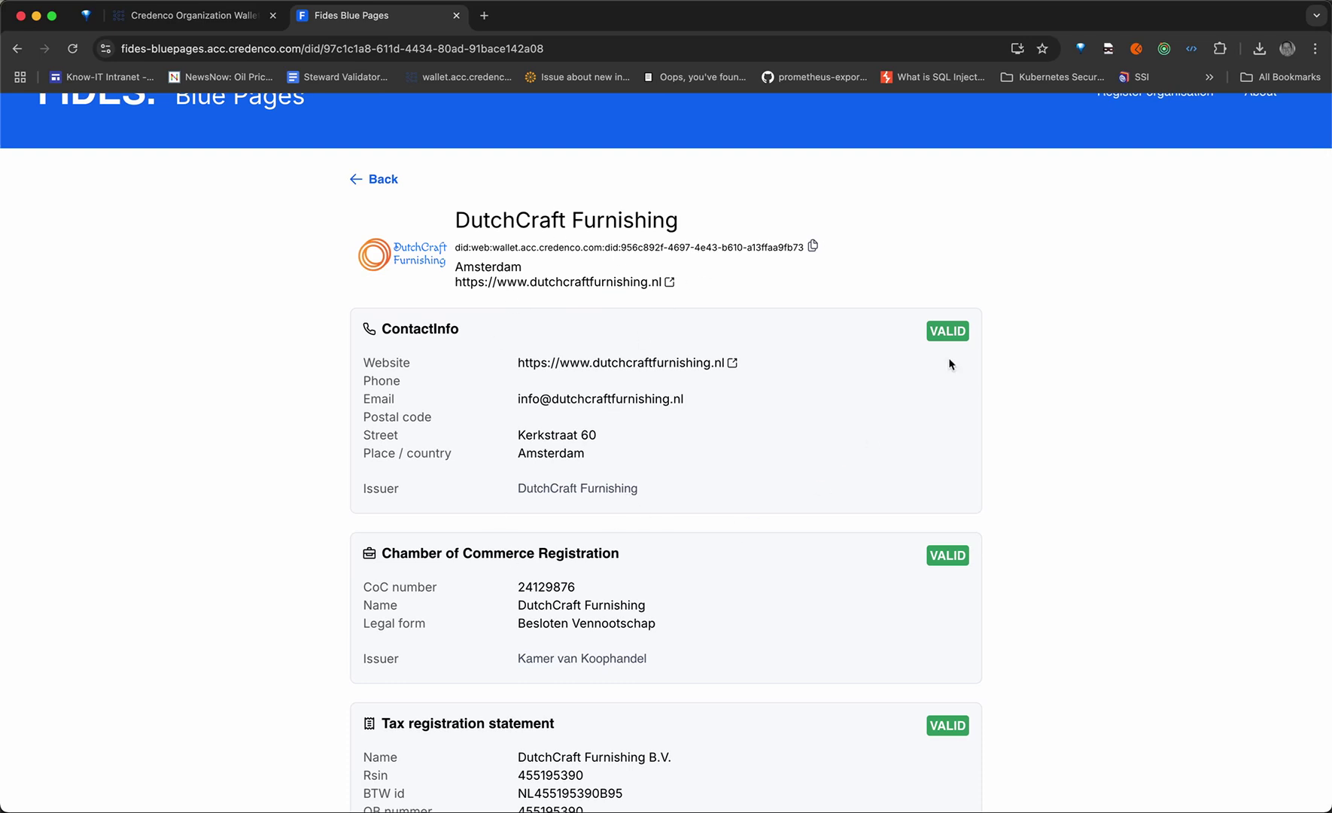
pyautogui.moveTo(945, 332)
pyautogui.scroll(-3, 884, 468)
pyautogui.moveTo(952, 455)
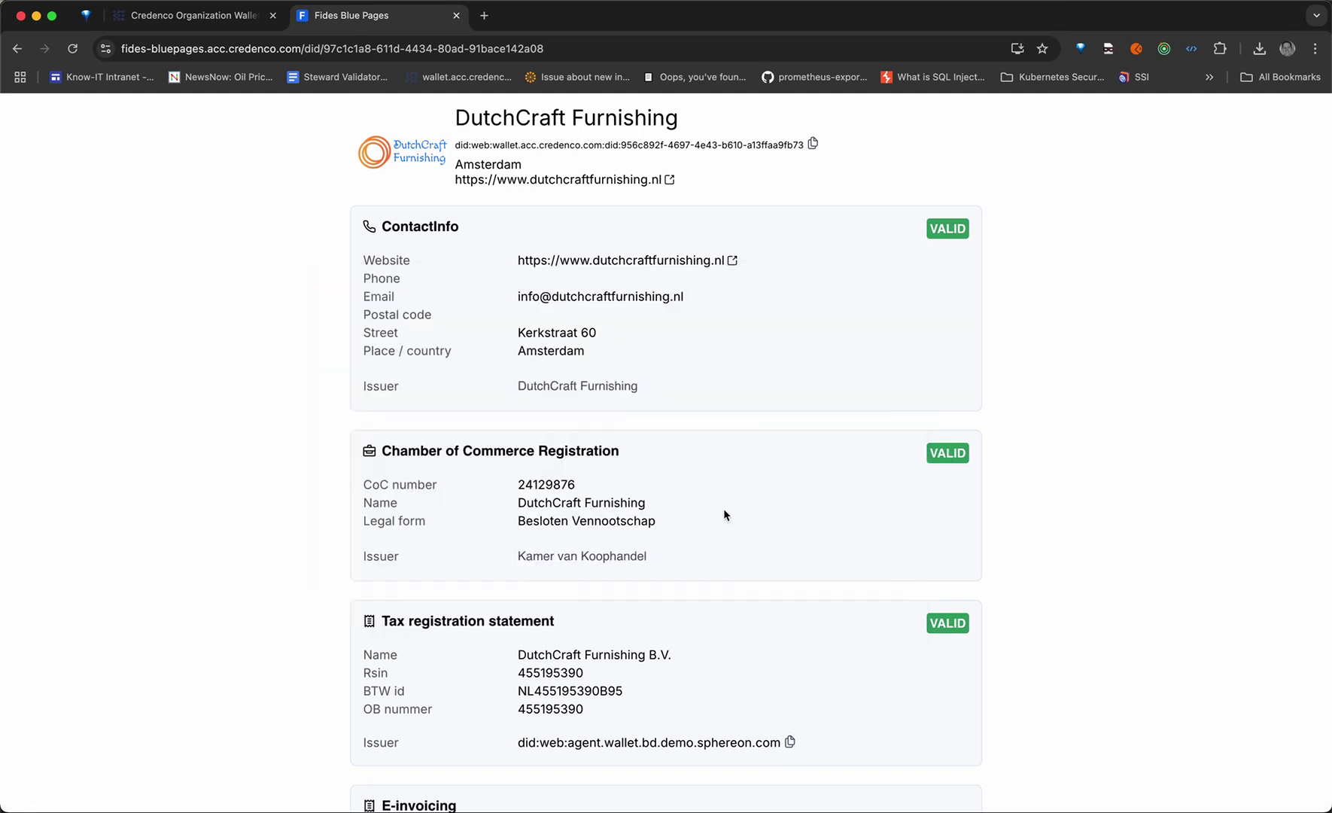
pyautogui.scroll(3, 732, 497)
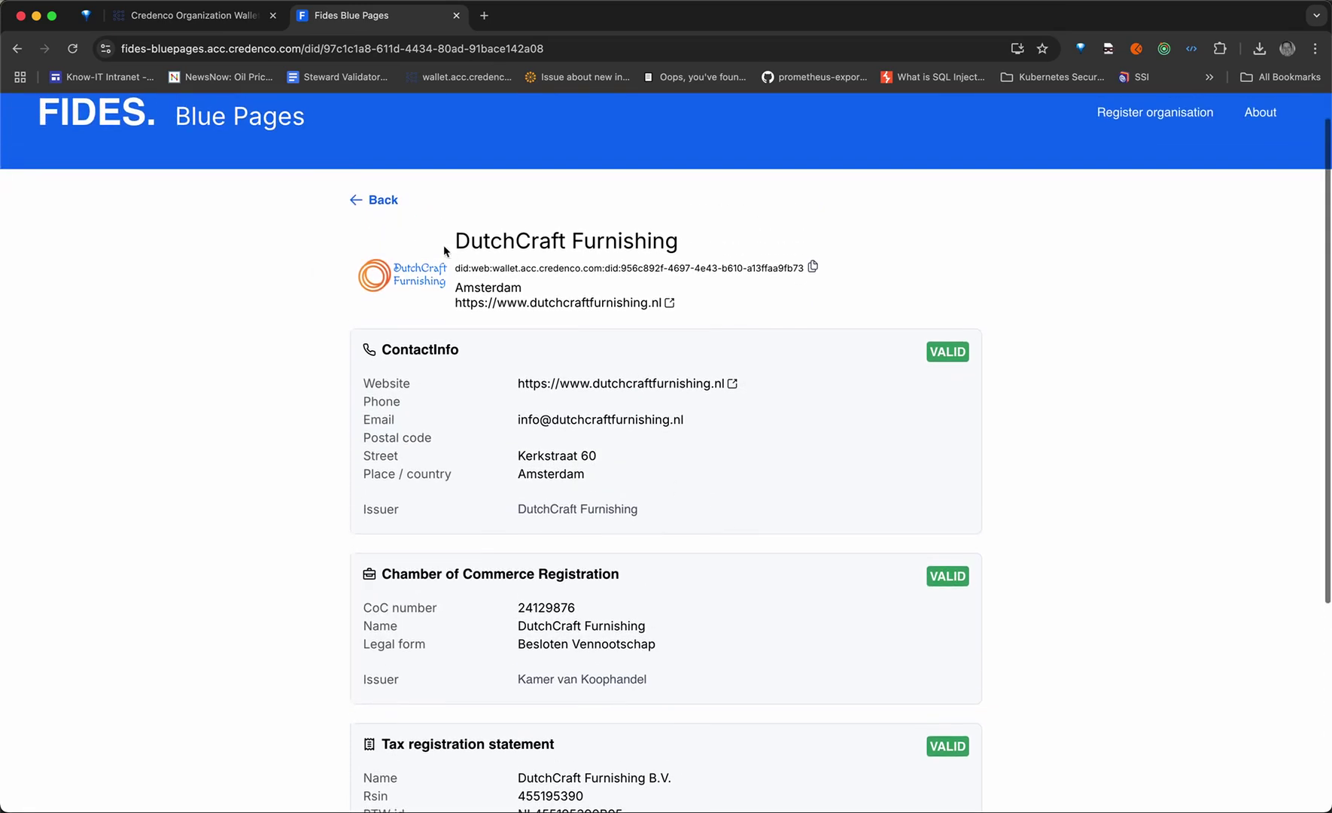
pyautogui.click(379, 202)
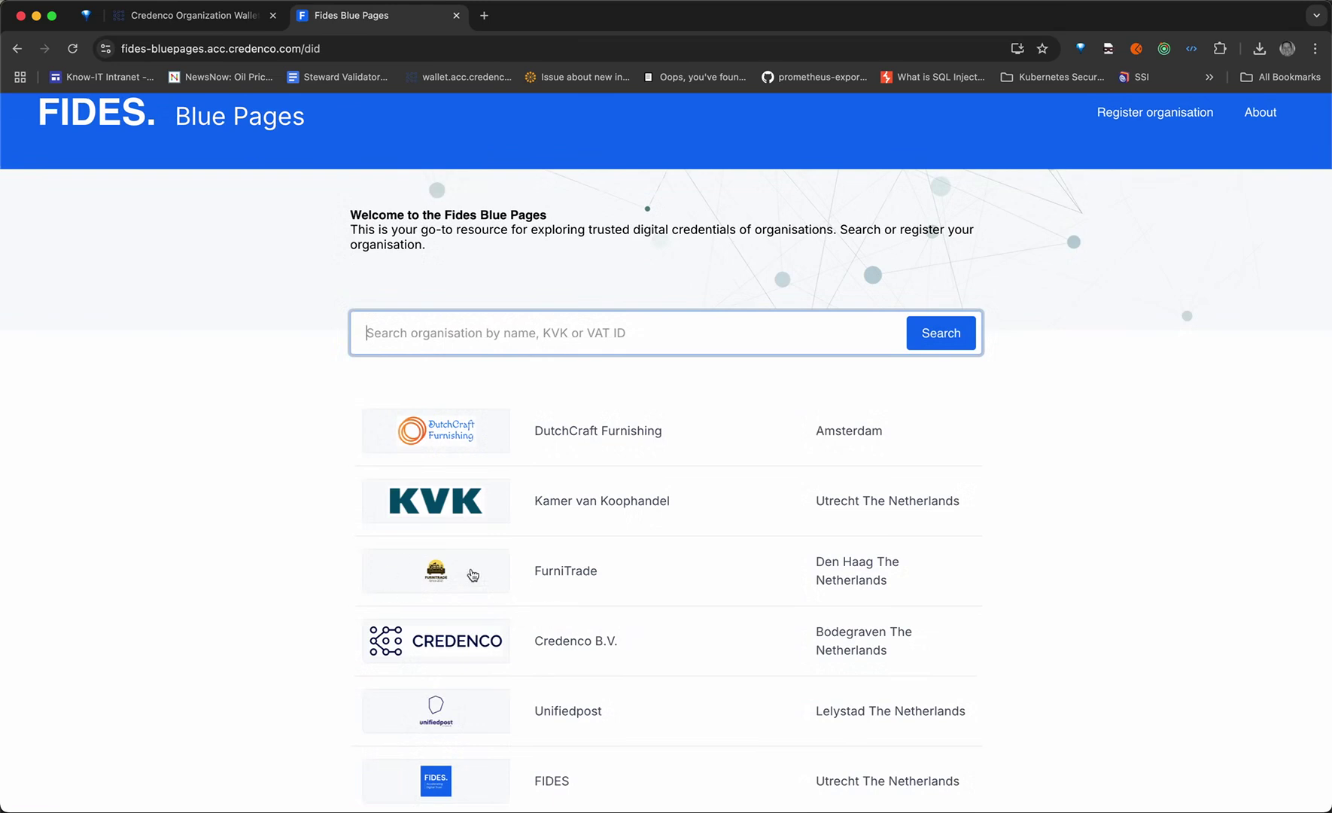
# Step: Open FurniTrade's Blue Pages entry, and switch to the Credenco organisation wallet's list of held credentials
pyautogui.click(593, 578)
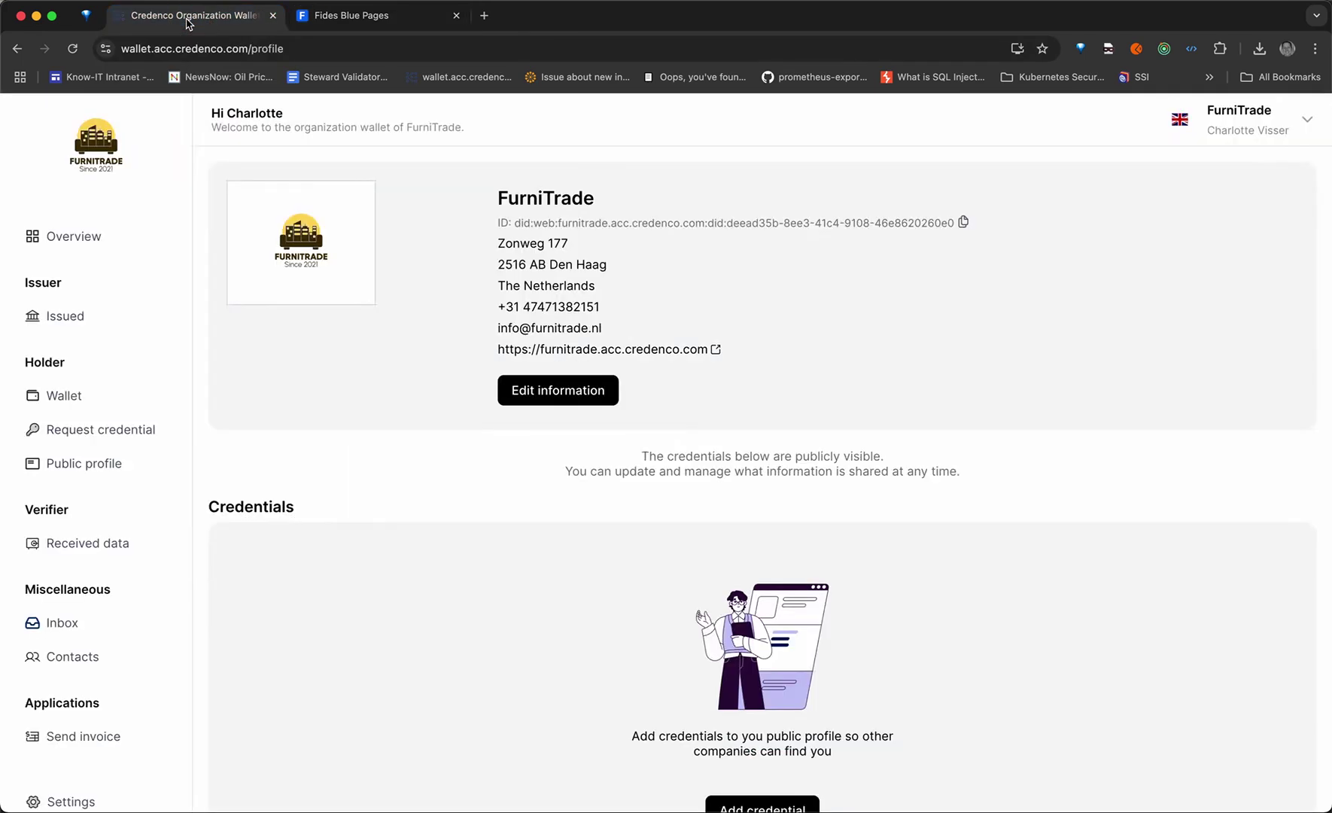
pyautogui.click(78, 238)
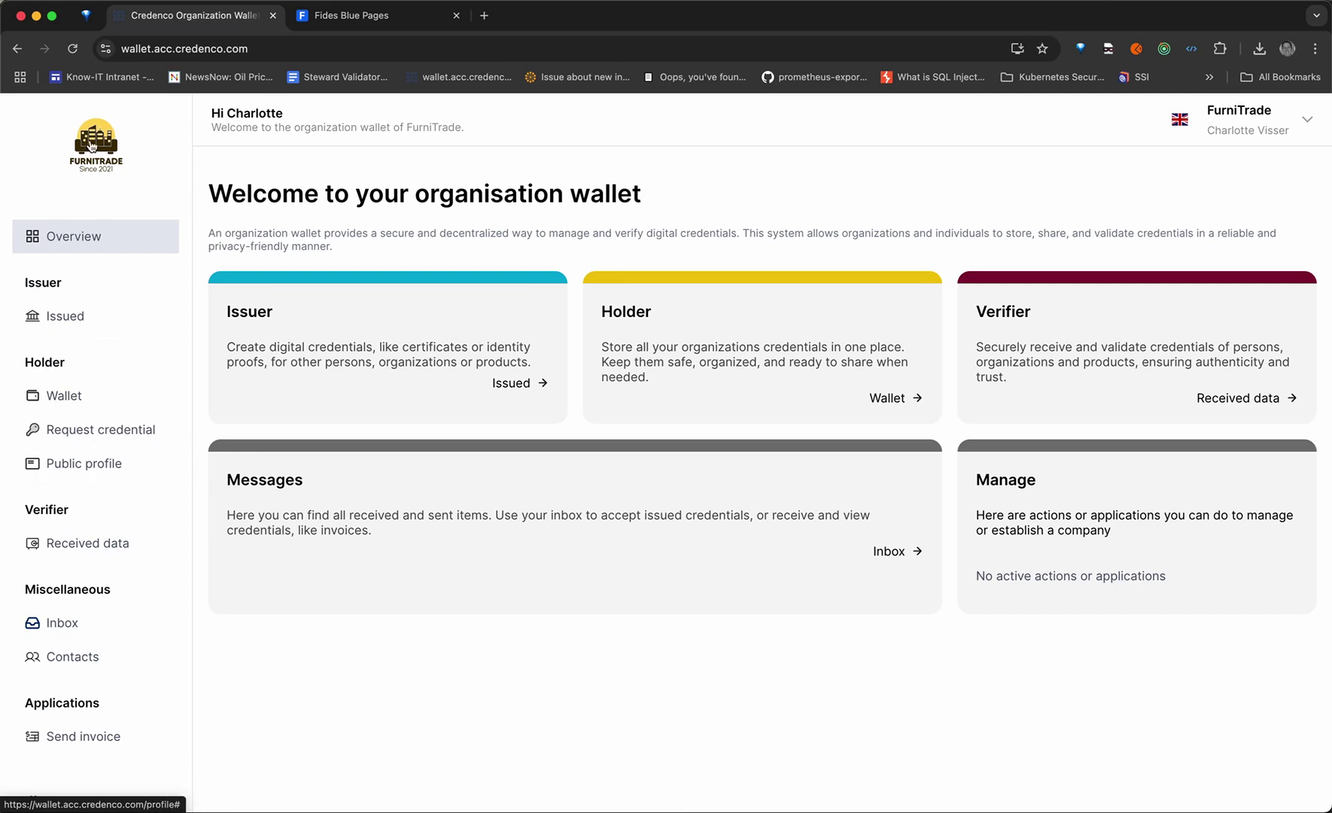
pyautogui.click(126, 313)
pyautogui.click(64, 394)
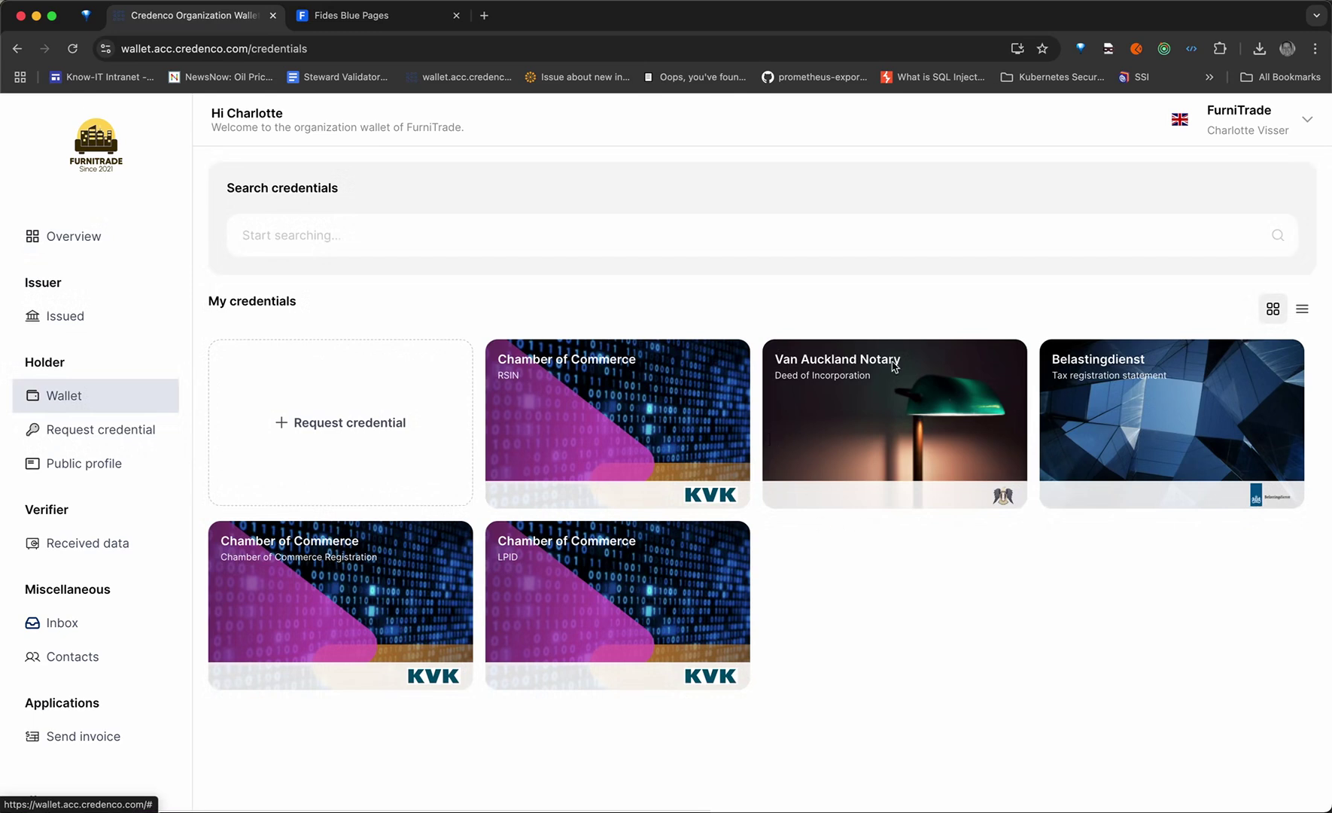
# Step: View the details of the Van Auckland Notary Deed of Incorporation and the Belastingdienst tax registration statement, returning to the credential list
pyautogui.click(873, 420)
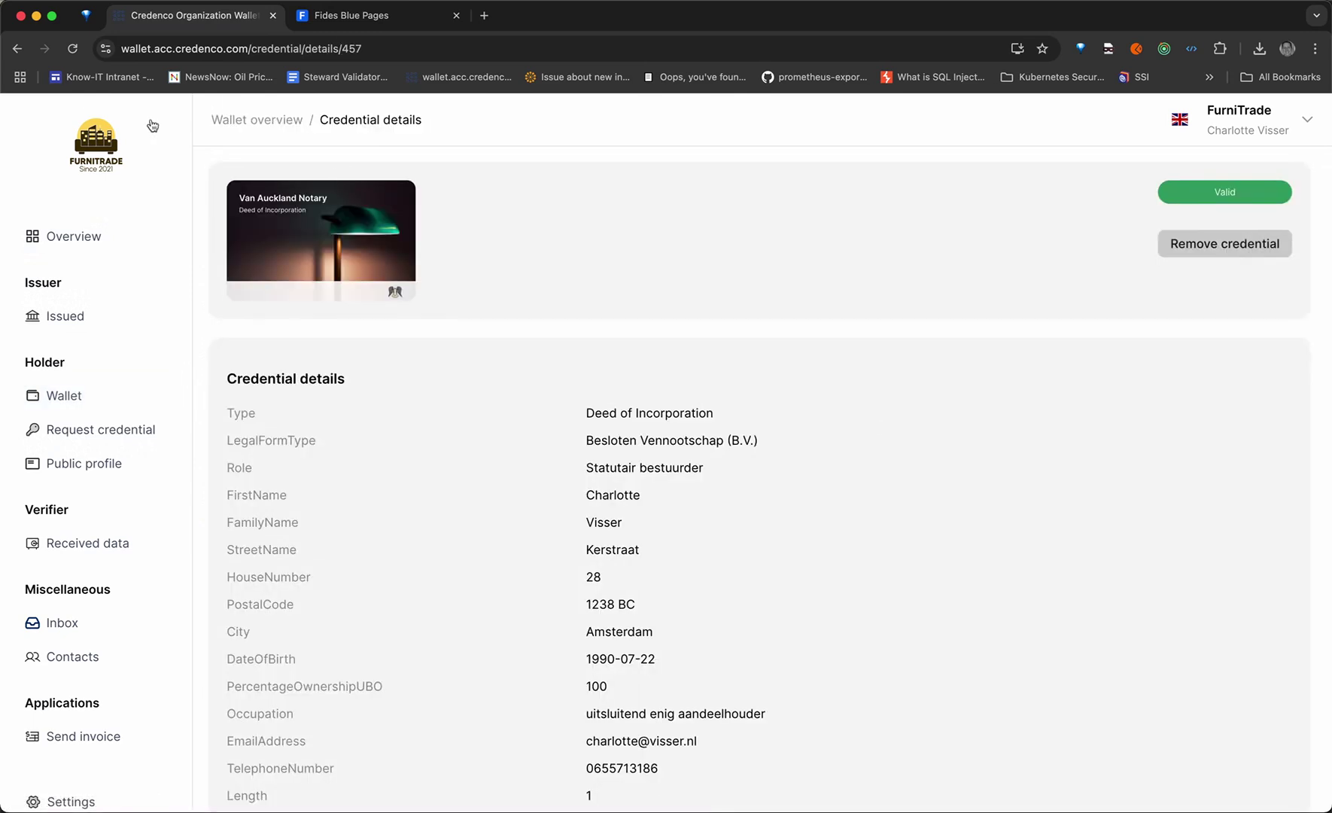
pyautogui.click(17, 49)
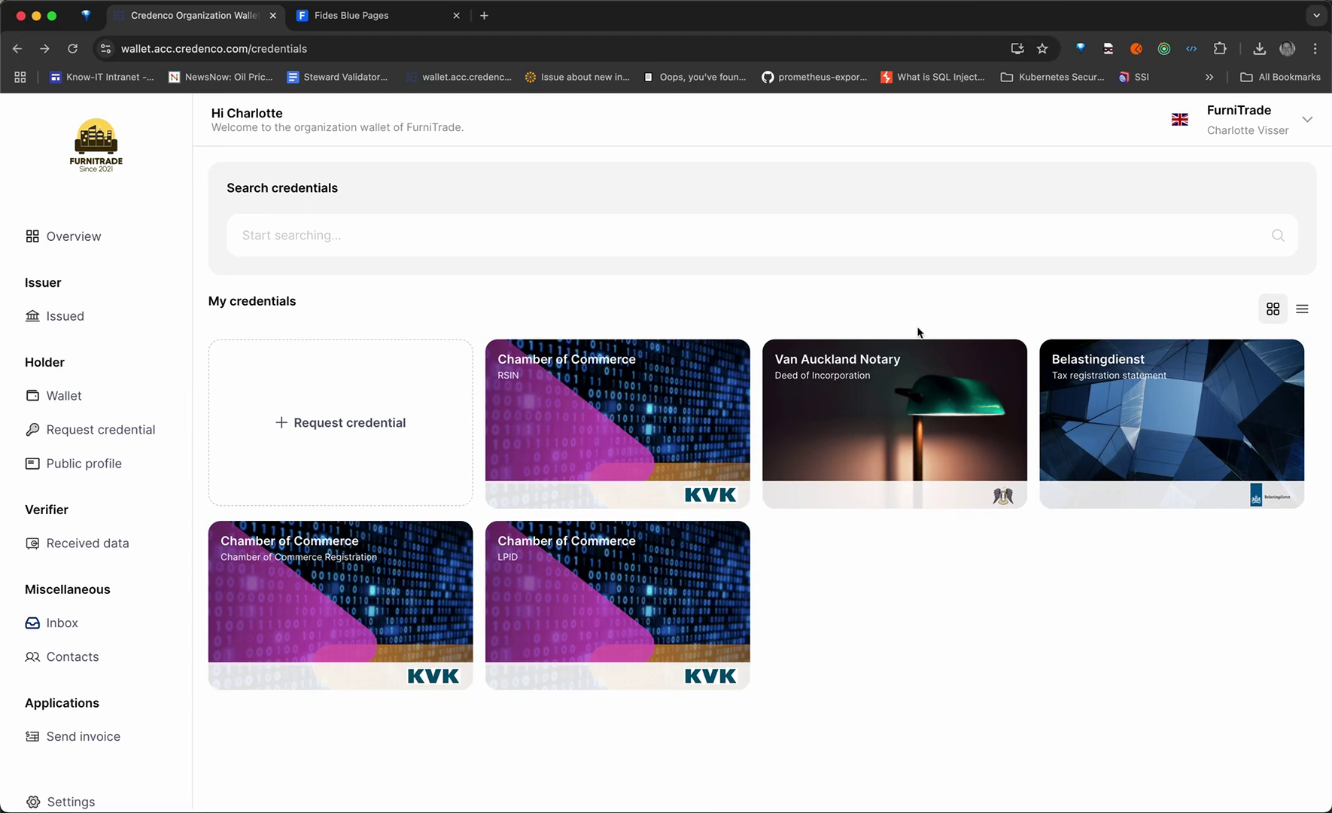
pyautogui.click(1104, 429)
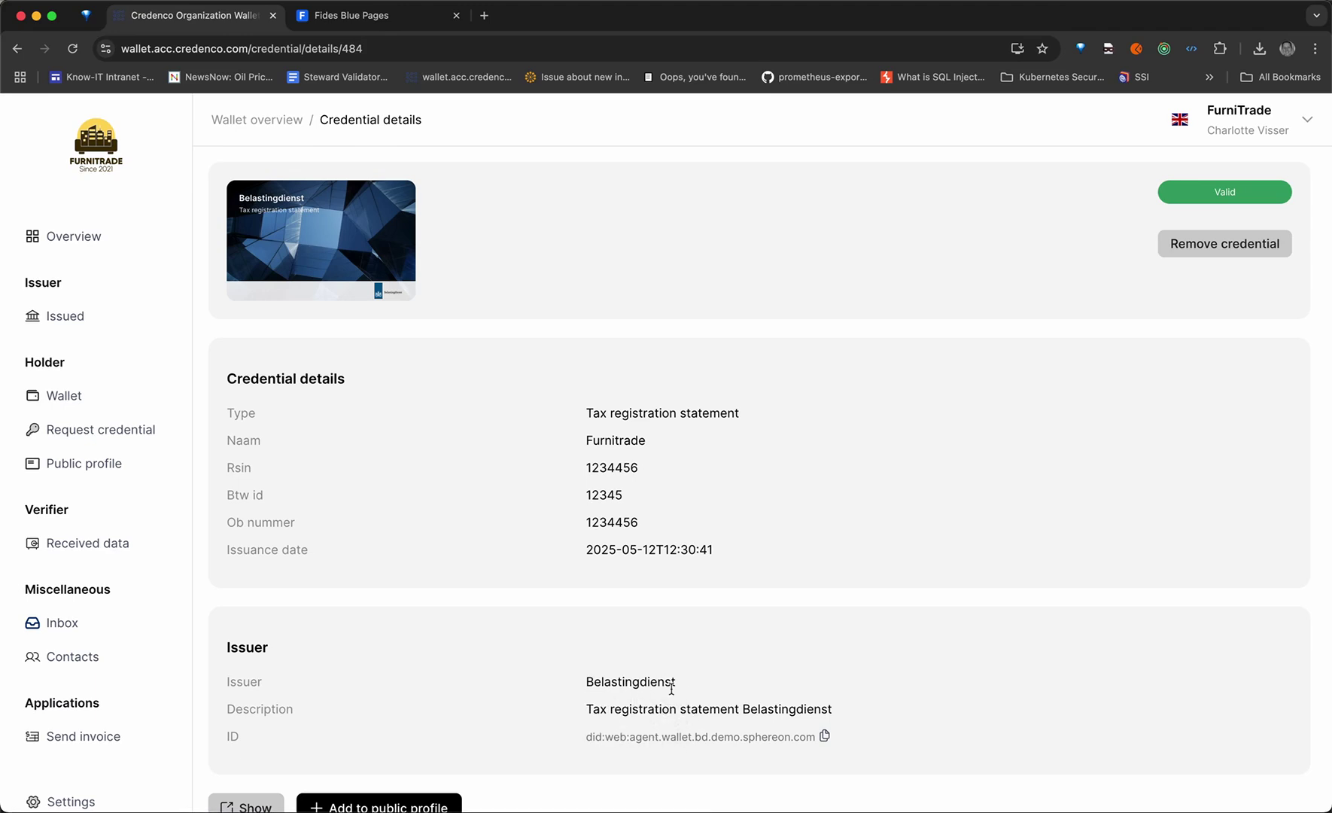
pyautogui.click(17, 48)
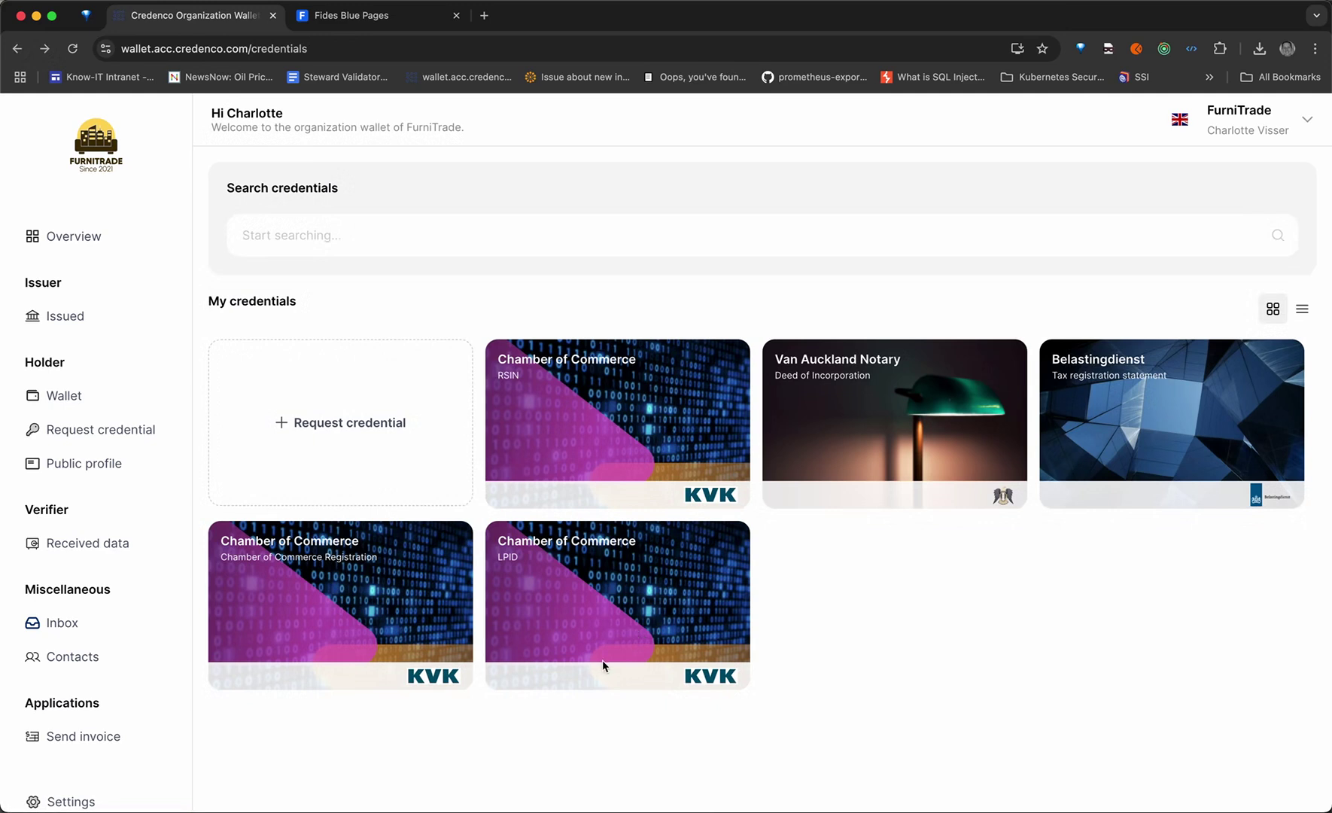
# Step: Examine the Chamber of Commerce LPID credential's details and issuer, and return to the credential list
pyautogui.click(572, 620)
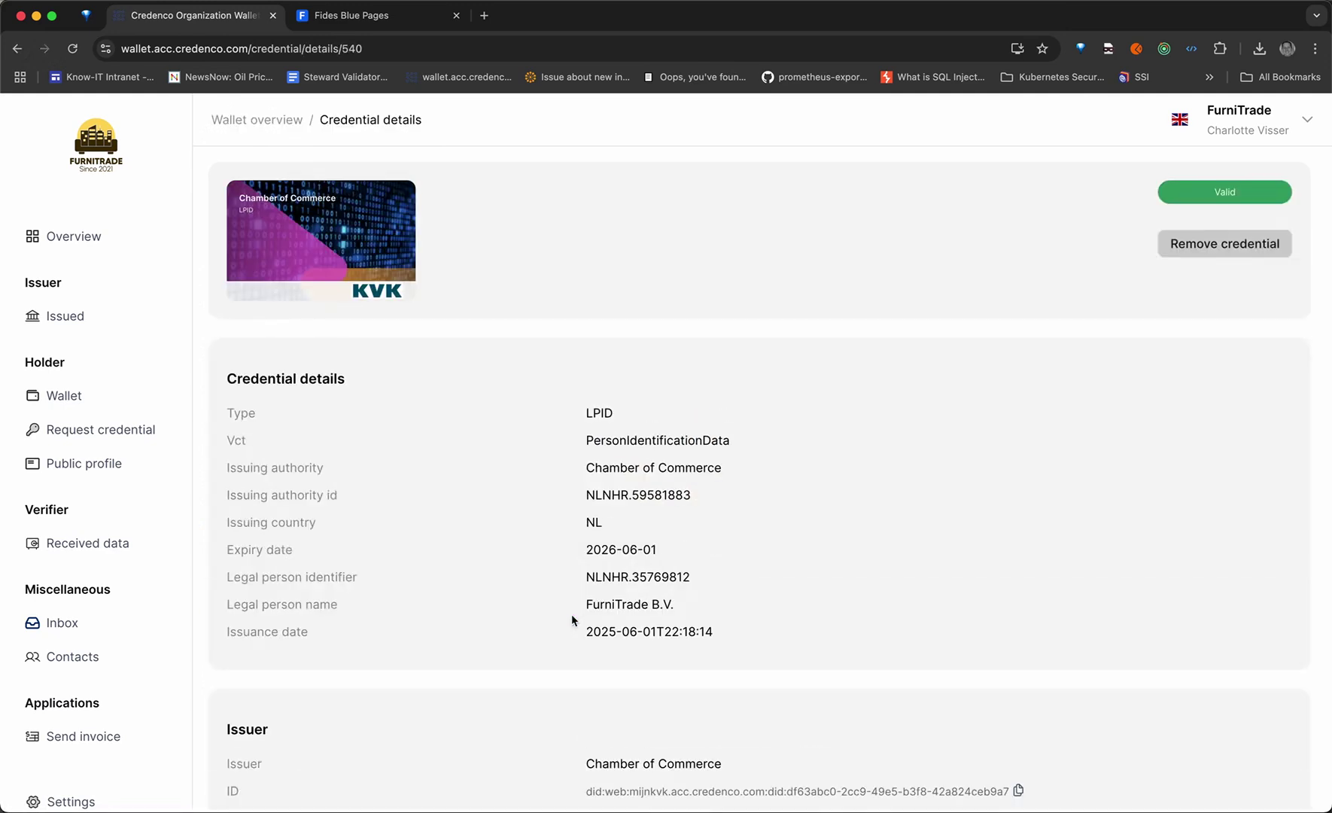
pyautogui.scroll(-3, 572, 620)
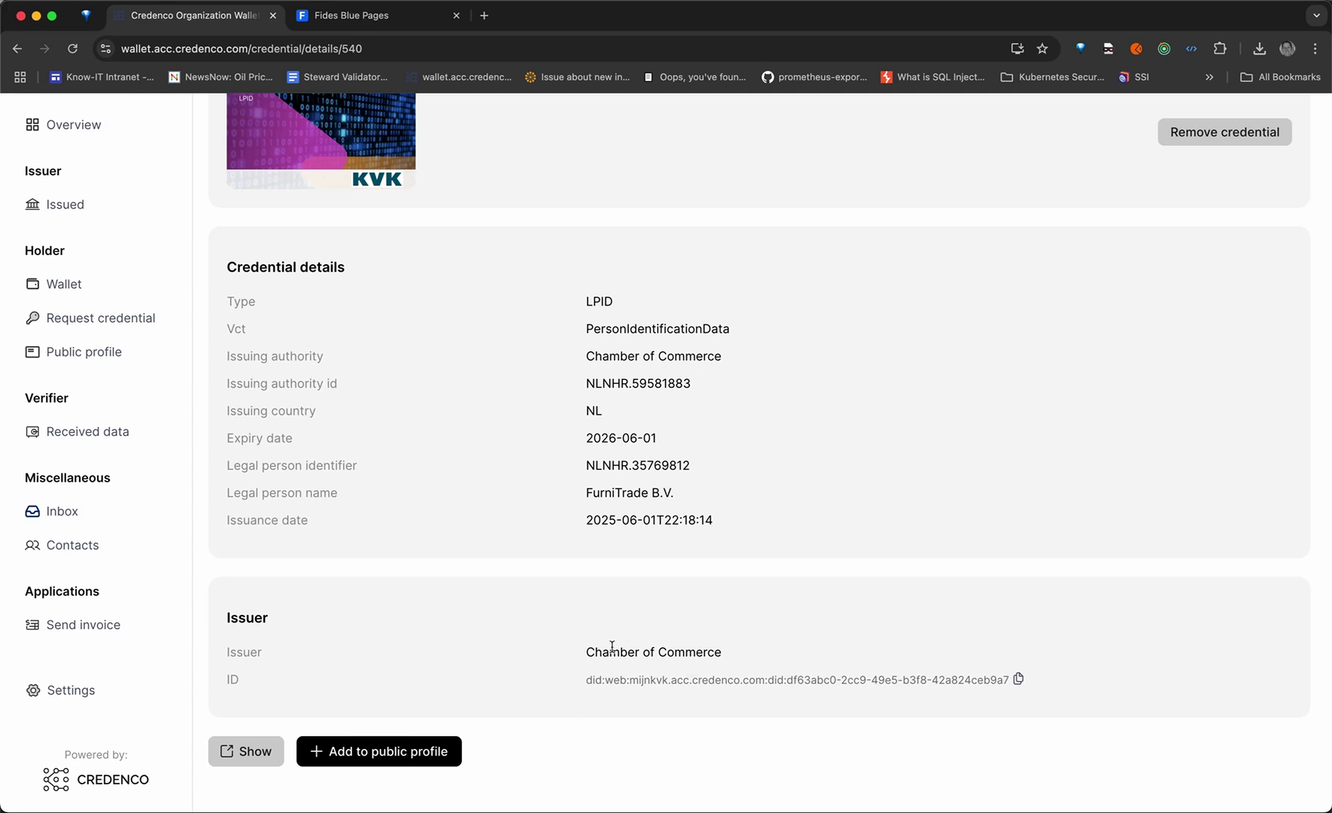
pyautogui.scroll(3, 612, 645)
pyautogui.click(15, 48)
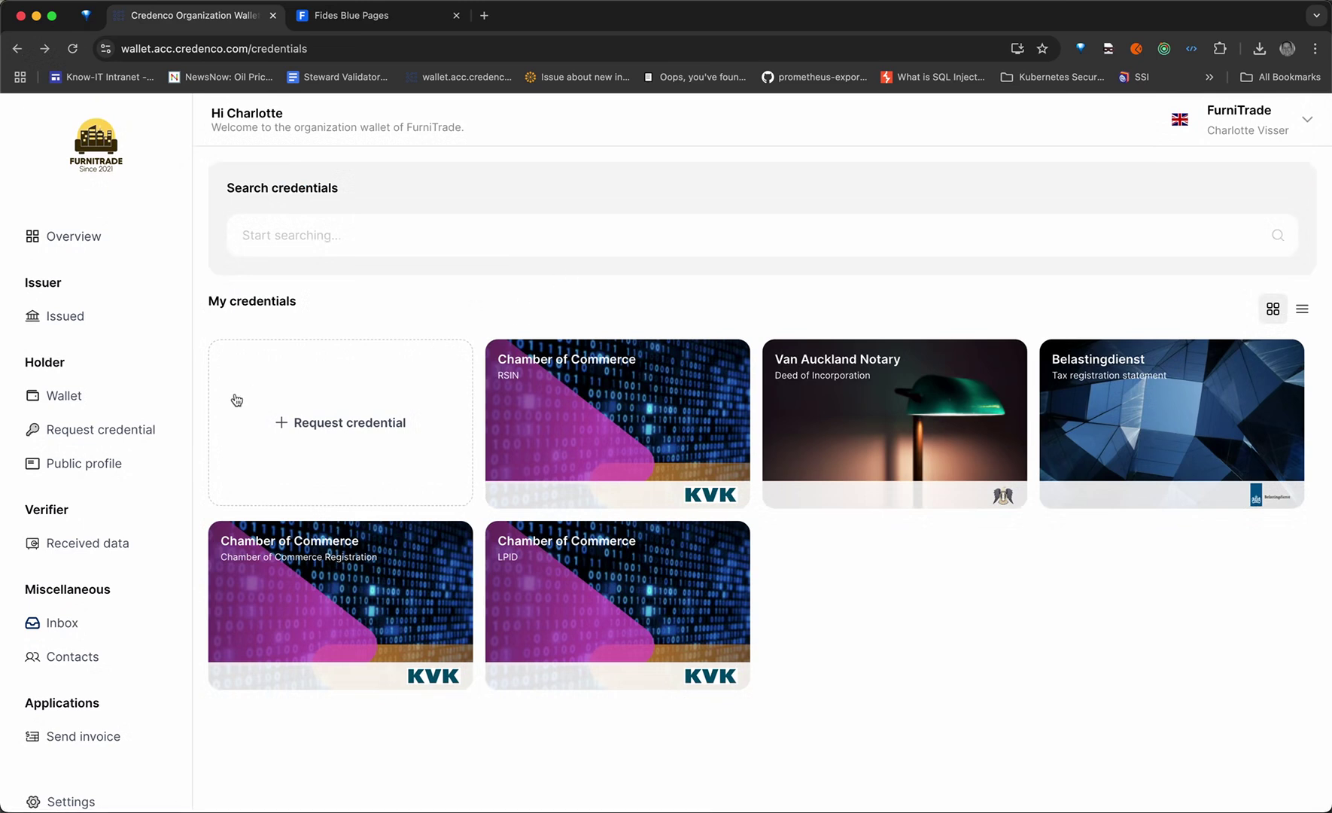
# Step: Check FurniTrade's current Blue Pages entry, and open FurniTrade's public profile in the Credenco organisation wallet
pyautogui.click(360, 20)
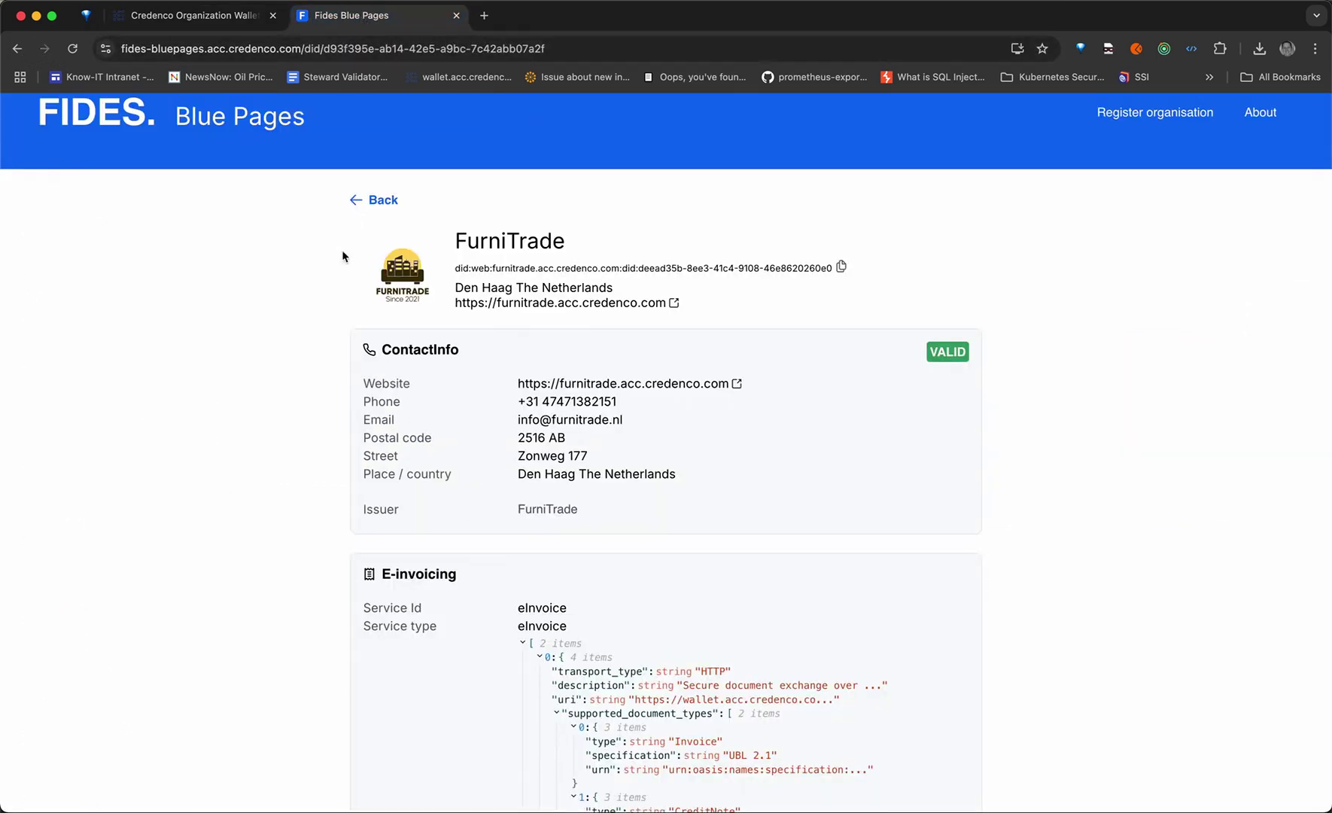
pyautogui.click(188, 22)
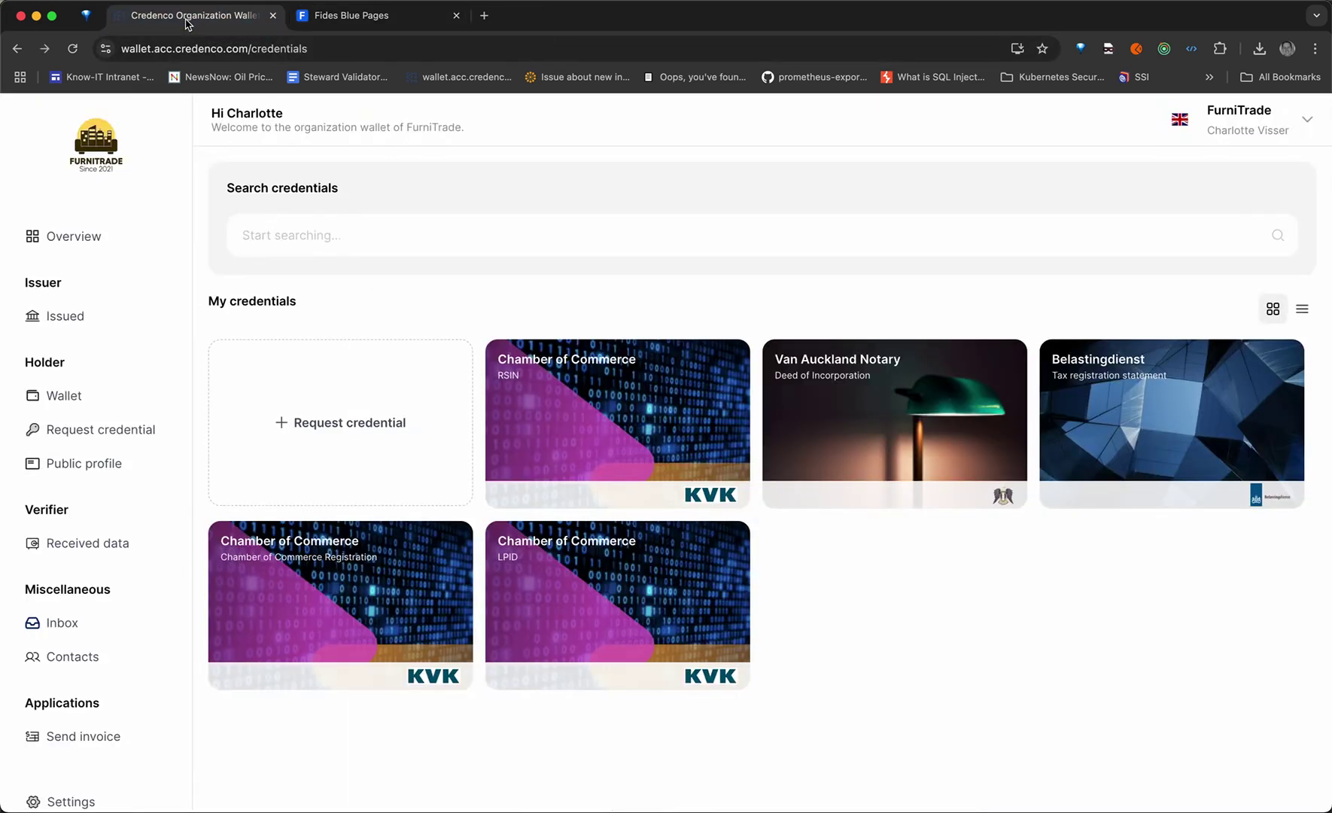
pyautogui.click(79, 472)
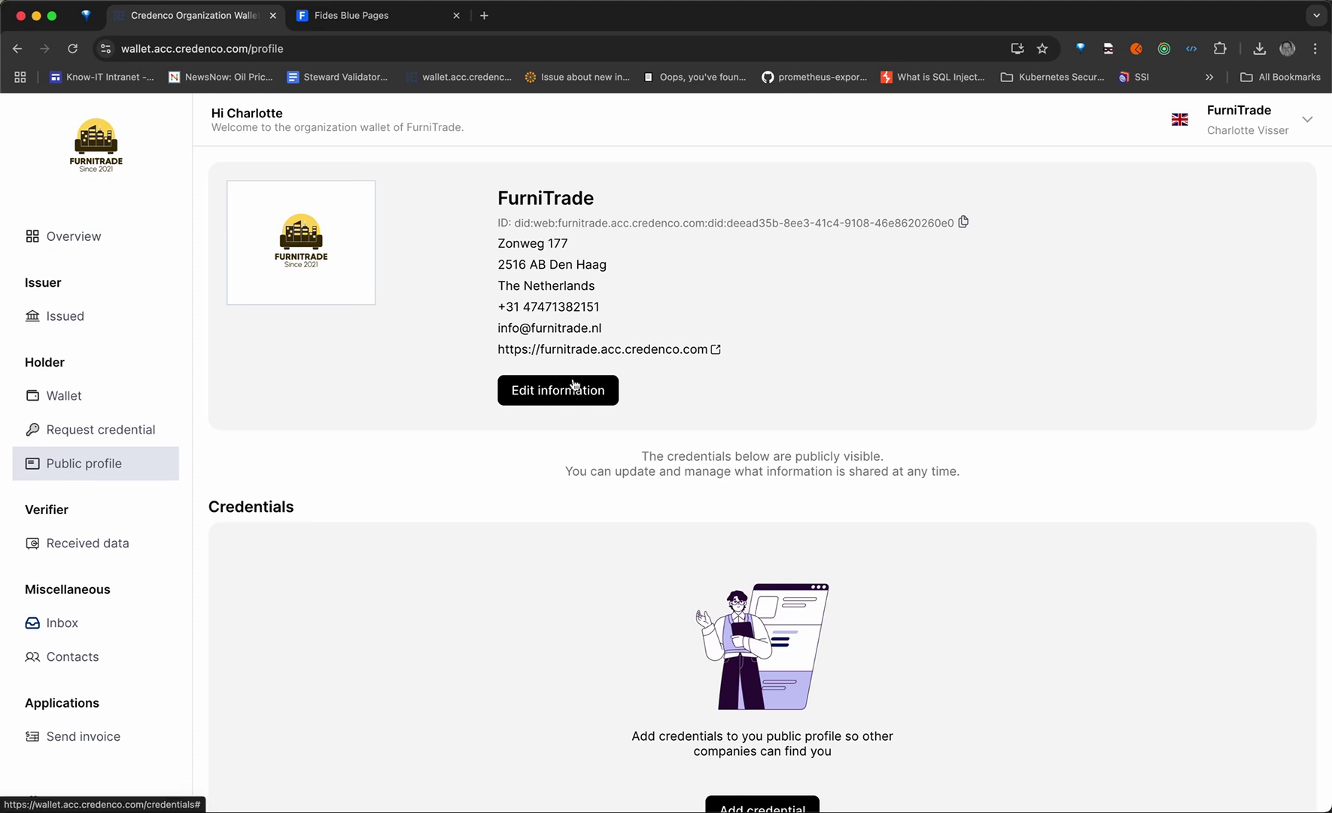
# Step: Edit FurniTrade's public profile information, replacing the first part of the street name in the company's address
pyautogui.click(561, 399)
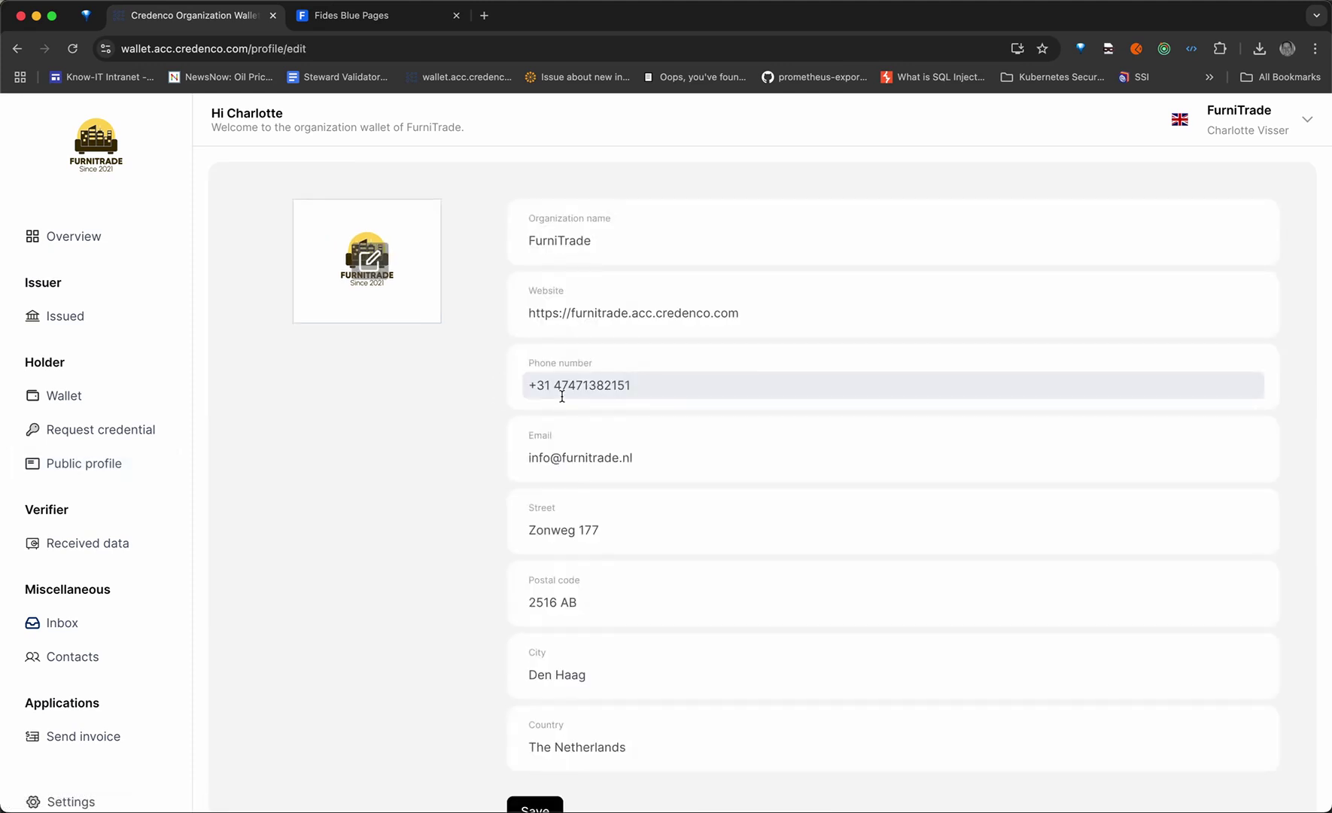
pyautogui.click(551, 530)
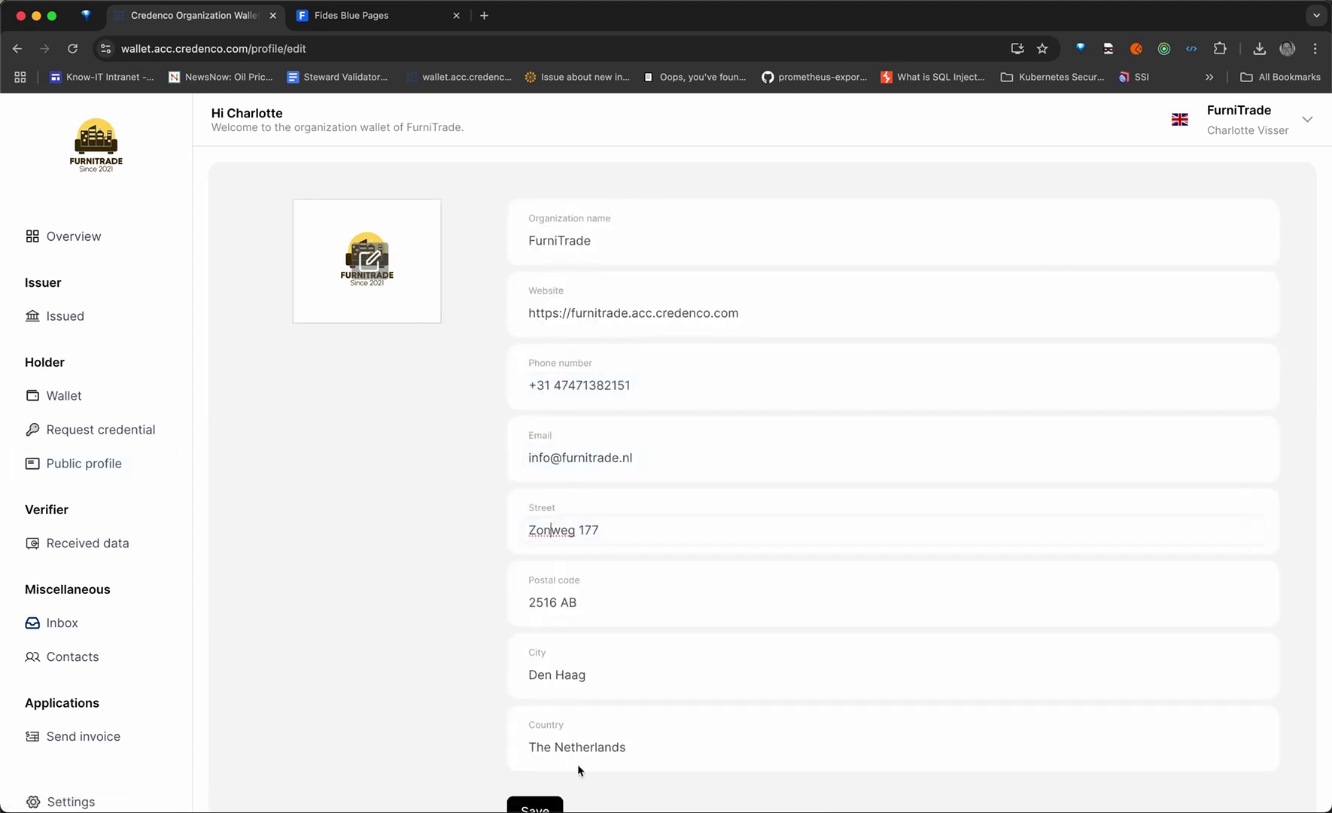
pyautogui.press('BackSpace')
pyautogui.press('BackSpace')
pyautogui.press('BackSpace')
pyautogui.write('Maan')
pyautogui.scroll(-3, 761, 451)
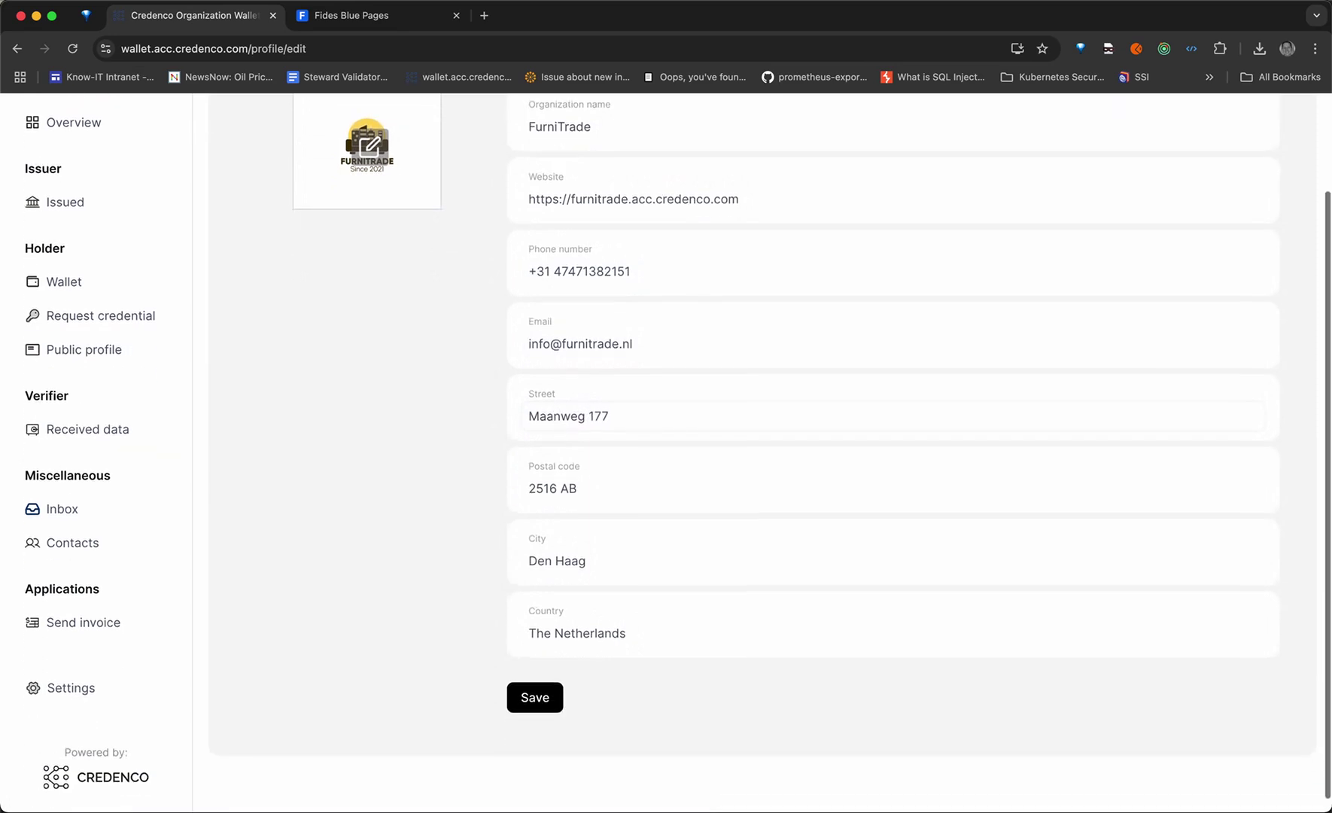
# Step: Compare the street with the Blue Pages entry, change the house number in the wallet, and save the public profile information
pyautogui.click(401, 17)
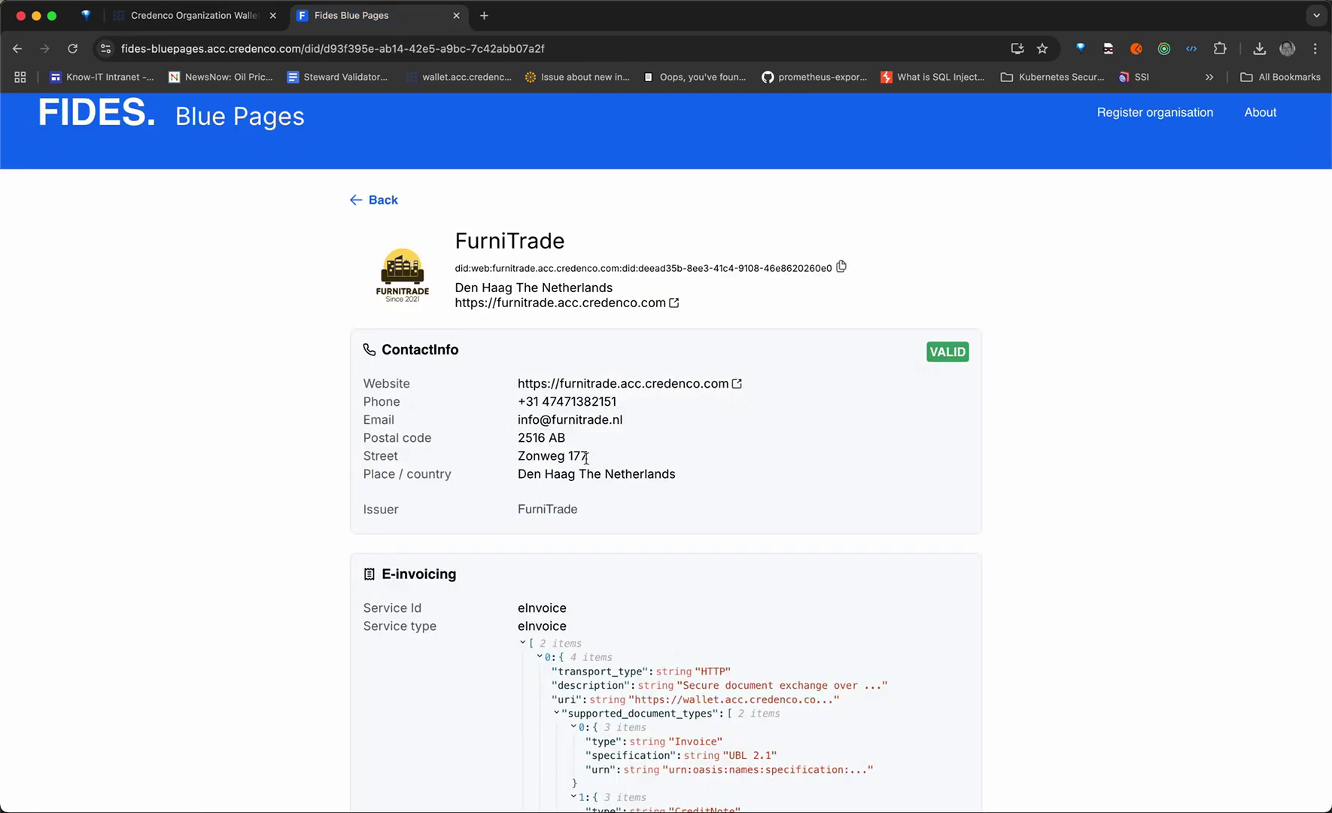
pyautogui.click(212, 16)
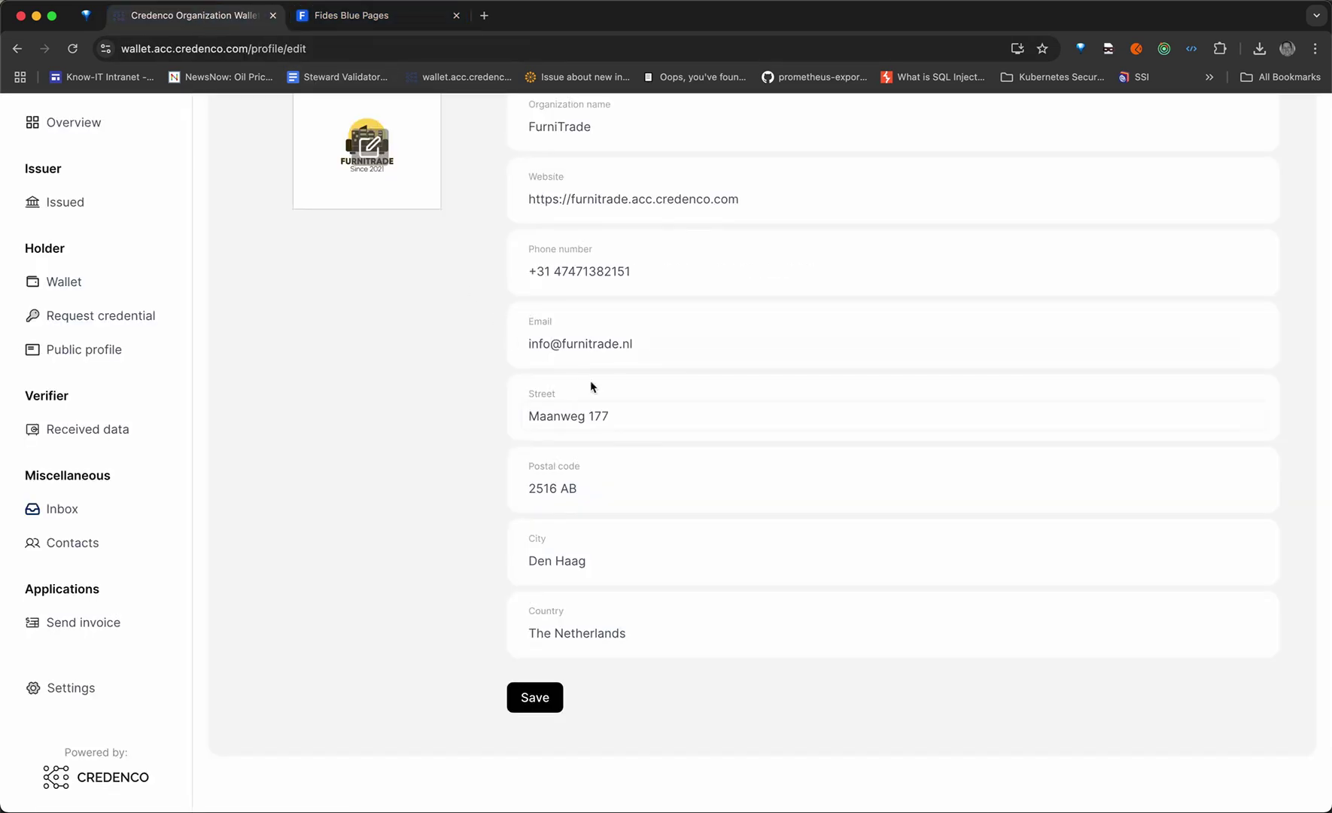
pyautogui.click(620, 410)
pyautogui.press('BackSpace')
pyautogui.write('8')
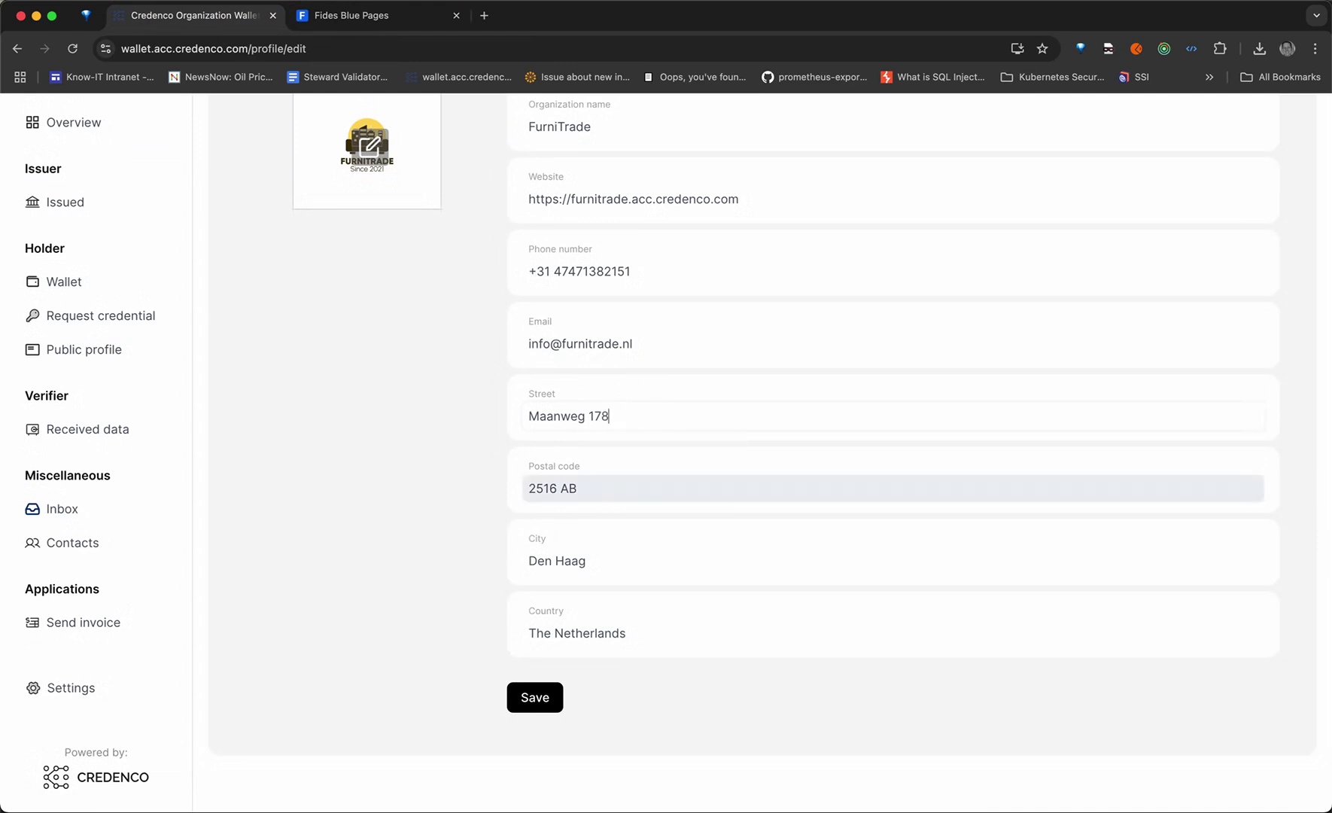
pyautogui.click(533, 698)
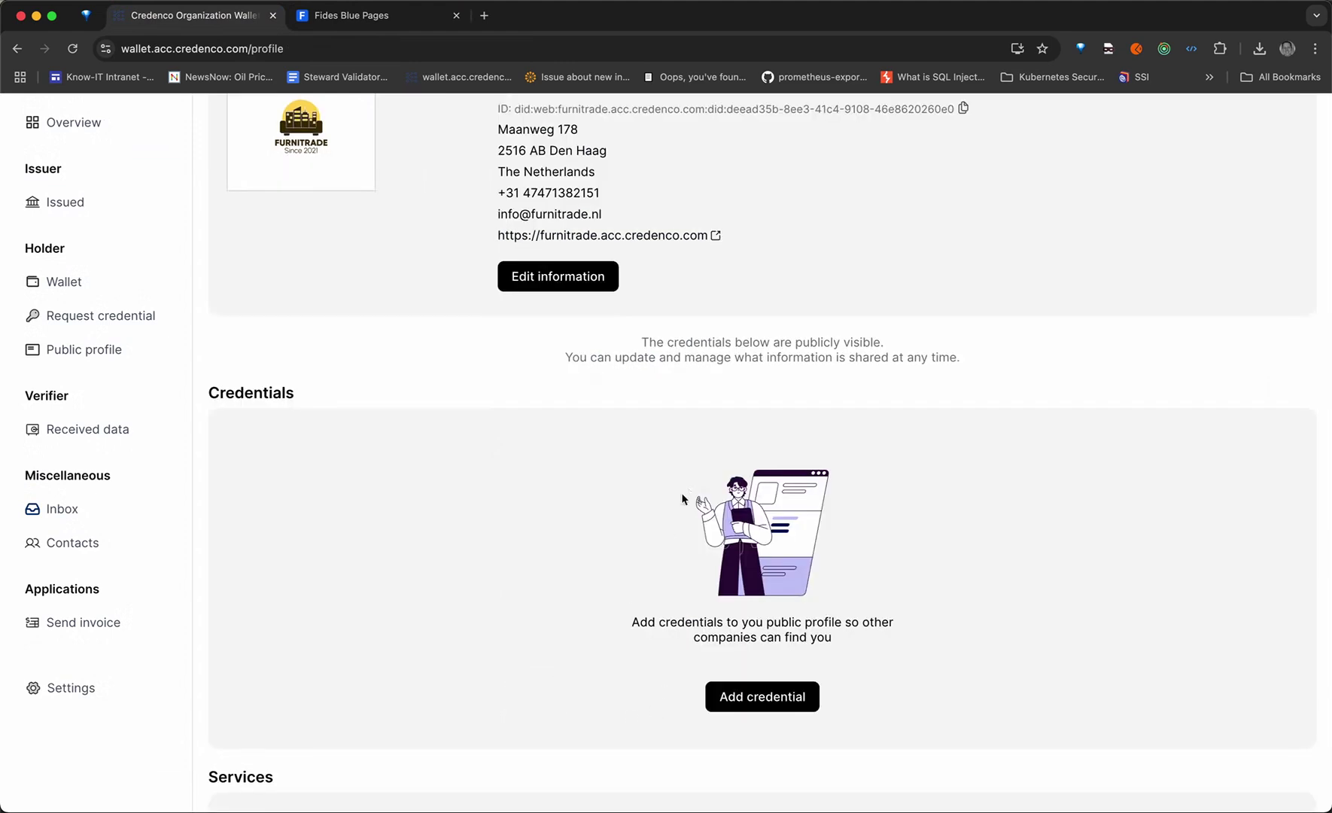
pyautogui.scroll(2, 685, 486)
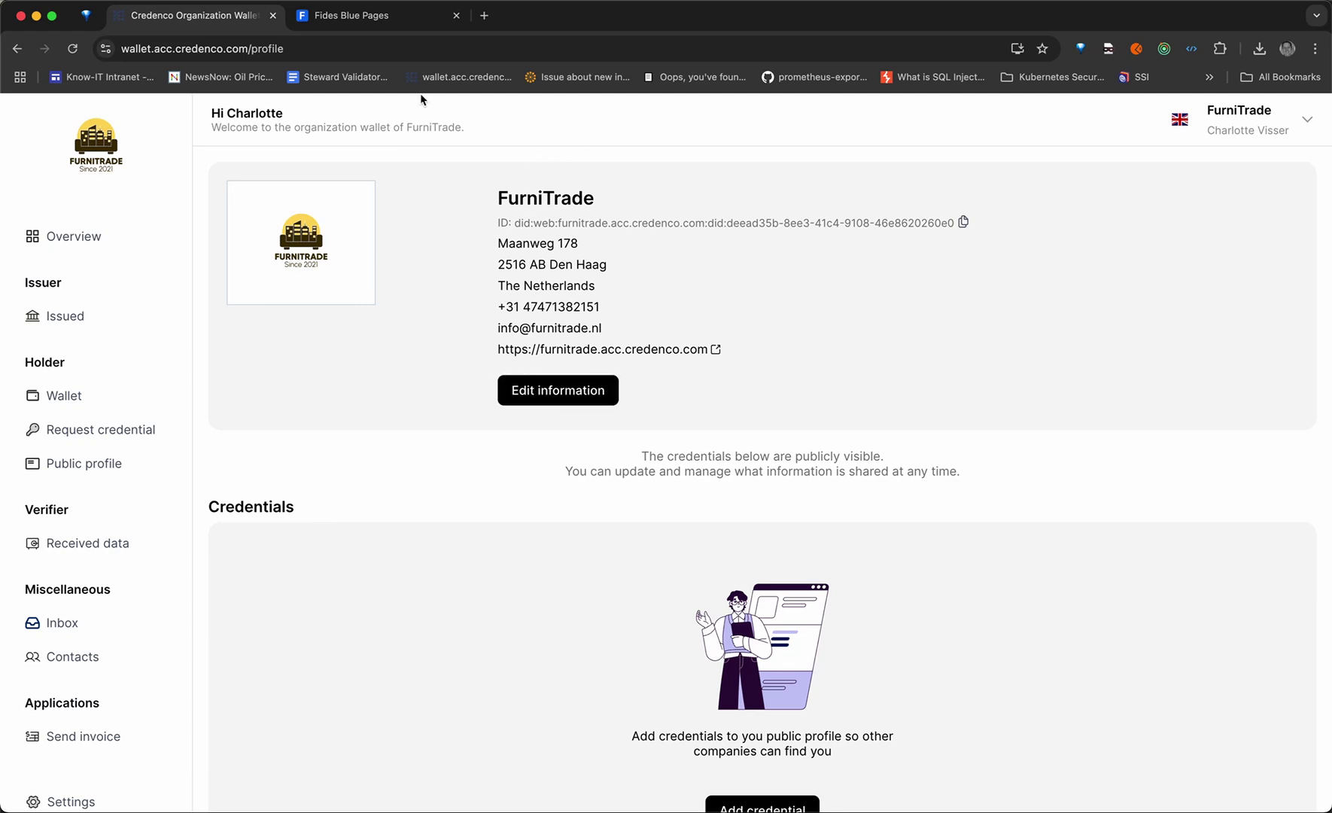
# Step: Reload FurniTrade's Blue Pages entry to check the contact address, and return to the wallet's public profile
pyautogui.click(380, 19)
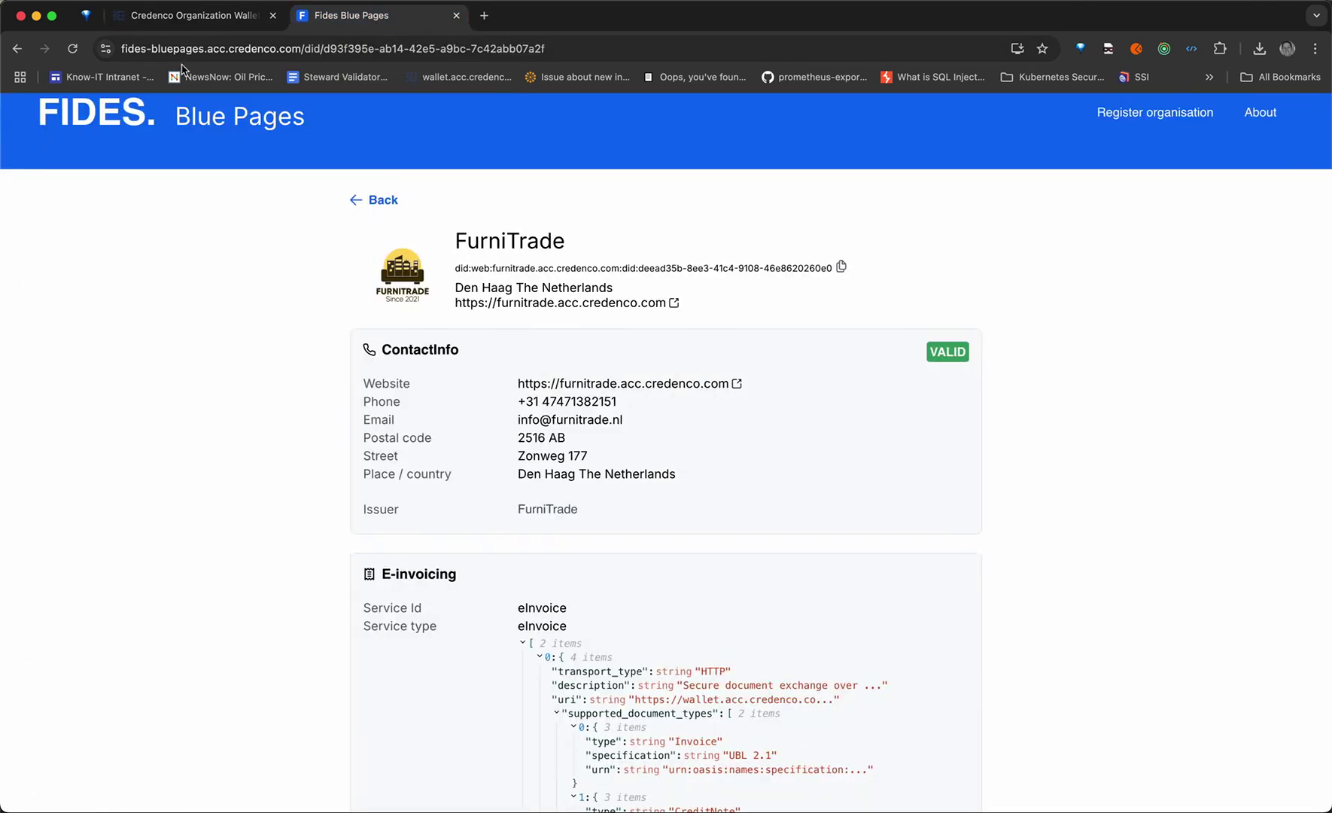
pyautogui.click(72, 52)
pyautogui.click(199, 28)
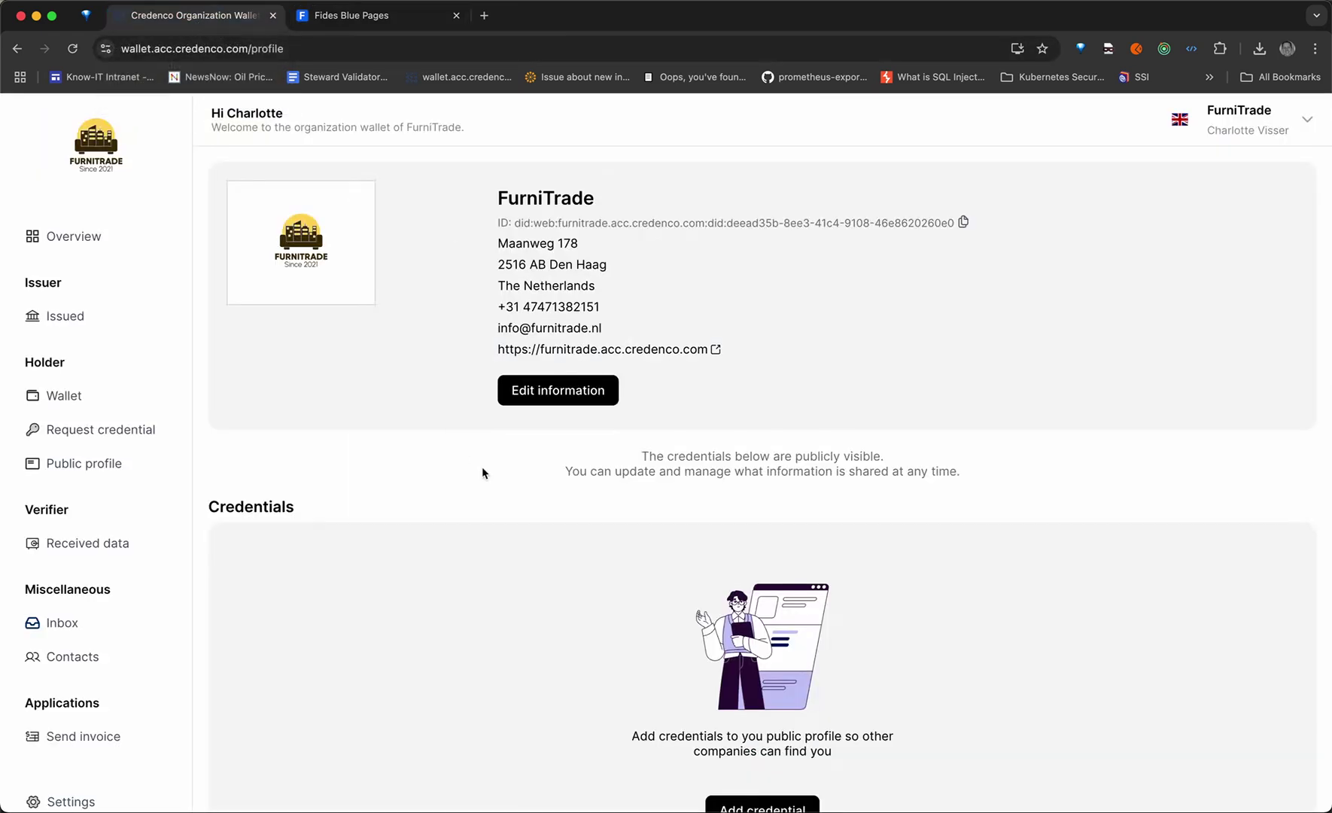
# Step: Start adding a credential to the public profile, choosing the Chamber of Commerce LPID and reviewing its shareable attributes
pyautogui.scroll(-5, 482, 472)
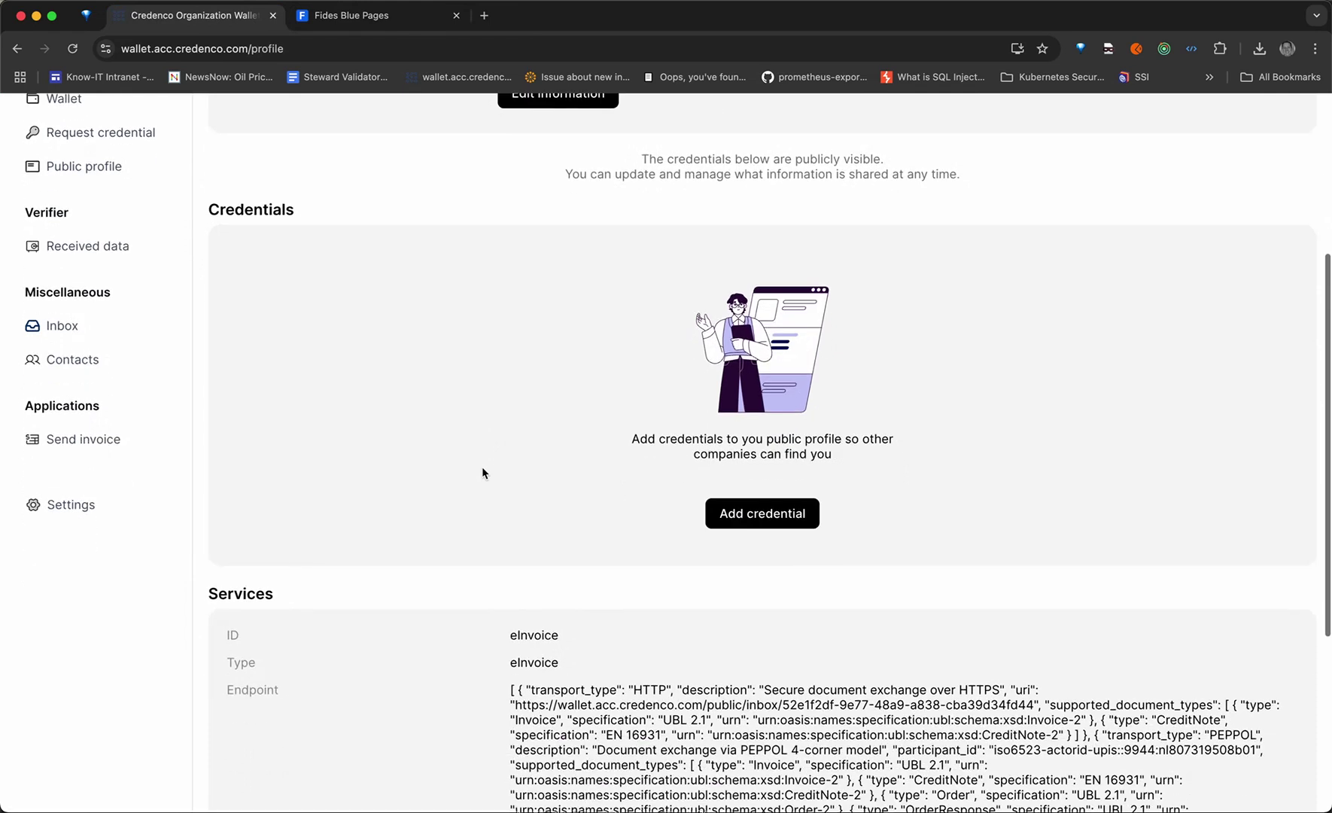
pyautogui.click(749, 514)
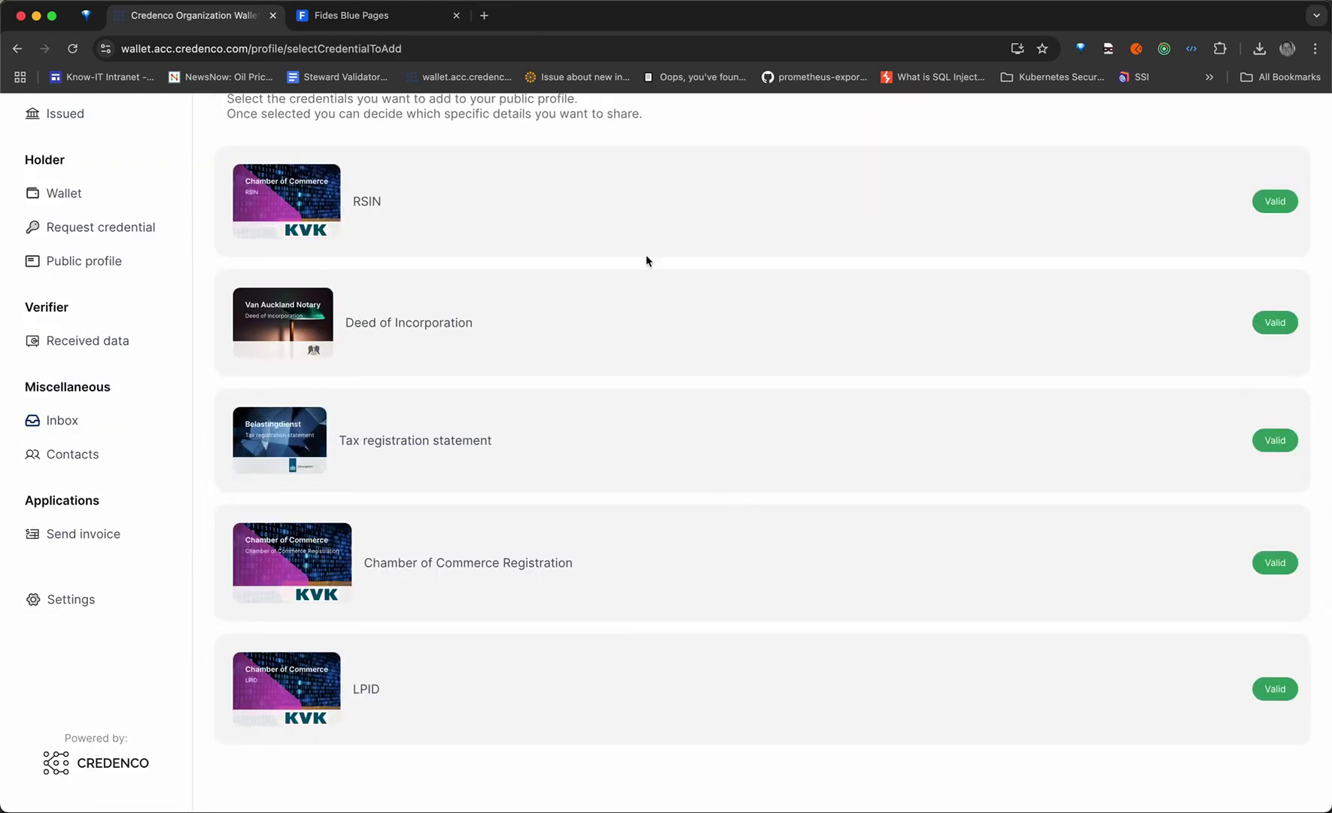
pyautogui.scroll(2, 538, 322)
pyautogui.scroll(-2, 538, 322)
pyautogui.click(292, 697)
pyautogui.scroll(2, 564, 263)
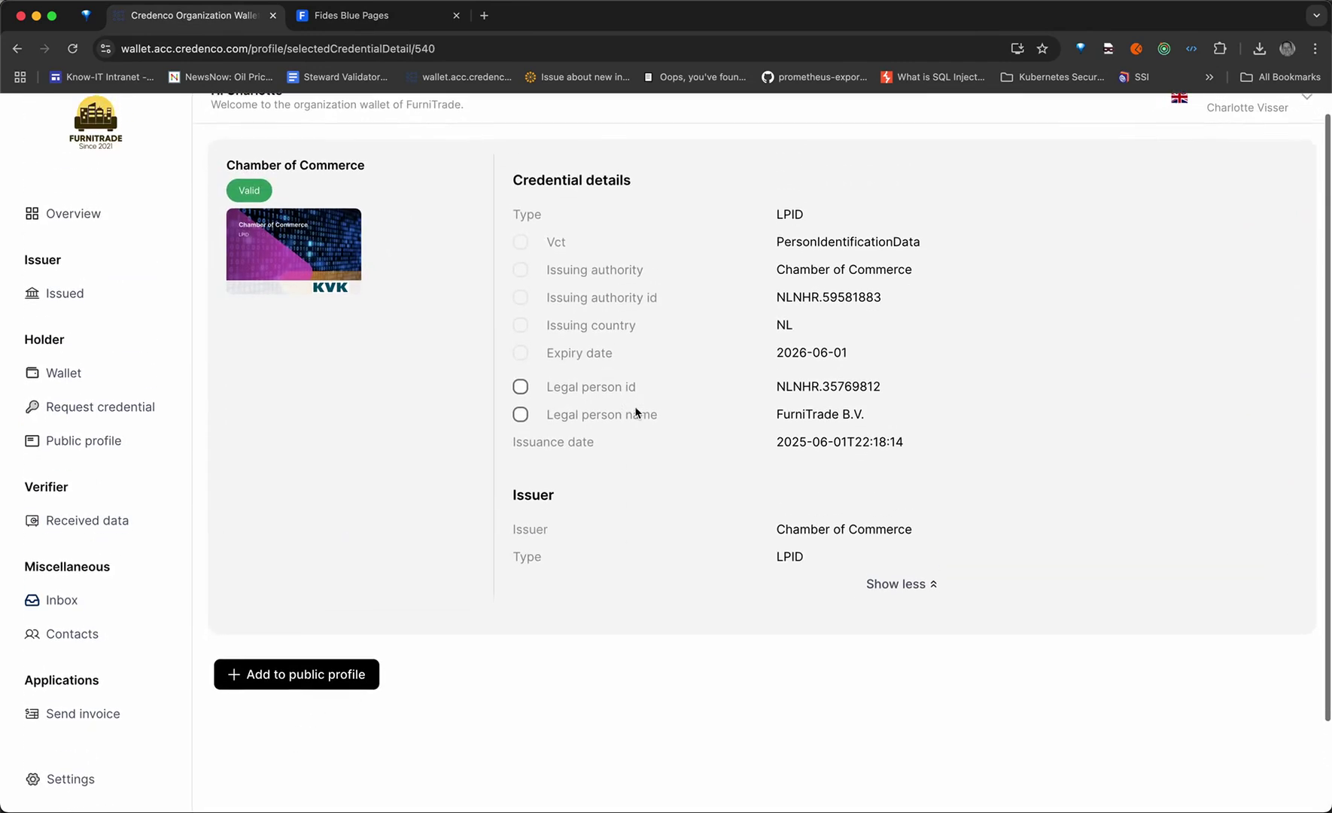
pyautogui.scroll(-1, 494, 108)
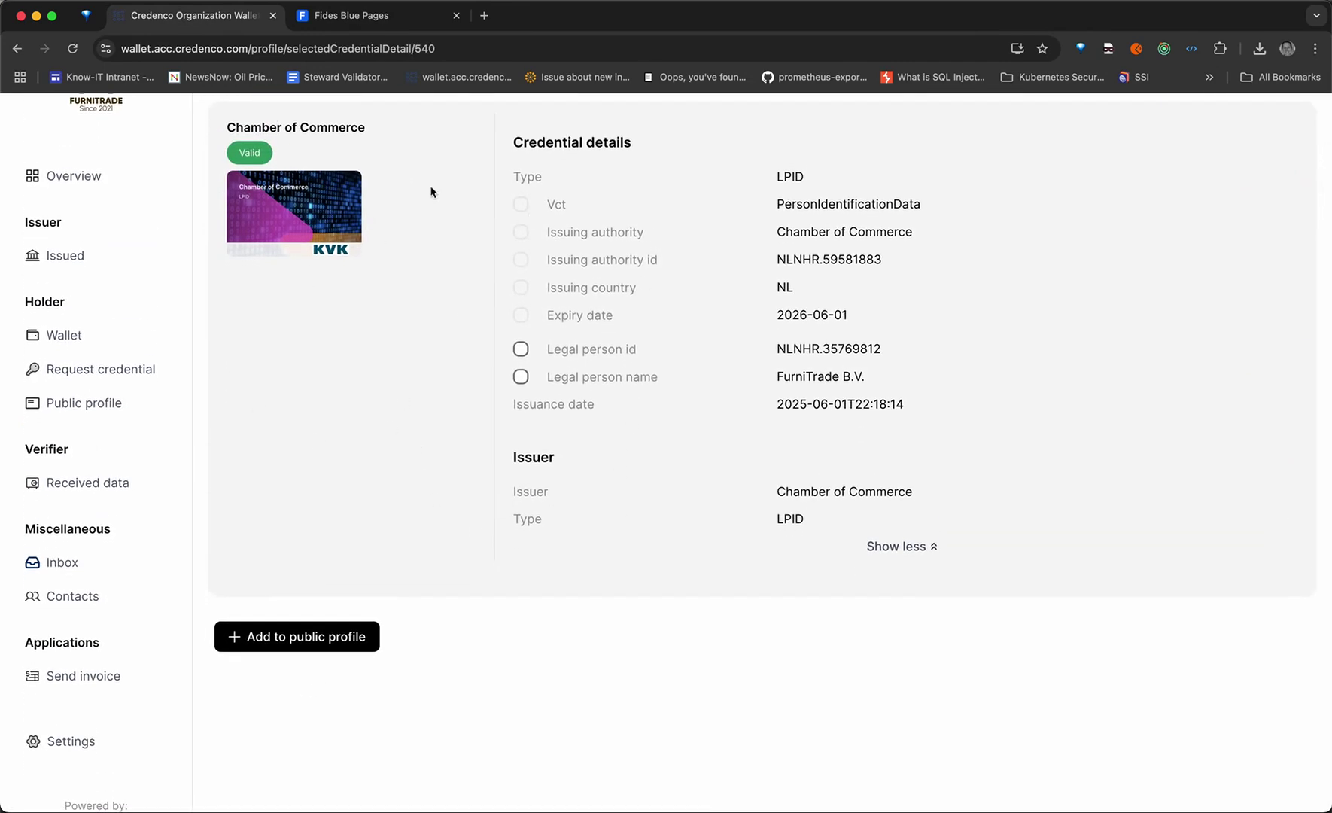
pyautogui.scroll(1, 444, 474)
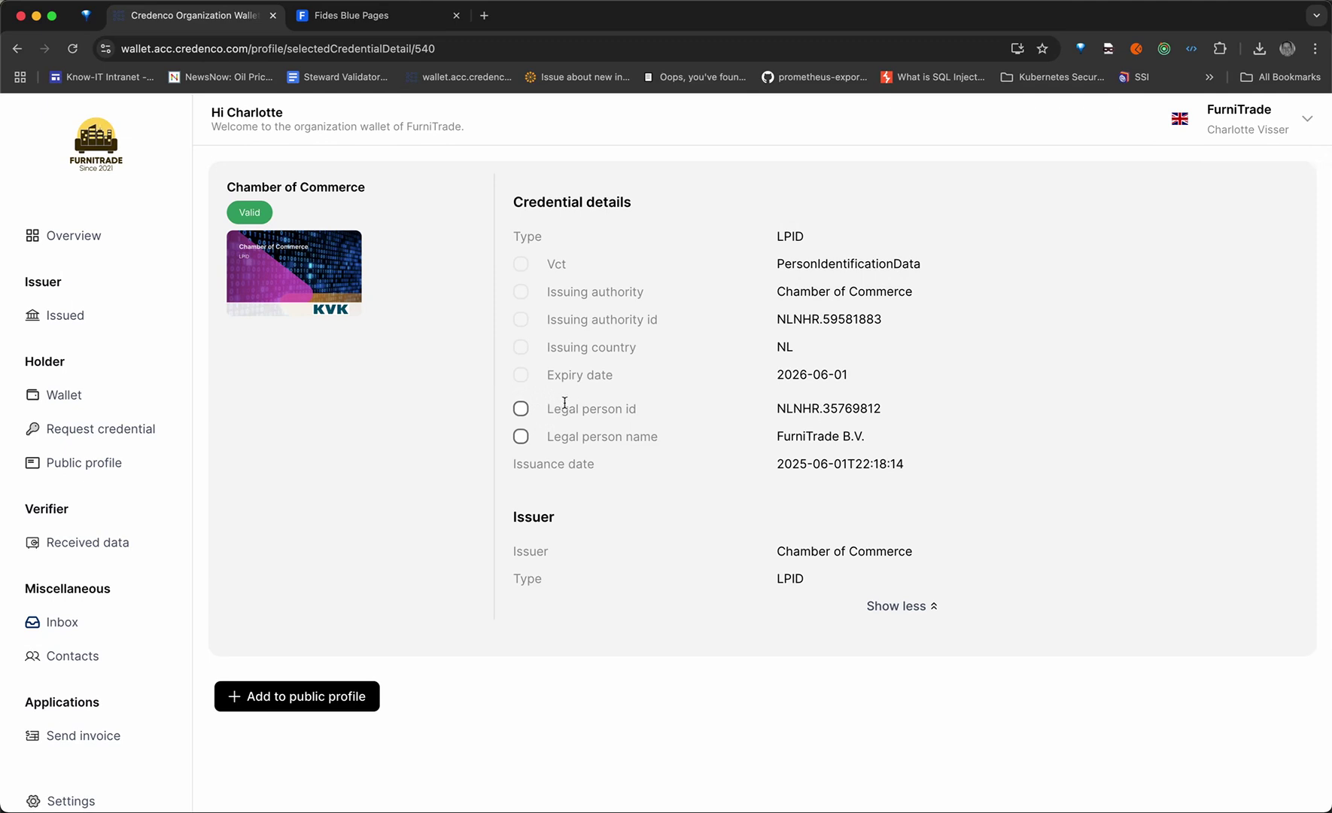
# Step: Select Legal person id and Legal person name for sharing, and add the LPID credential to the public profile
pyautogui.click(521, 408)
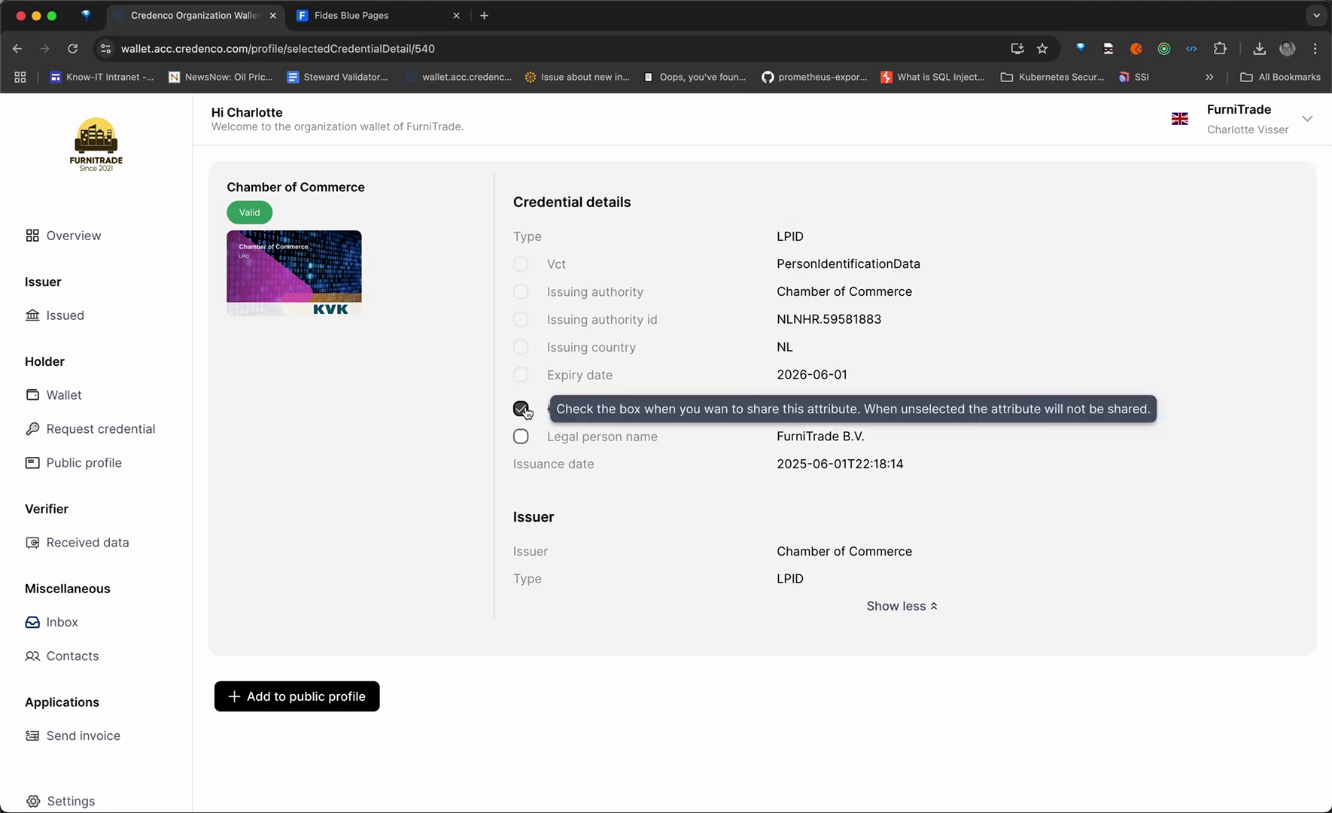
pyautogui.click(521, 437)
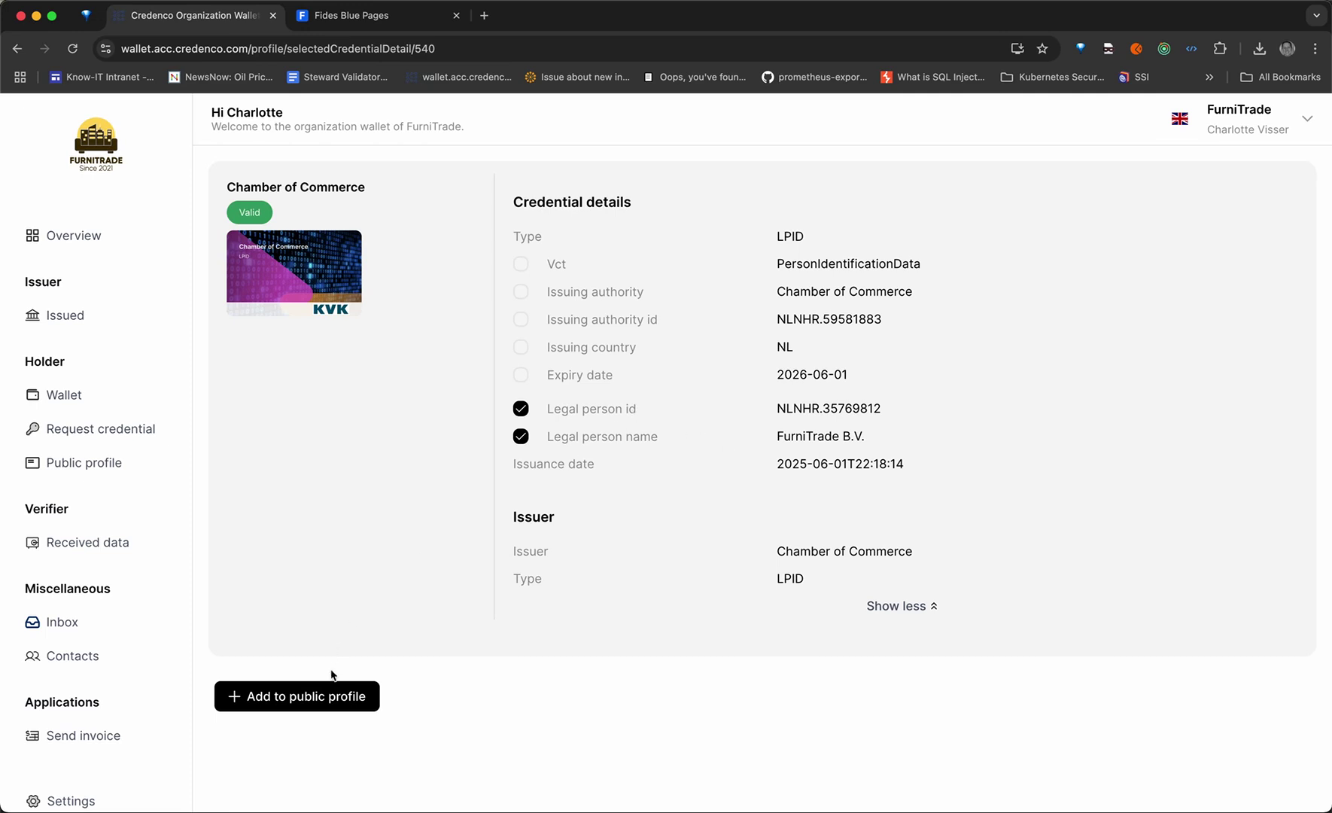
pyautogui.moveTo(246, 251)
pyautogui.click(286, 696)
pyautogui.scroll(-2, 632, 561)
pyautogui.scroll(3, 632, 554)
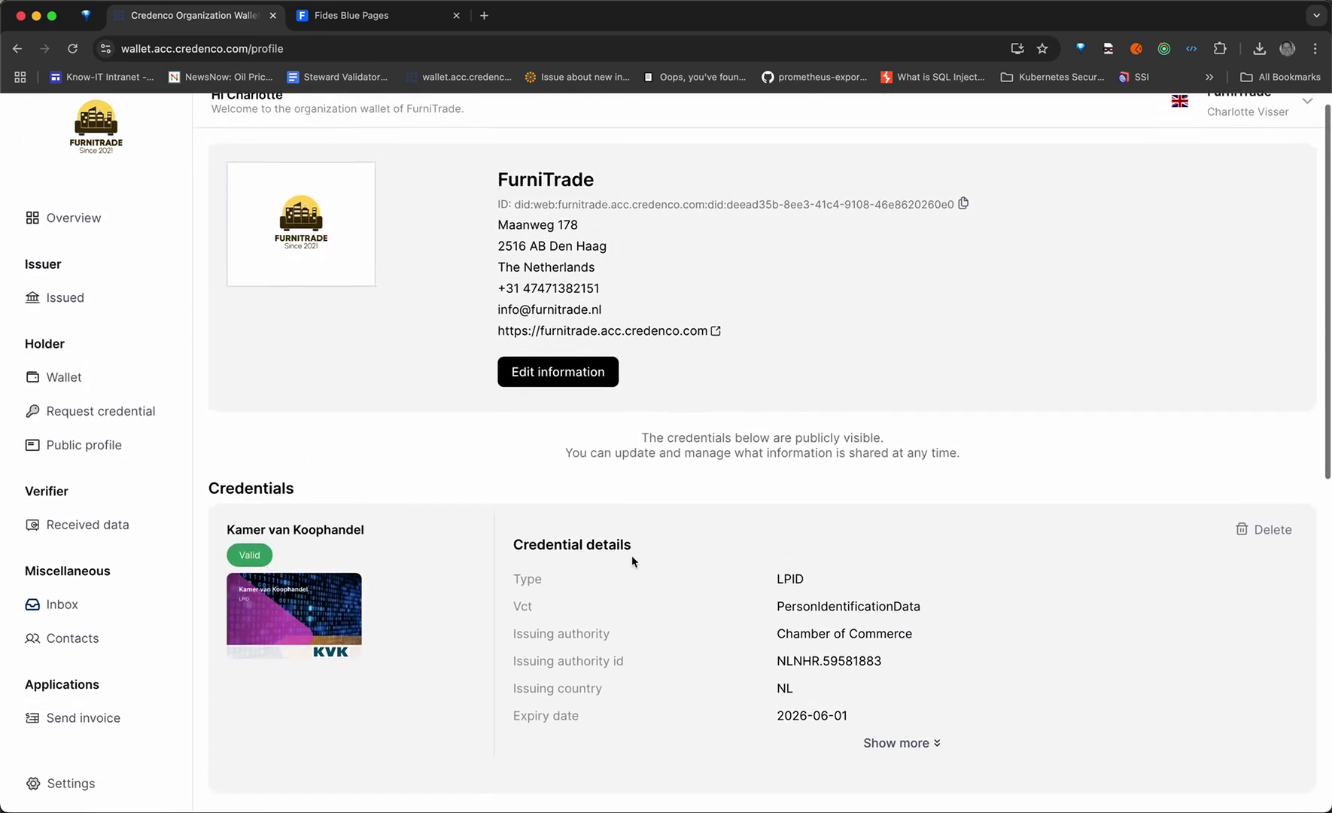
# Step: Reload FurniTrade's Blue Pages entry, and examine the entry of Kamer van Koophandel, the issuer of its LPID credential
pyautogui.click(366, 17)
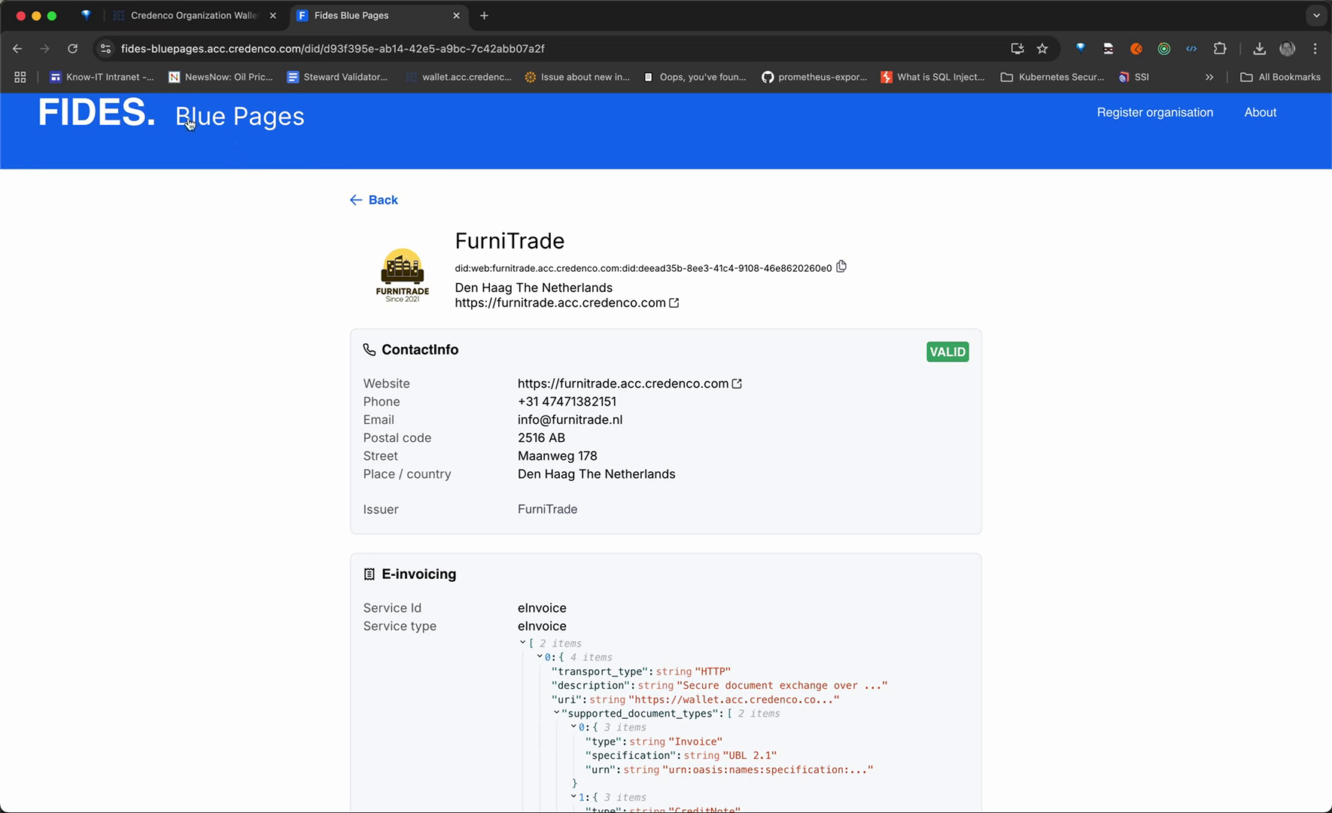
pyautogui.click(72, 50)
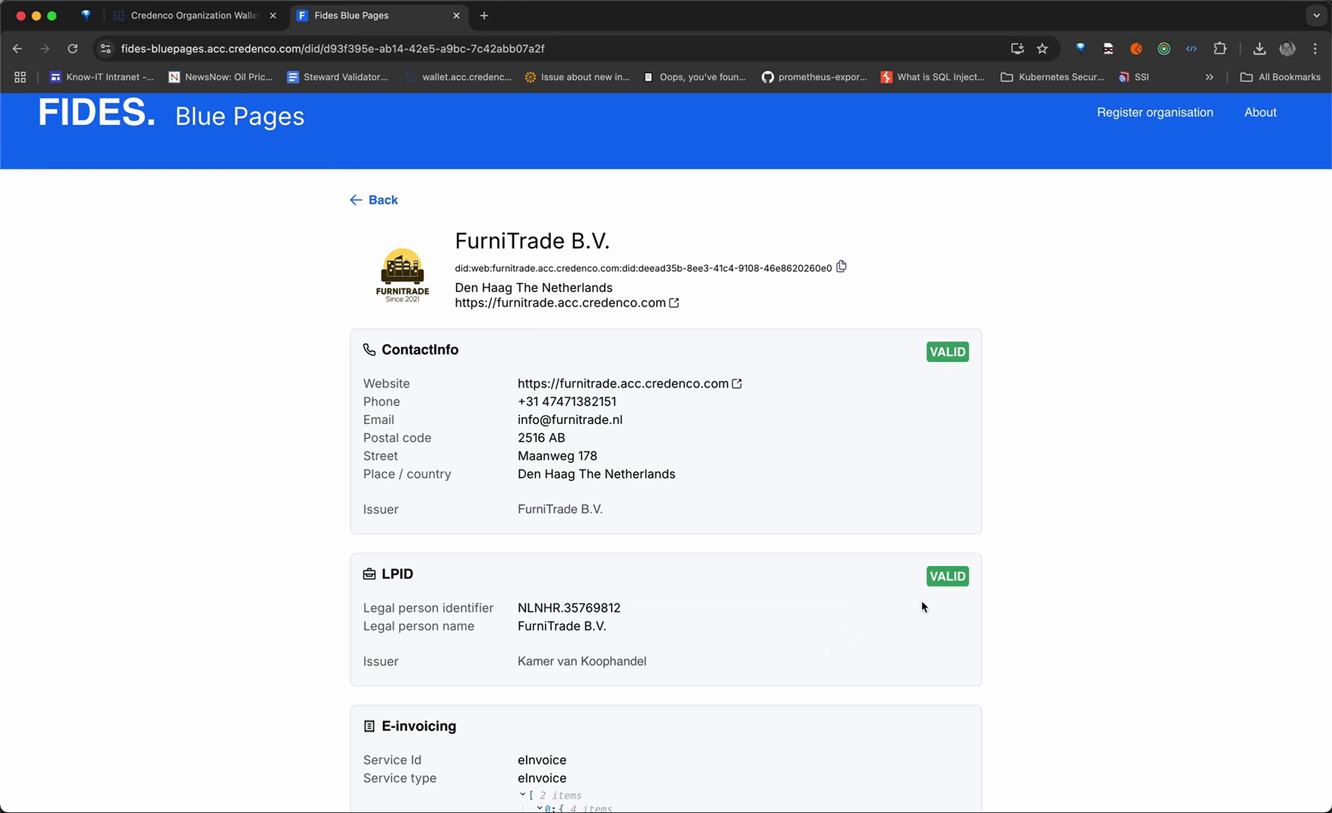
pyautogui.click(579, 662)
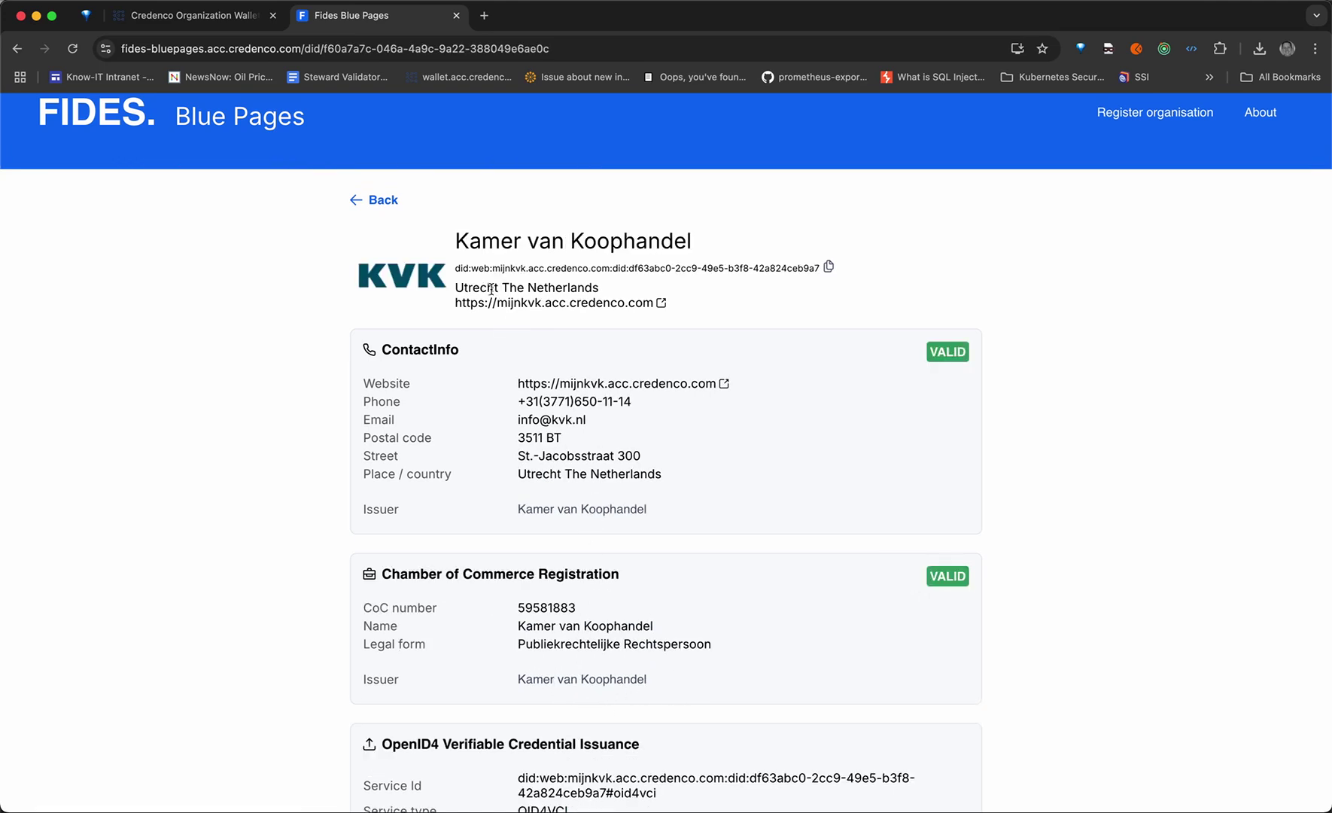
pyautogui.scroll(-3, 621, 476)
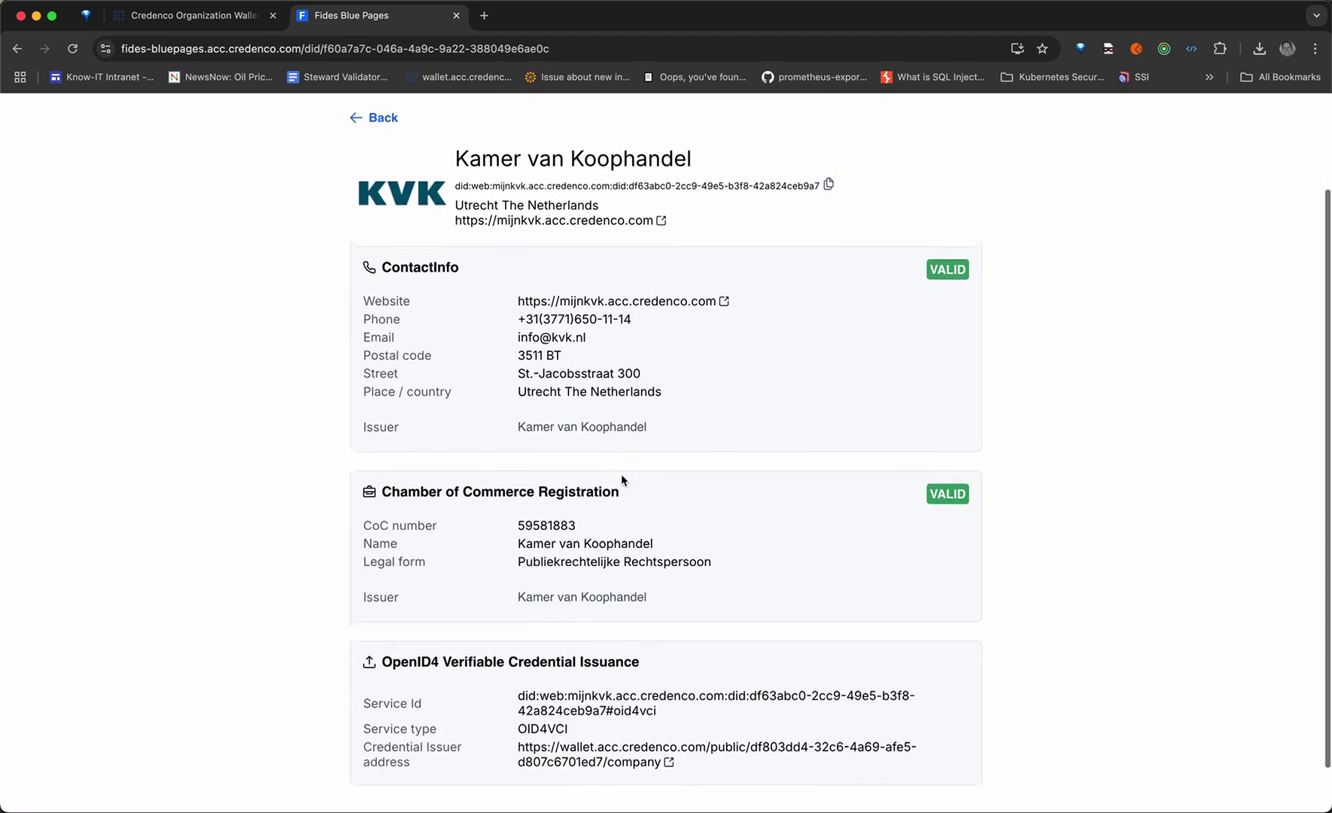
pyautogui.scroll(2, 622, 479)
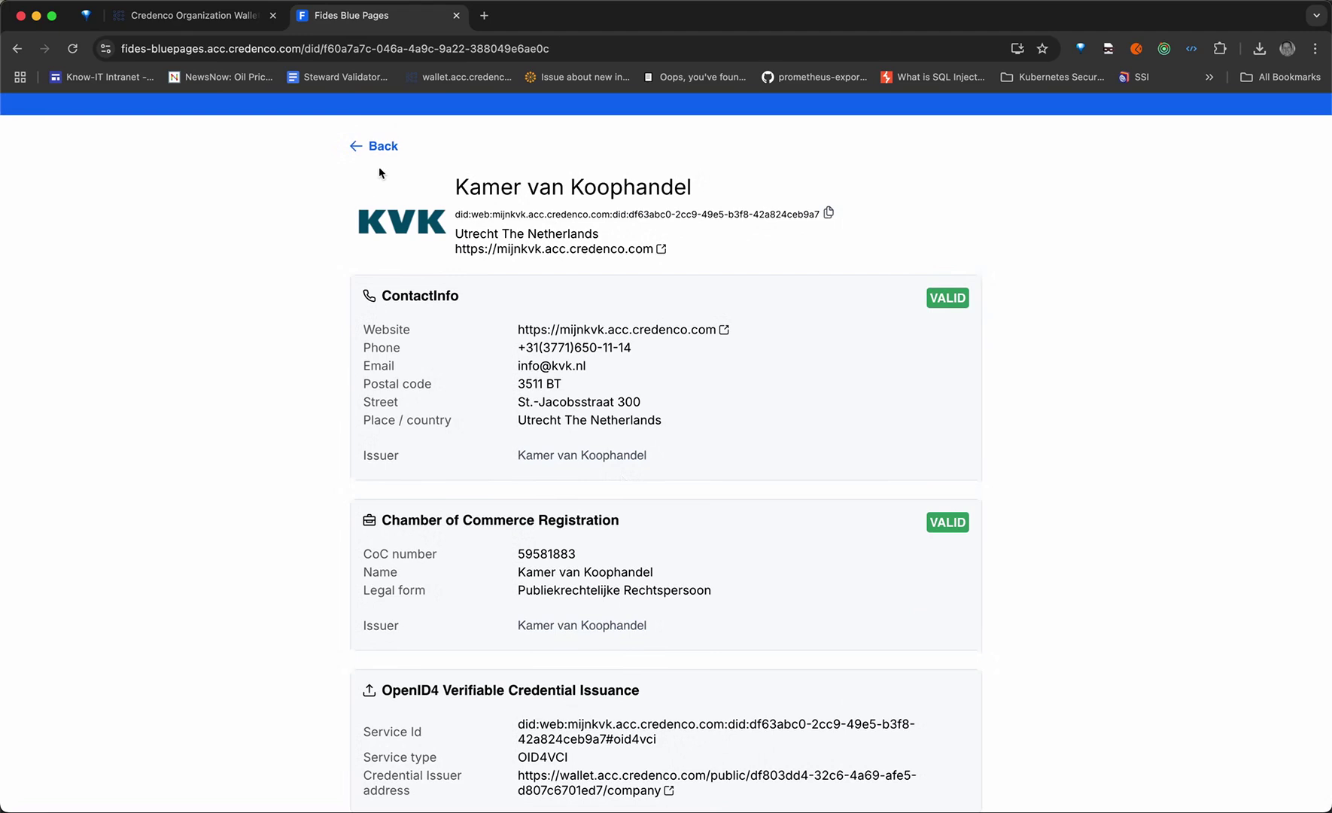
# Step: Go back to the Blue Pages search, list all organisations, and reopen the FurniTrade B.V. entry
pyautogui.click(378, 144)
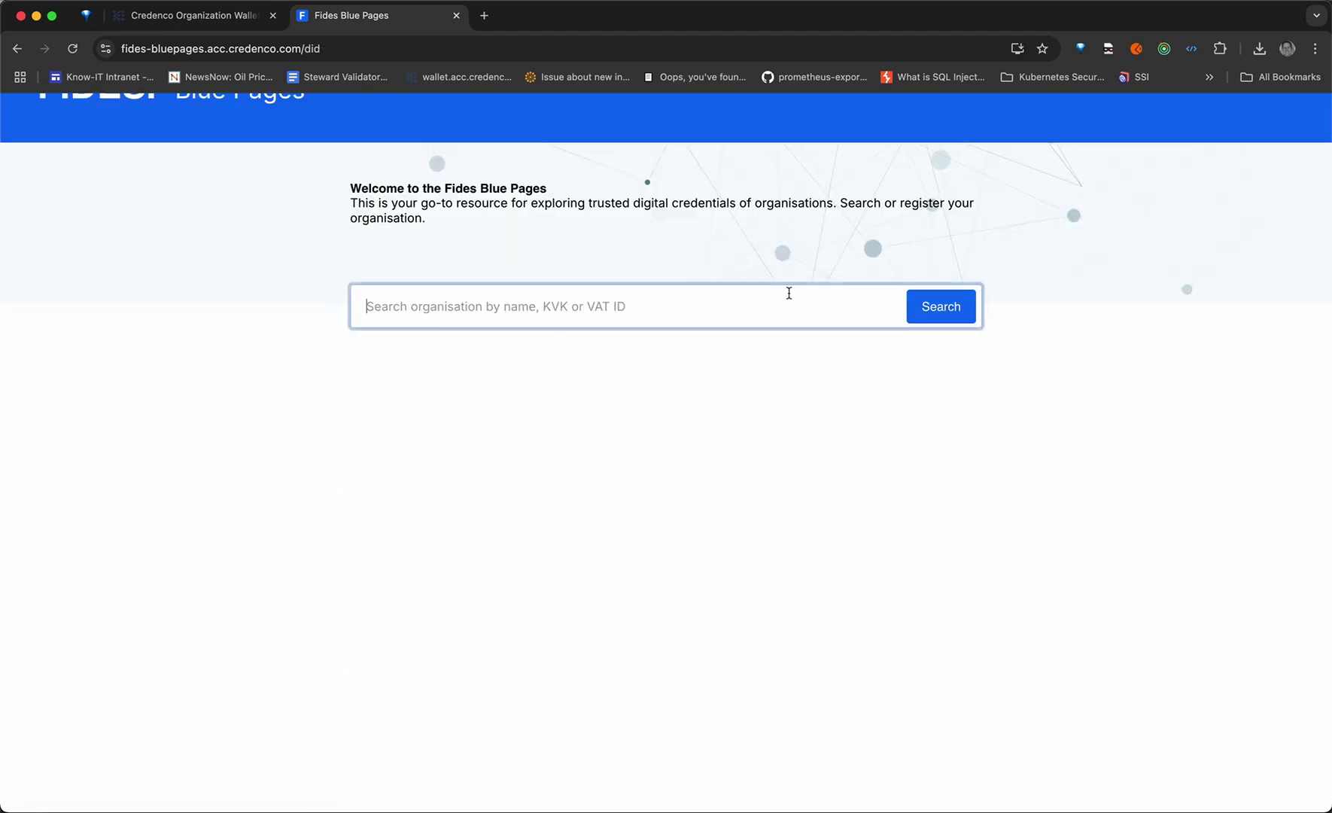
pyautogui.click(958, 323)
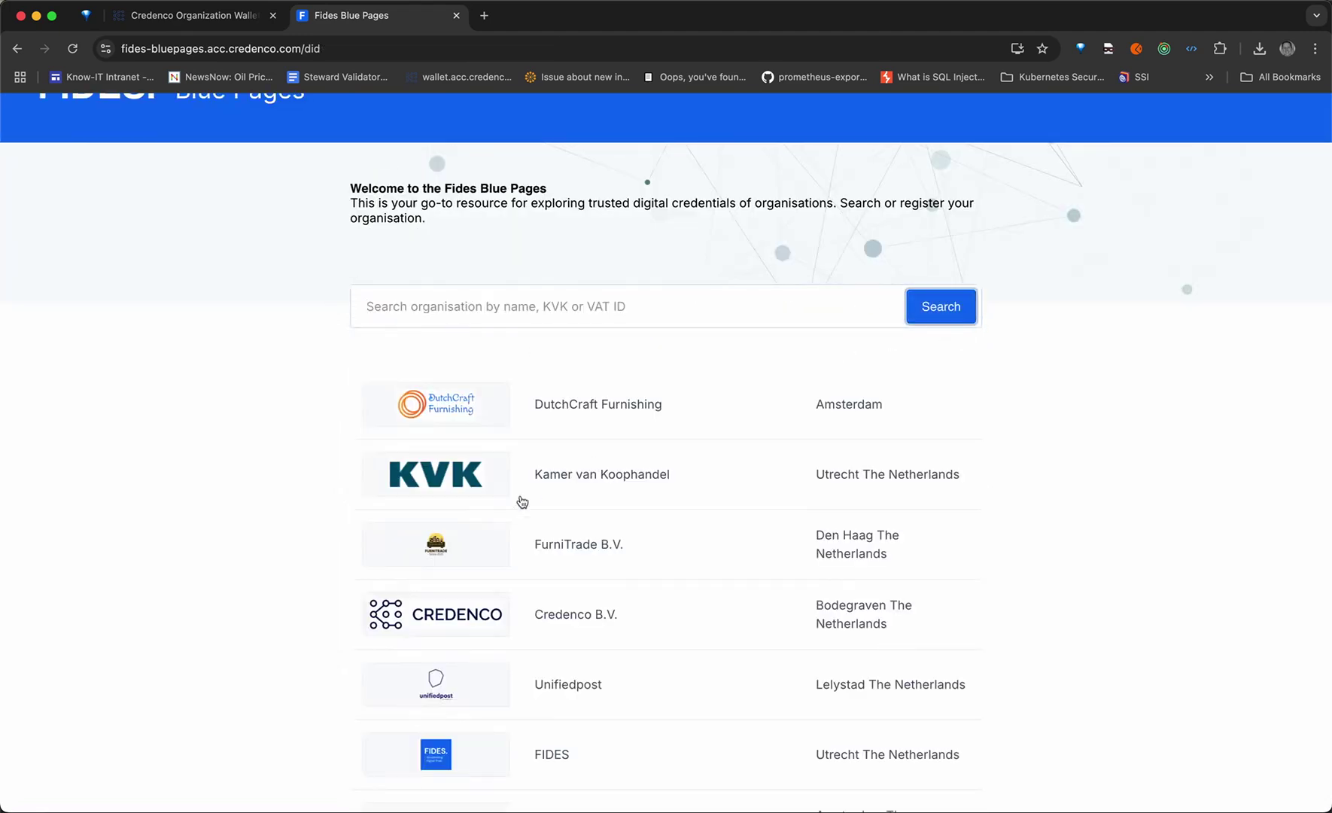
pyautogui.click(448, 555)
pyautogui.scroll(-1, 449, 556)
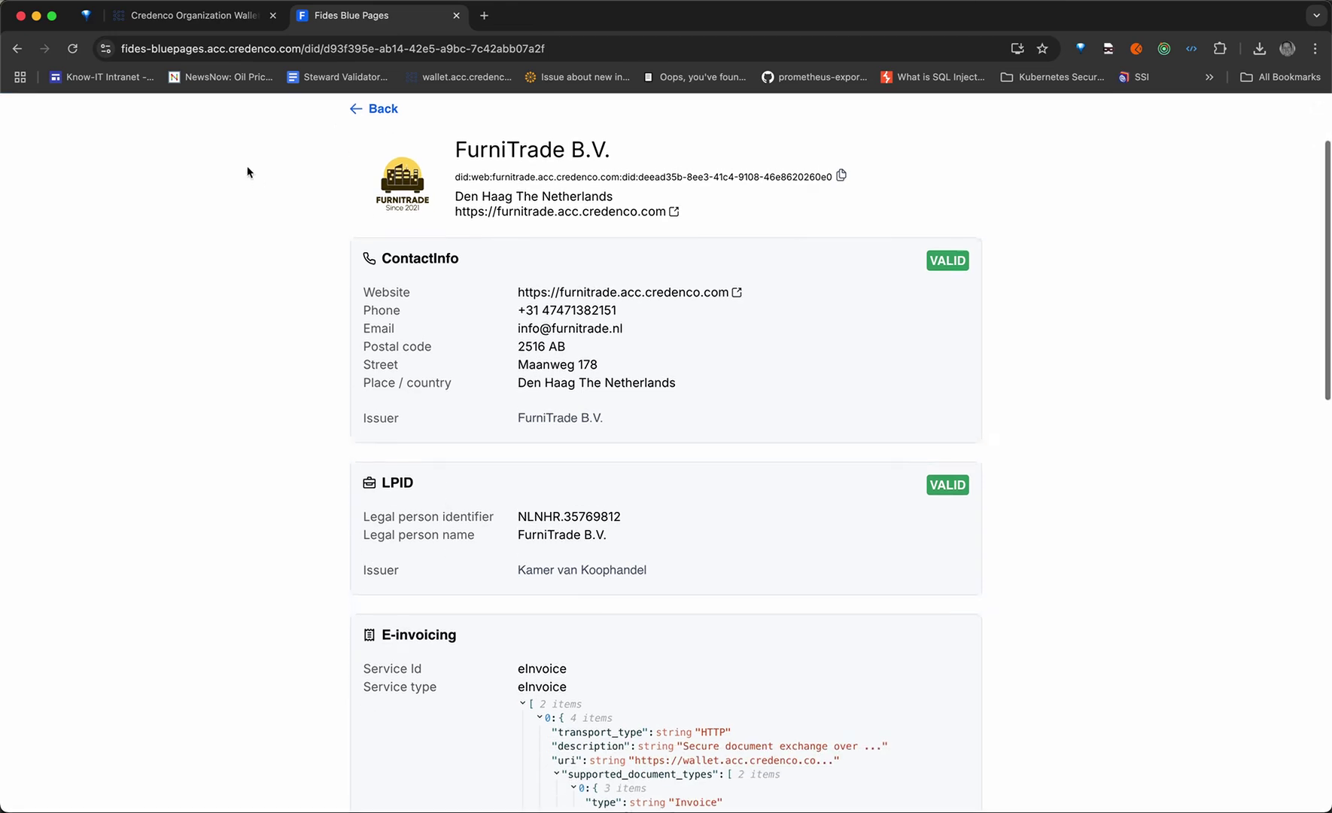
# Step: Add the Belastingdienst Tax registration statement to FurniTrade's public profile in the organisation wallet, and view it among the profile's credentials
pyautogui.click(211, 22)
pyautogui.scroll(-5, 419, 440)
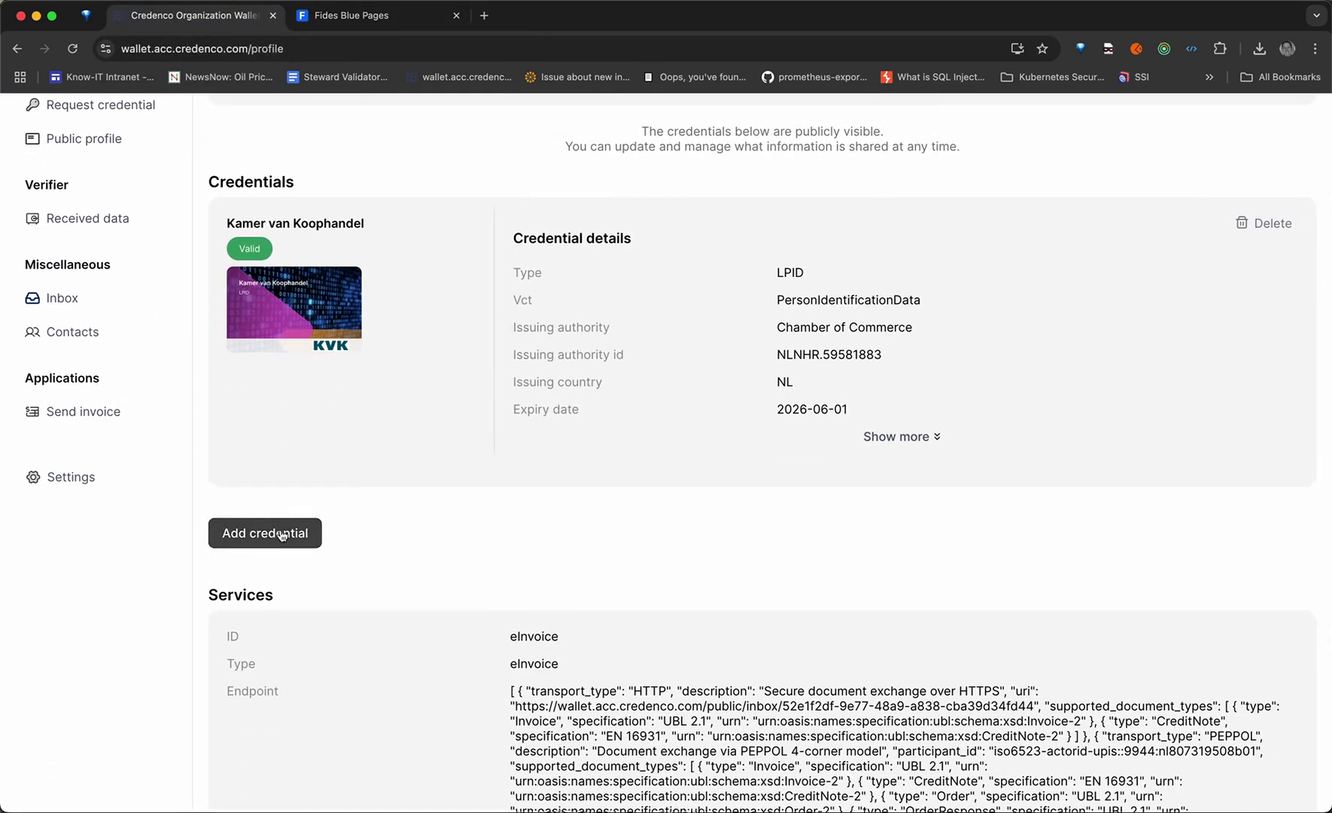
pyautogui.click(282, 535)
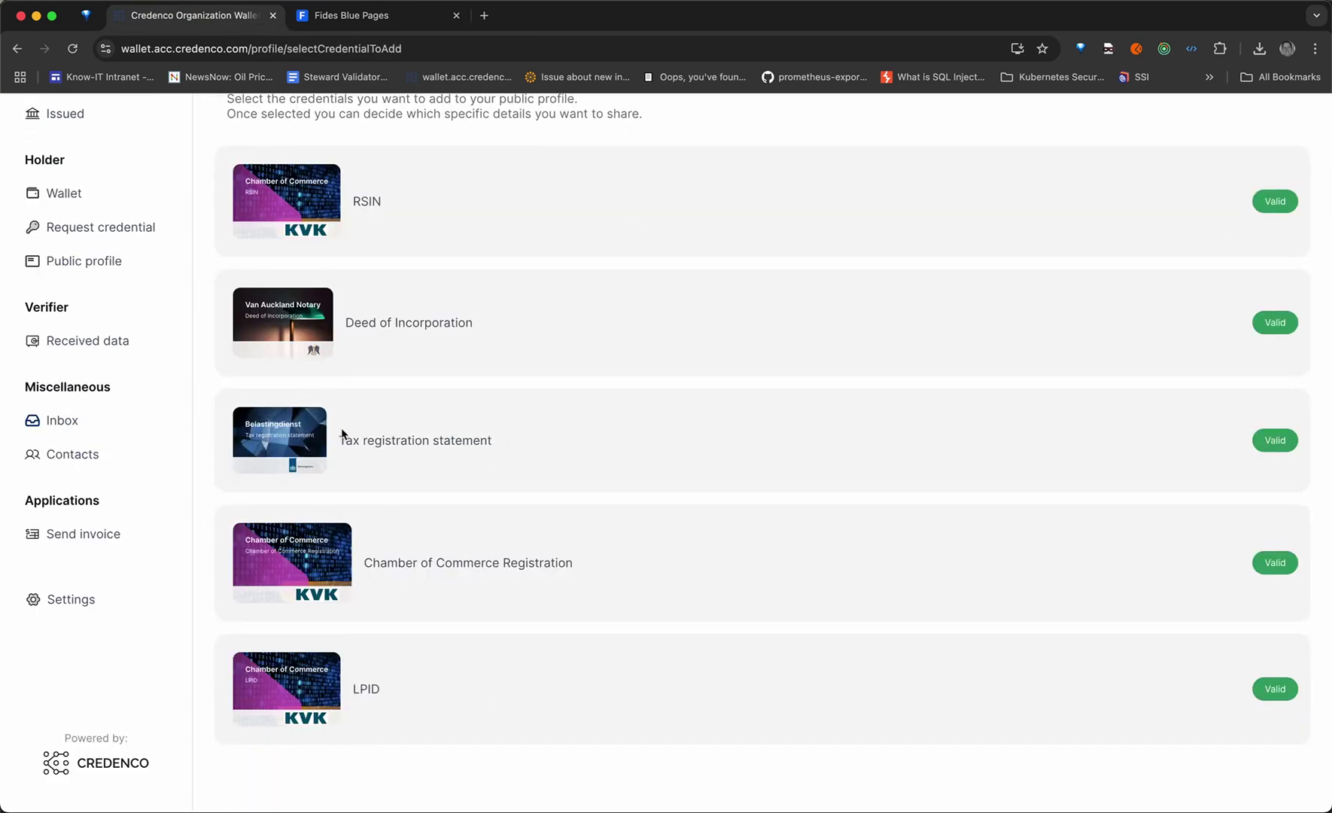
pyautogui.click(294, 440)
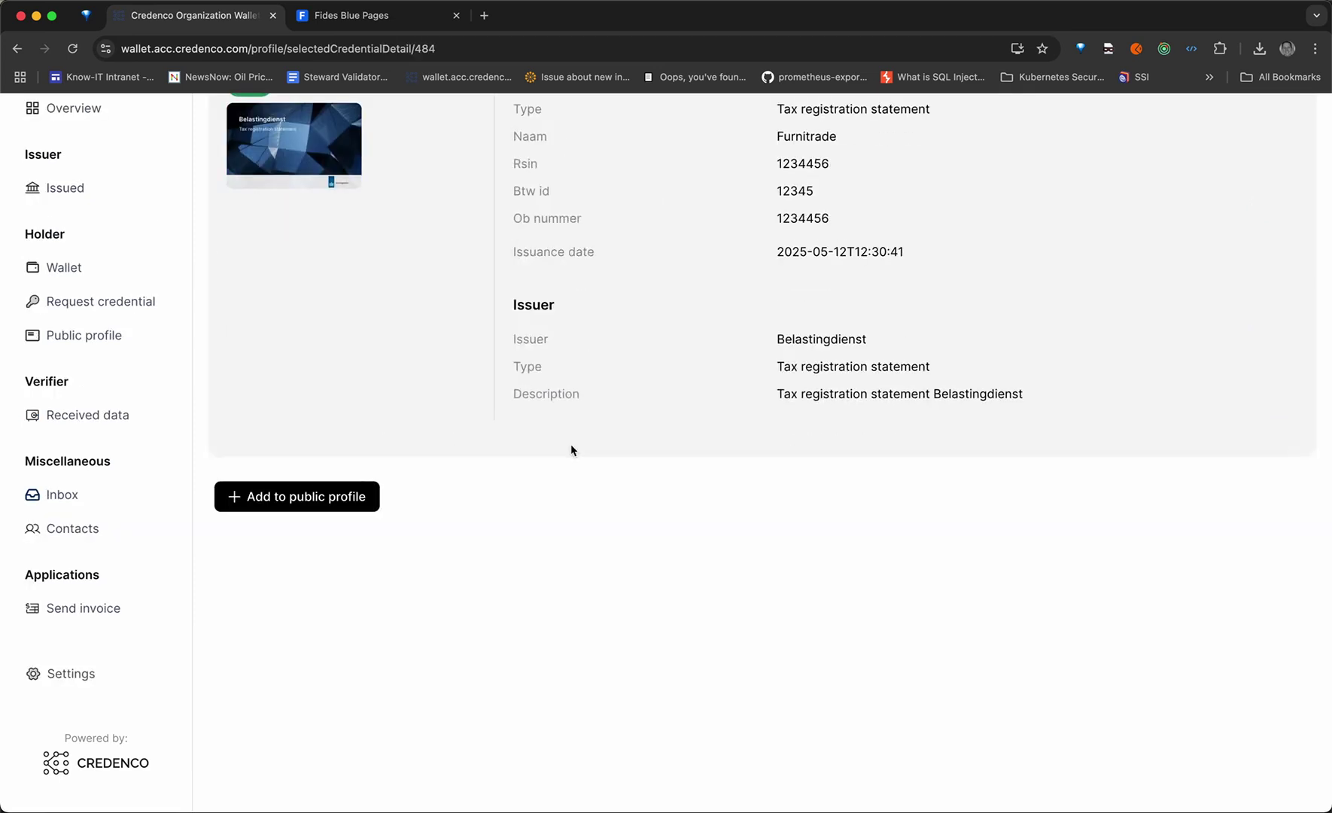
pyautogui.scroll(3, 570, 450)
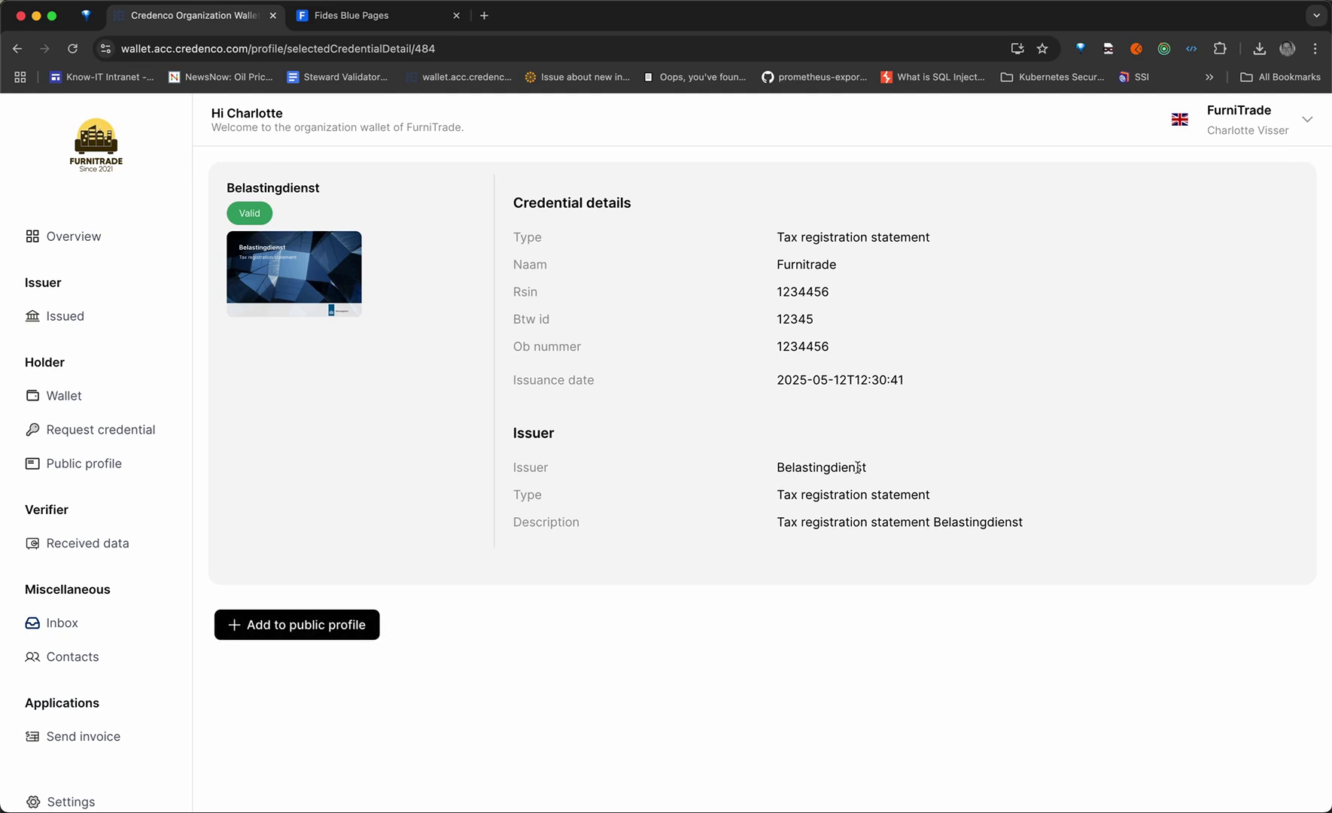
pyautogui.click(272, 627)
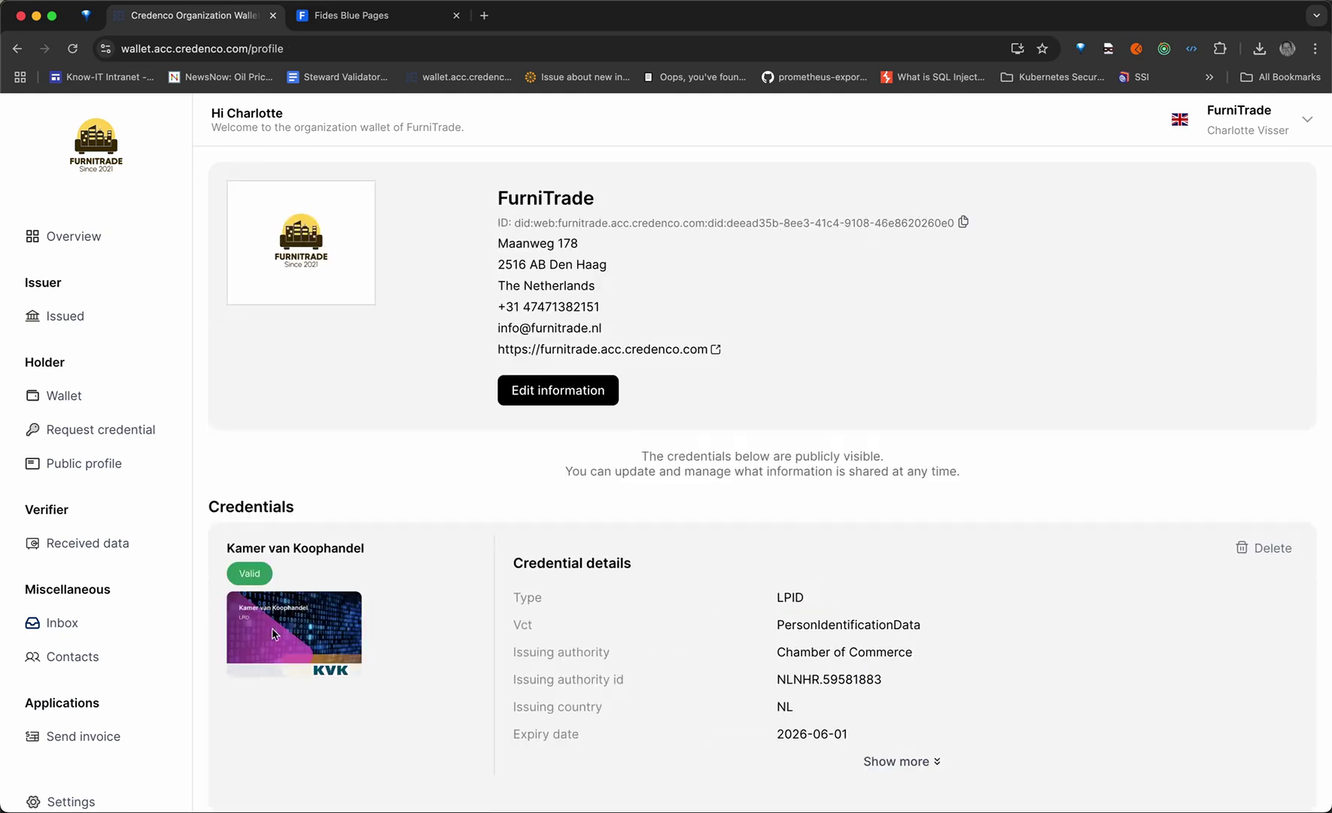
pyautogui.scroll(-6, 419, 584)
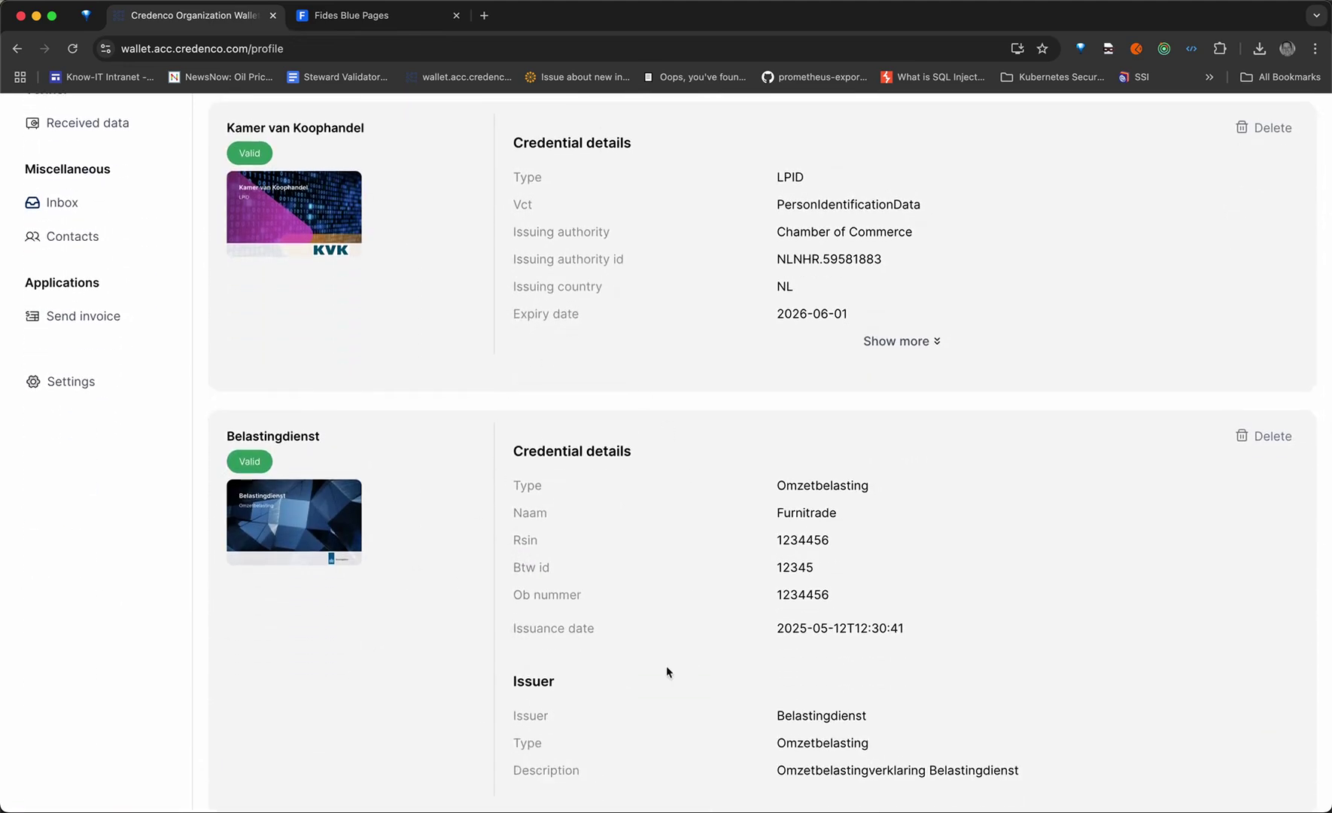
# Step: Reload FurniTrade's Blue Pages entry to examine its Tax registration statement, and return to the list of all organisations
pyautogui.scroll(-2, 651, 638)
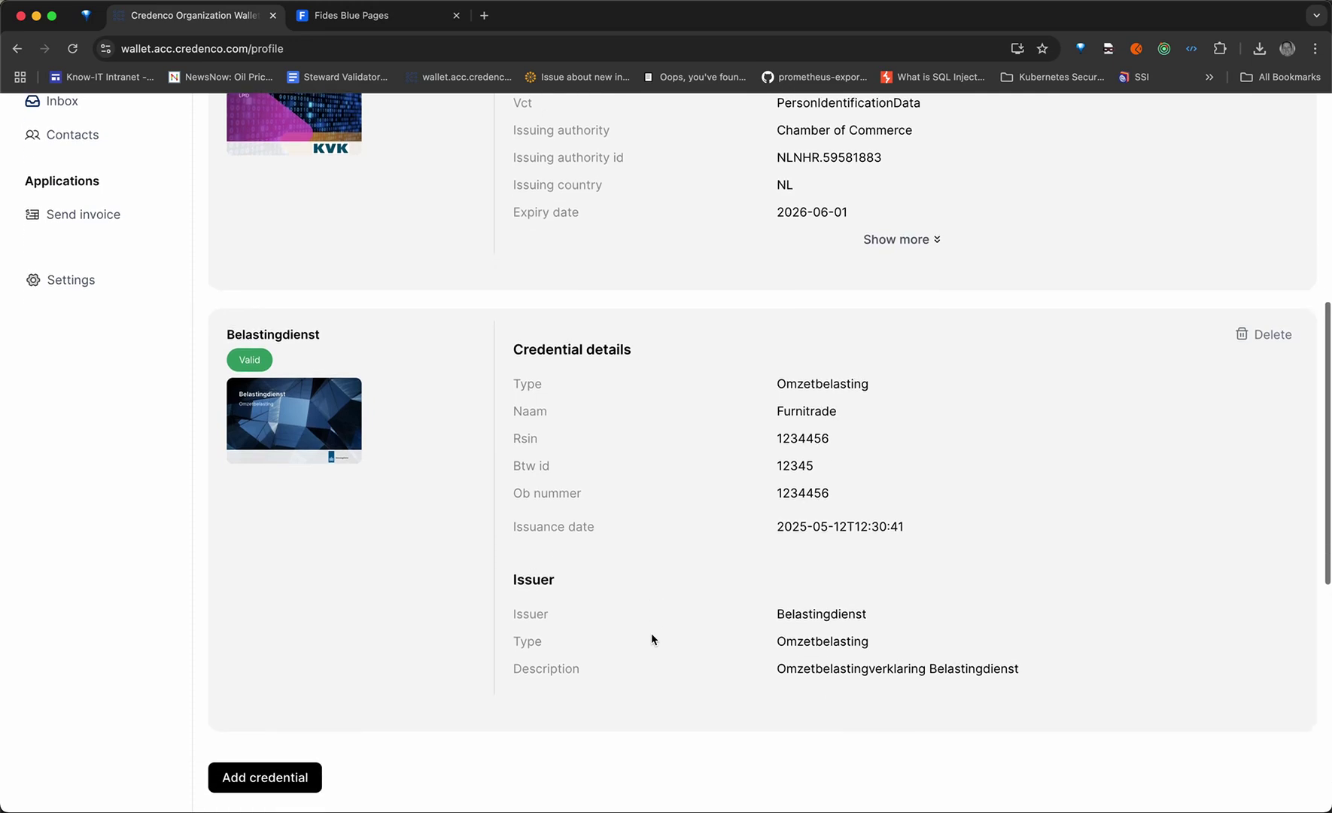
pyautogui.click(365, 23)
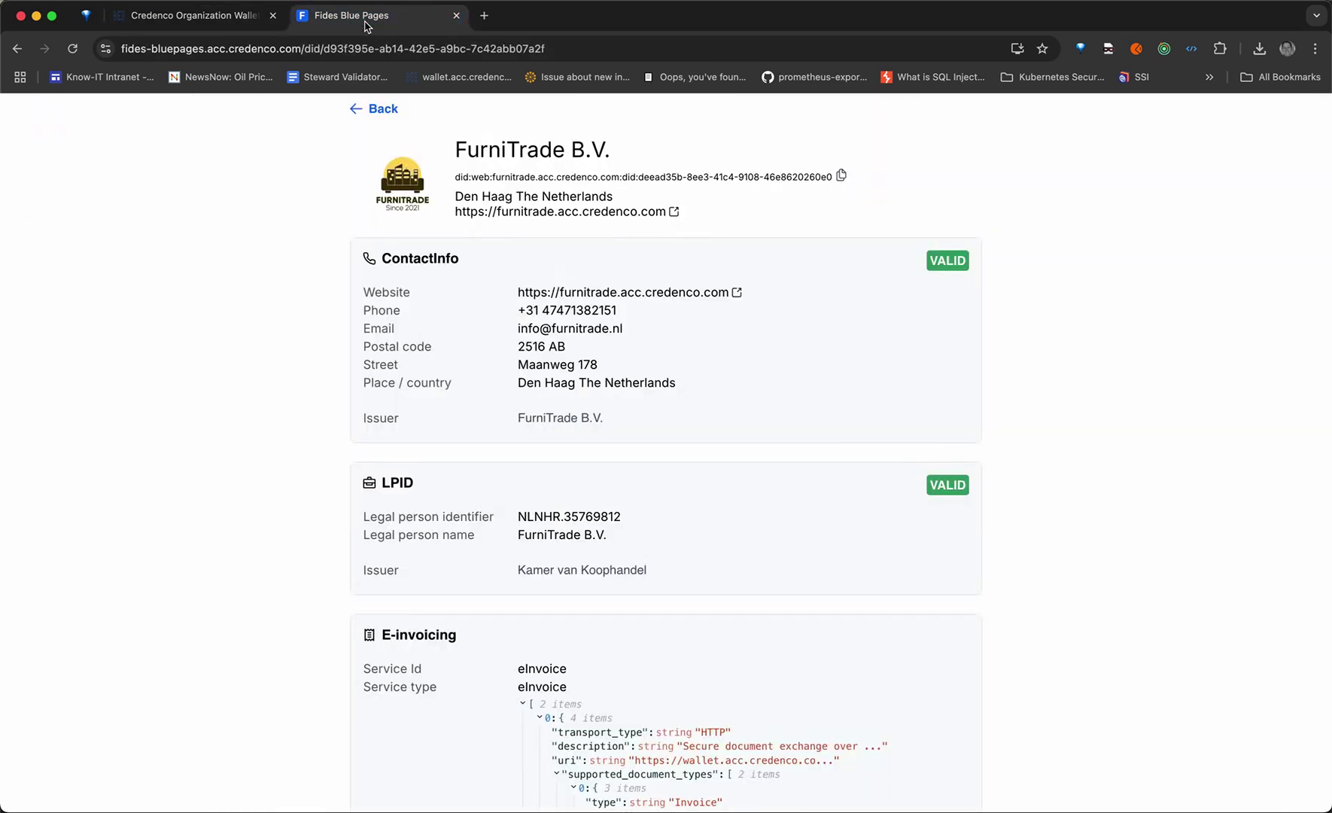
pyautogui.click(72, 48)
pyautogui.scroll(-5, 467, 425)
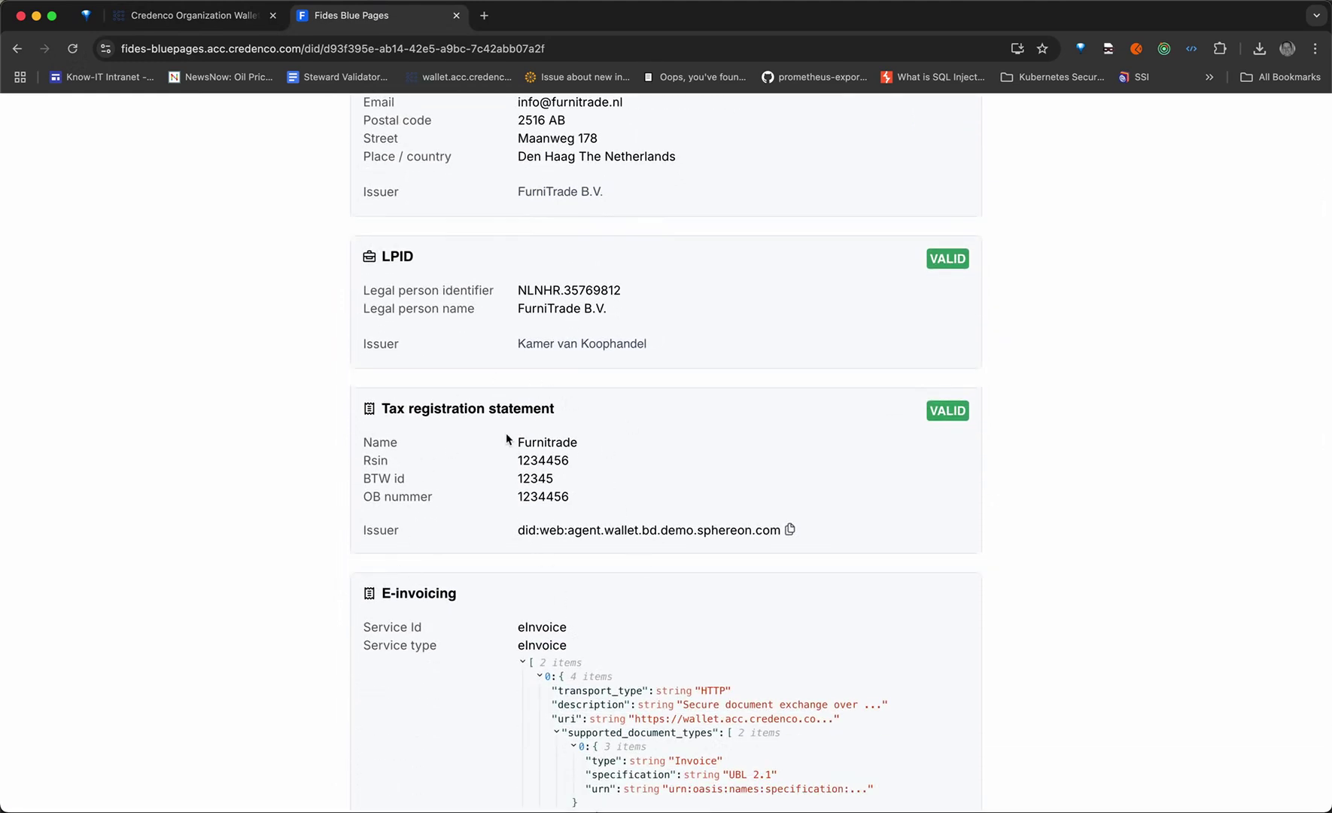
pyautogui.scroll(5, 510, 436)
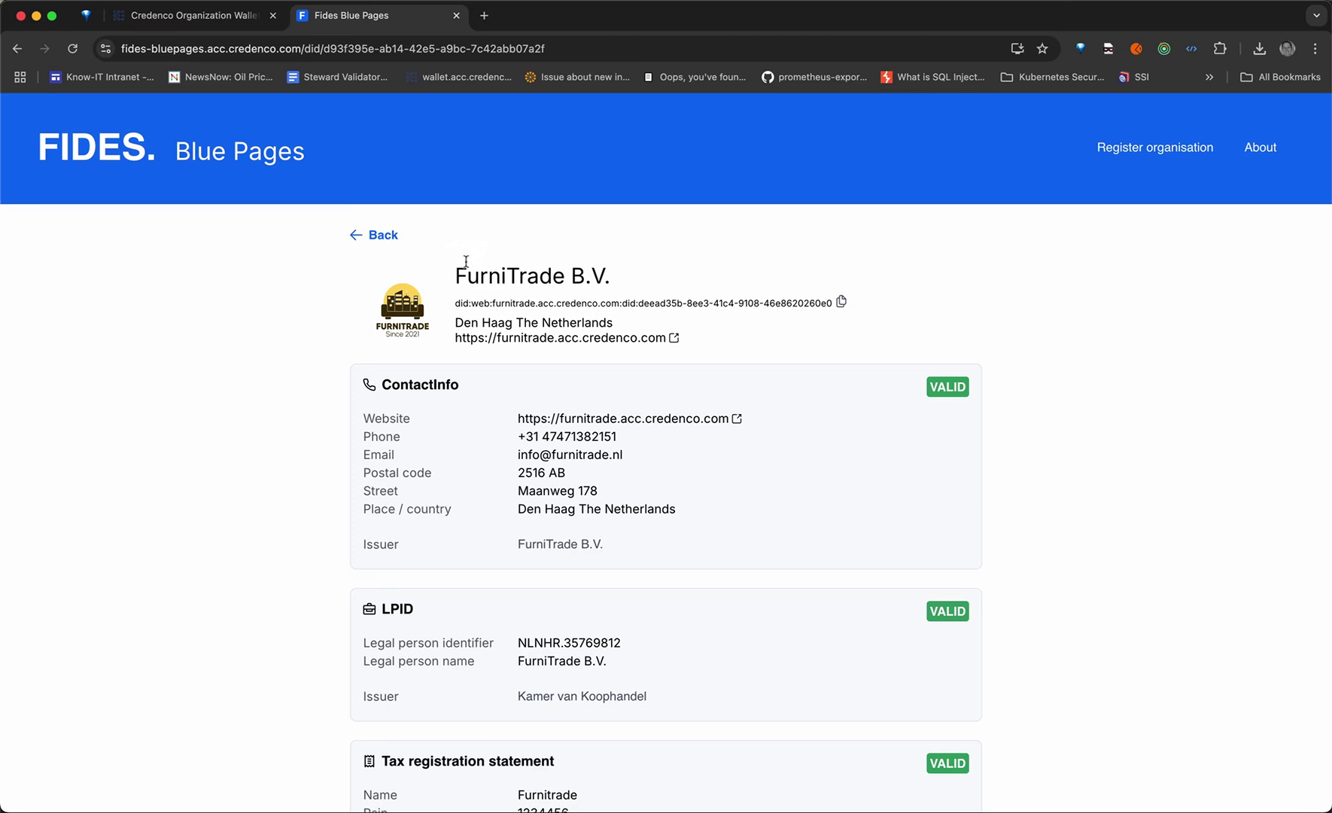
pyautogui.click(385, 236)
pyautogui.click(934, 380)
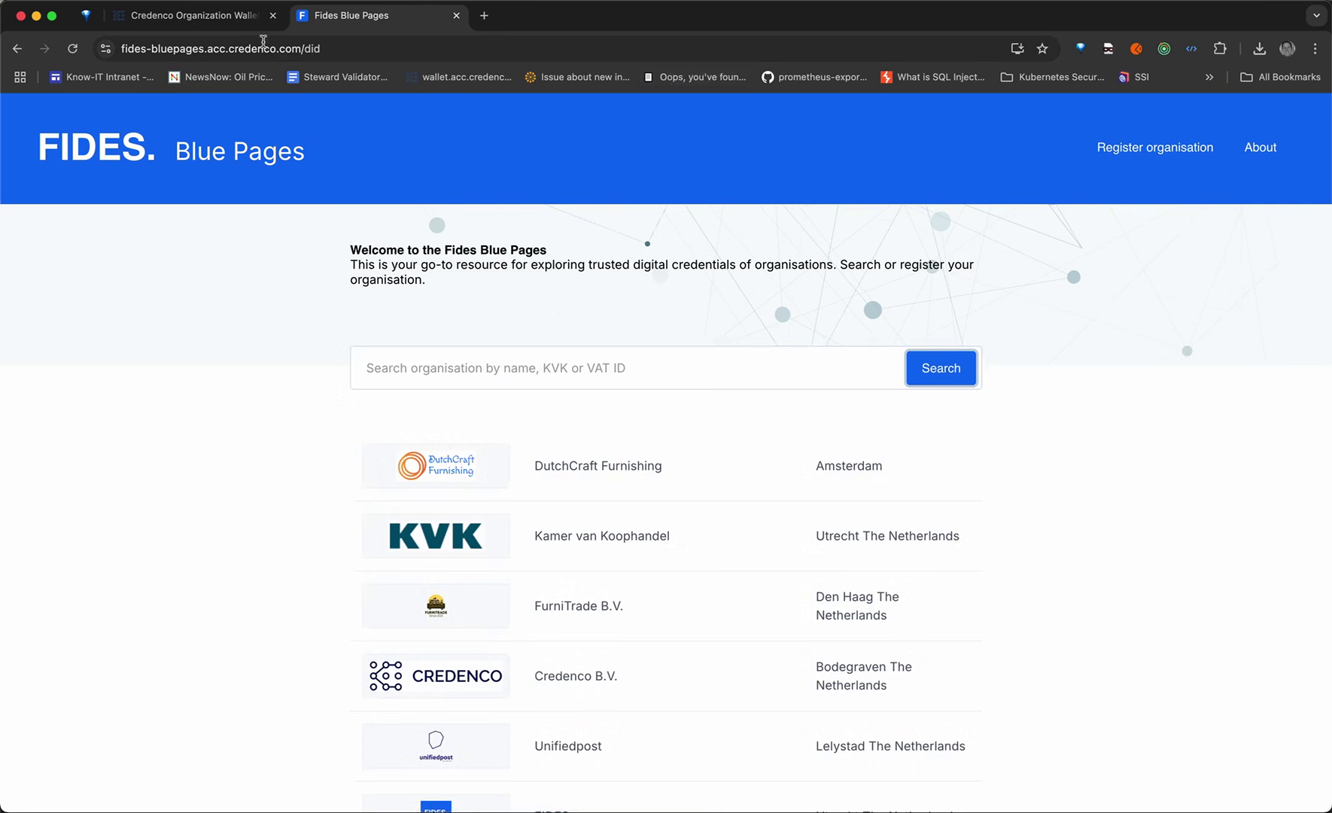
# Step: Log out of FurniTrade's organisation wallet and sign in to DutchCraft Furnishing's wallet with the saved username and password
pyautogui.click(208, 16)
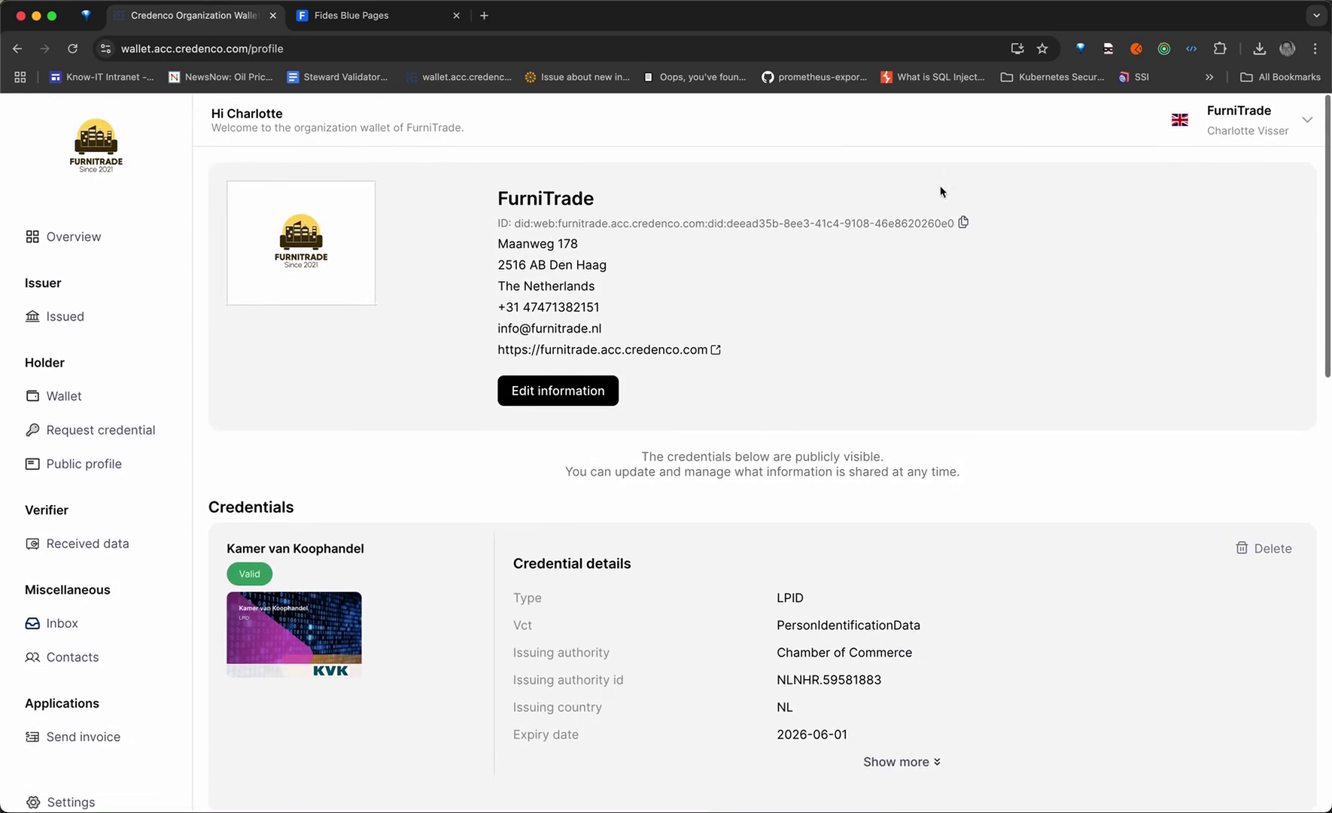
pyautogui.click(1315, 129)
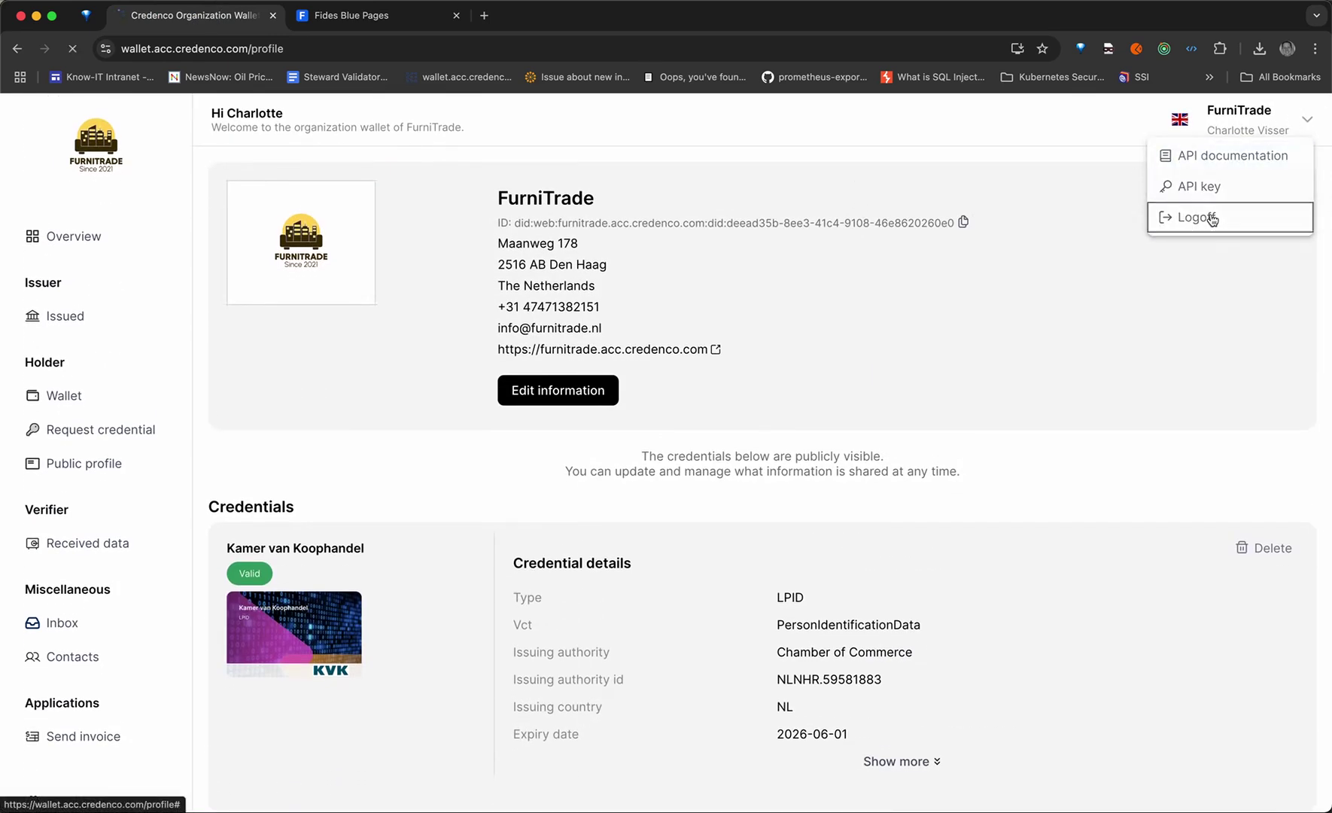
pyautogui.click(1211, 220)
pyautogui.click(689, 361)
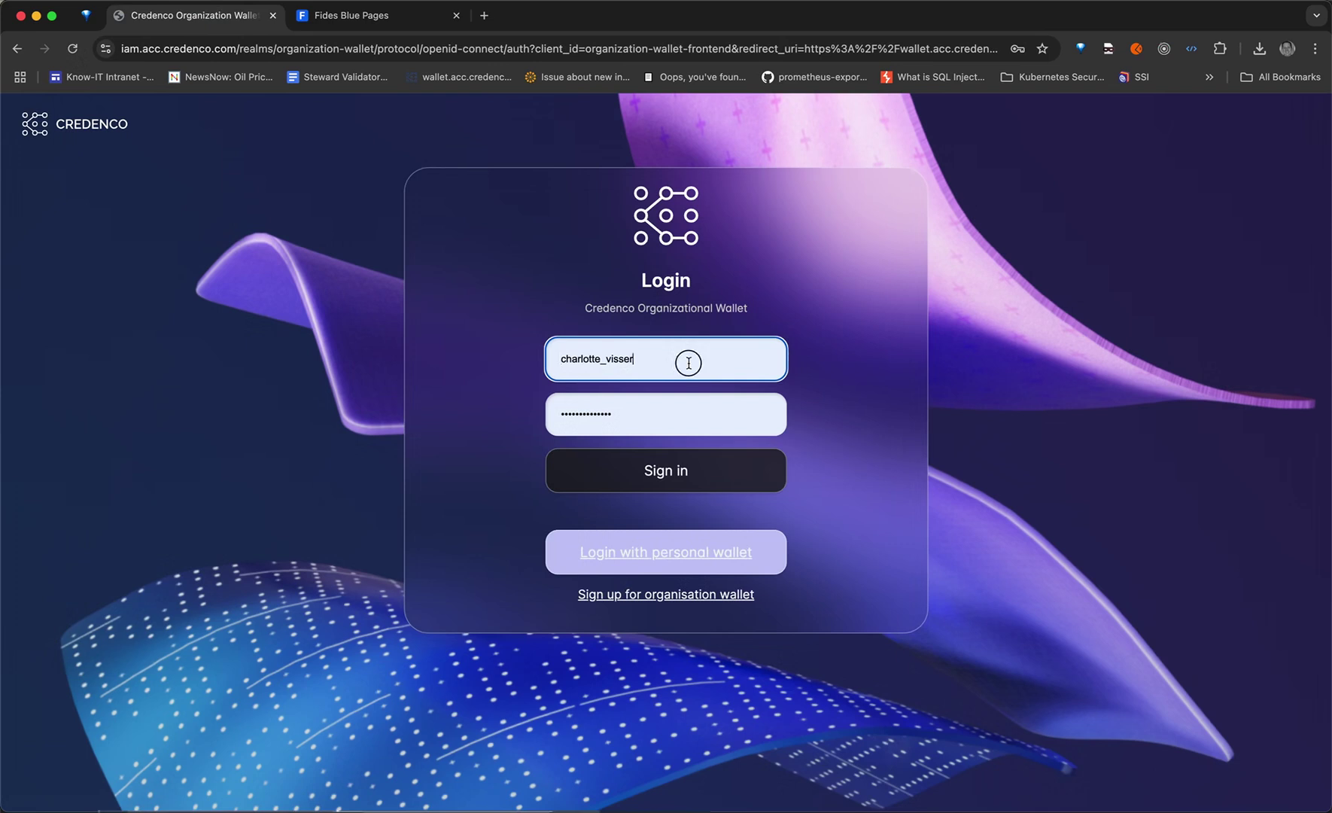
pyautogui.click(873, 752)
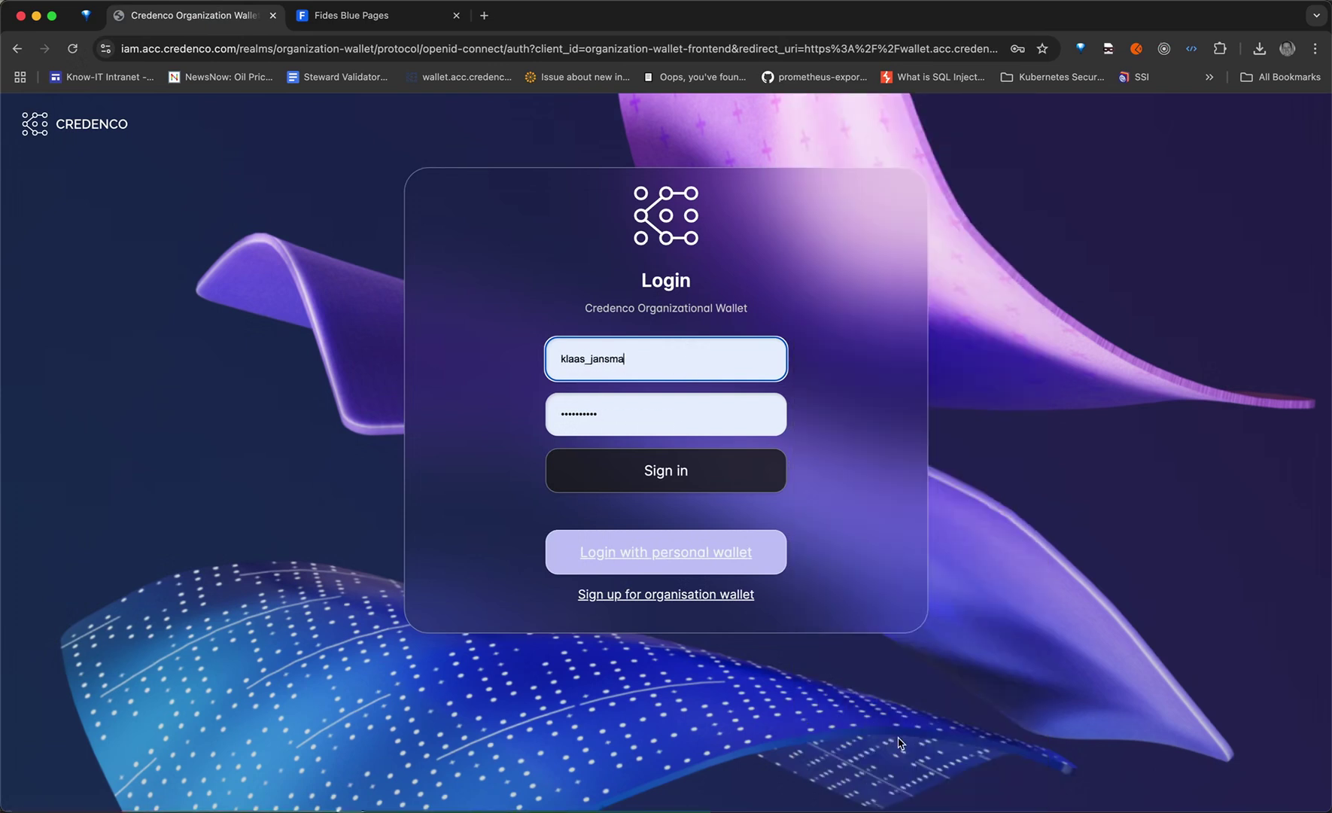
pyautogui.click(657, 470)
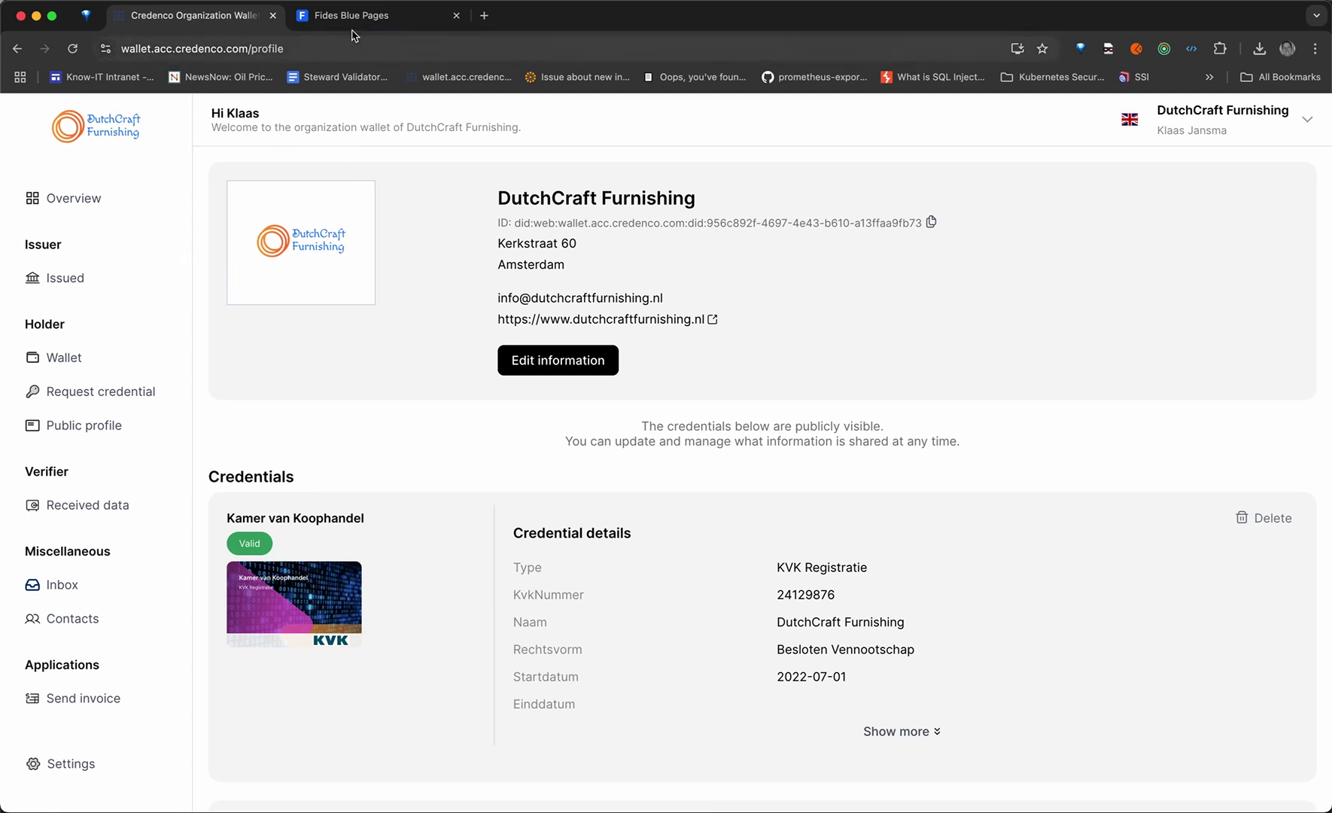
# Step: Search the Fides Blue Pages for "furni" and open the FurniTrade B.V. entry
pyautogui.click(353, 17)
pyautogui.click(467, 373)
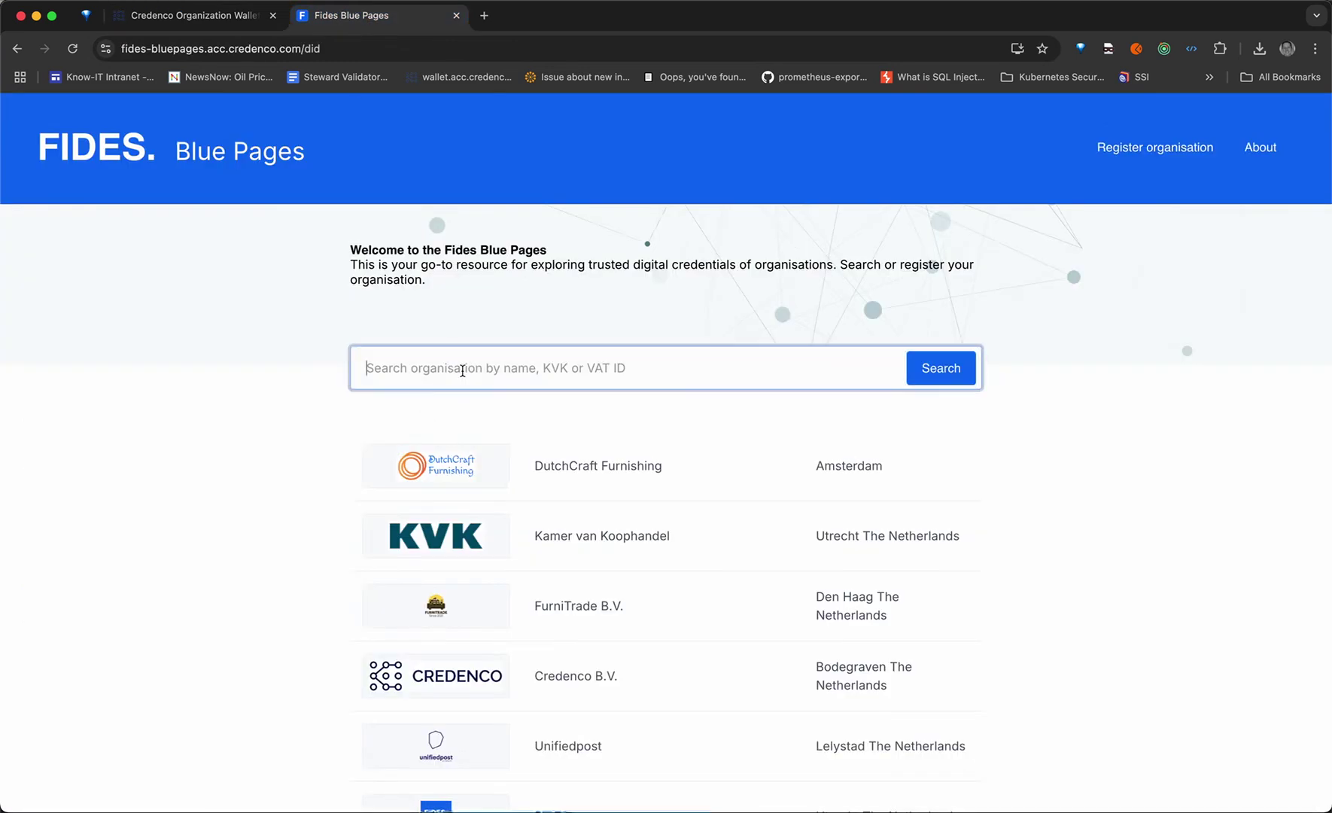
pyautogui.write('fur')
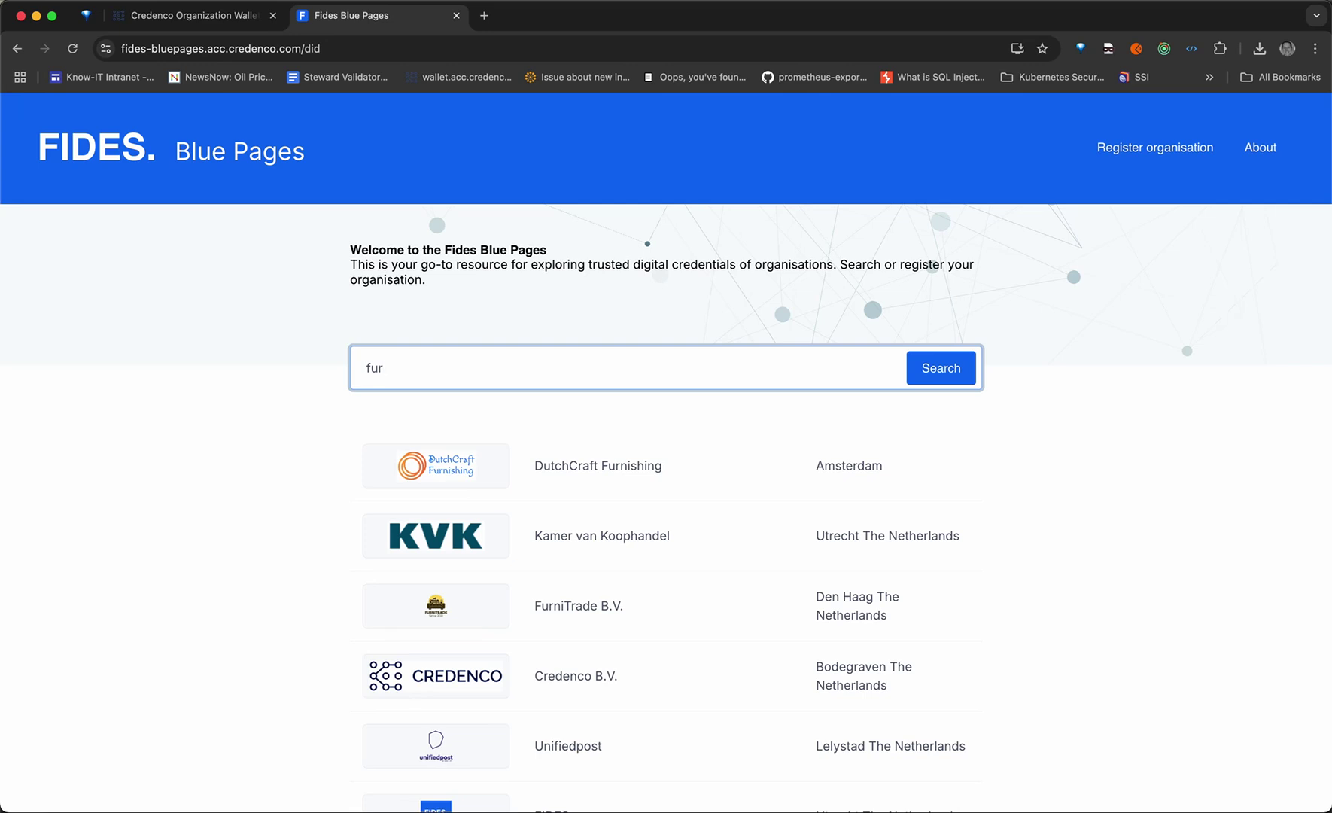
pyautogui.write('ni')
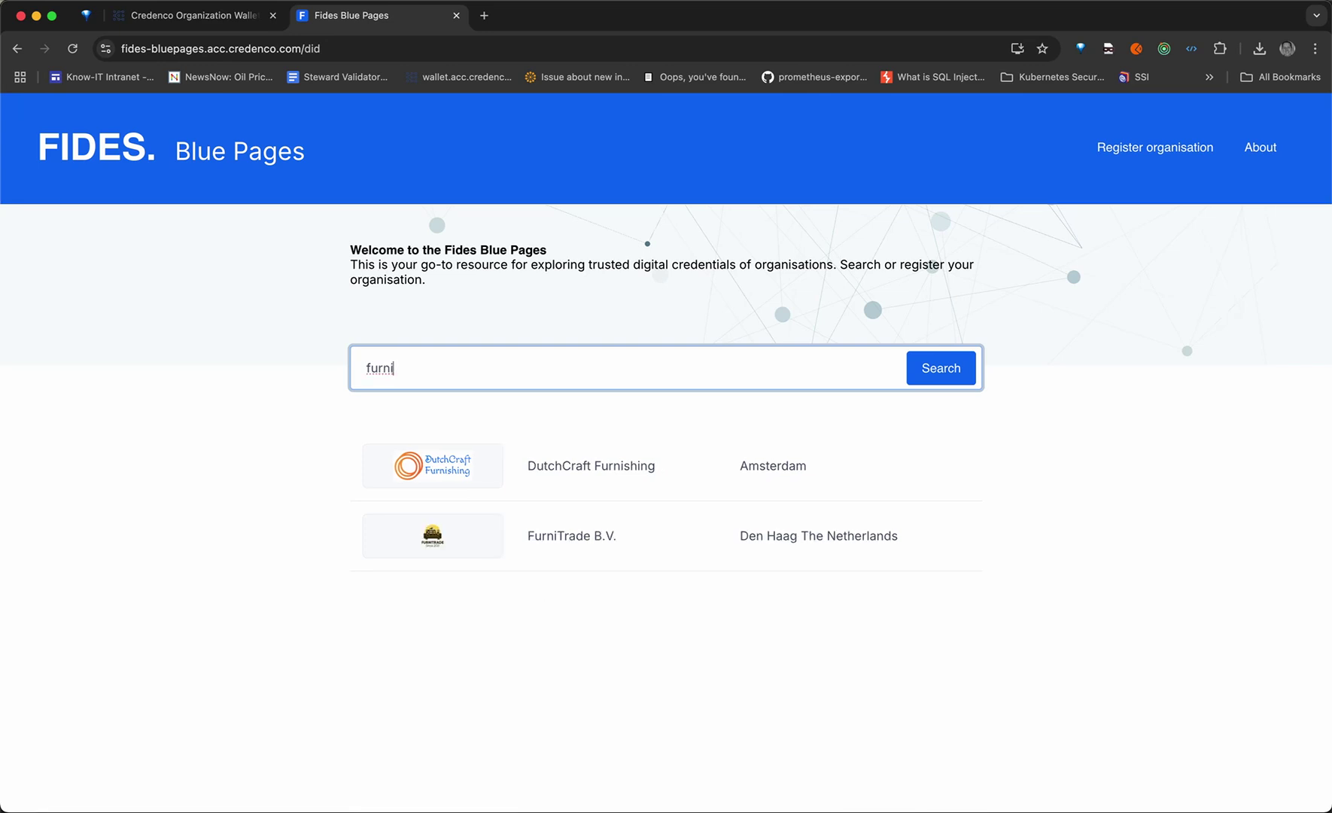
pyautogui.click(571, 540)
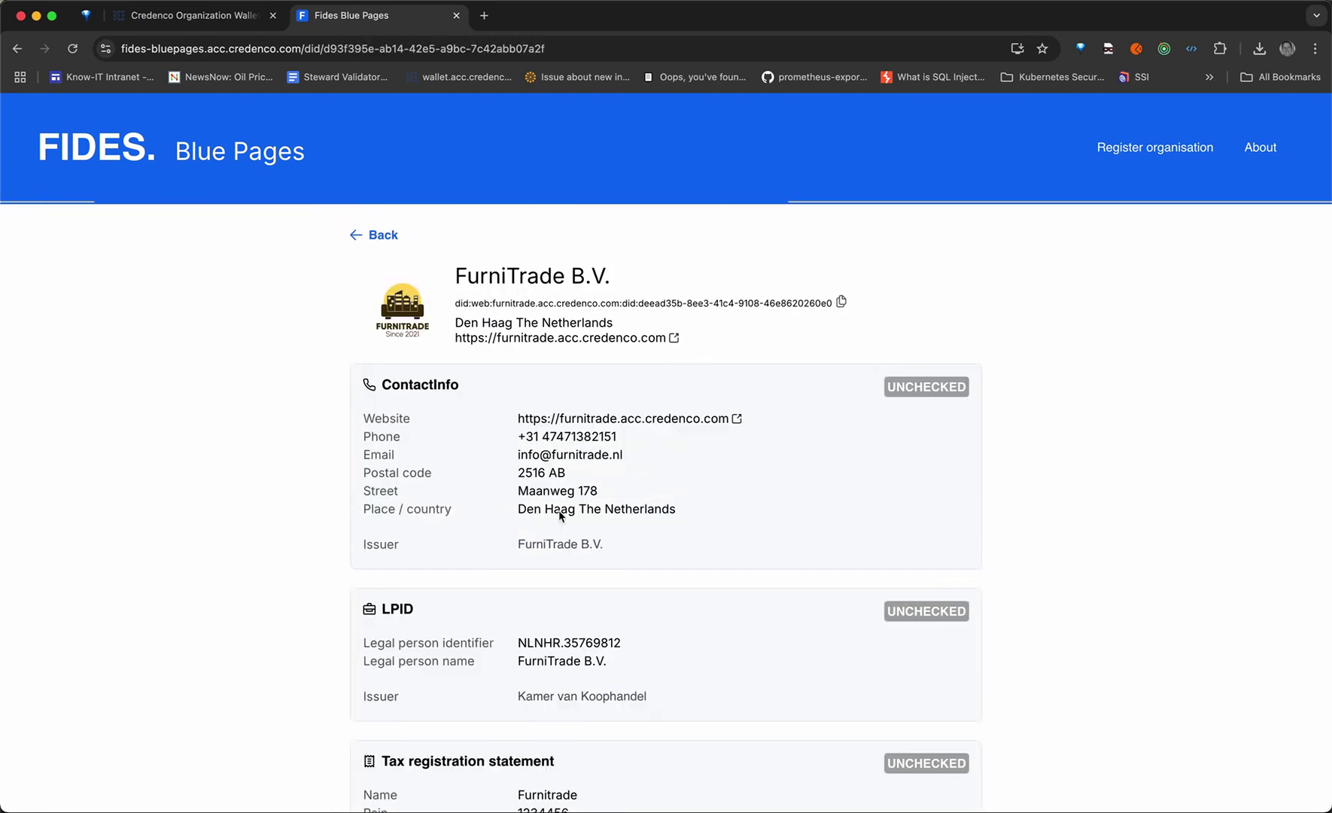
# Step: Examine FurniTrade's published contact info, LPID, Tax registration statement, E-invoicing and OpenID4 Verifiable Presentation sections
pyautogui.scroll(-2, 573, 470)
pyautogui.scroll(-6, 502, 465)
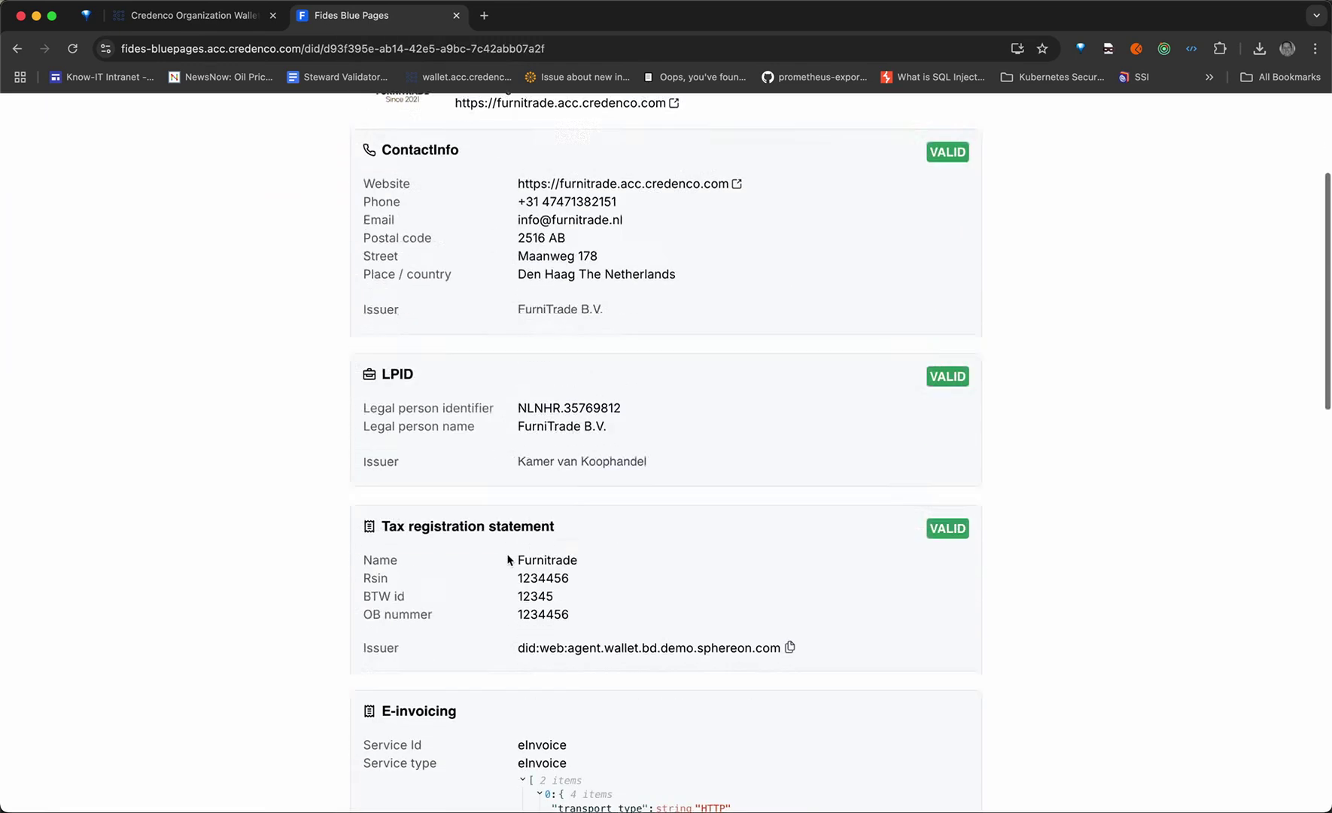
pyautogui.scroll(8, 507, 559)
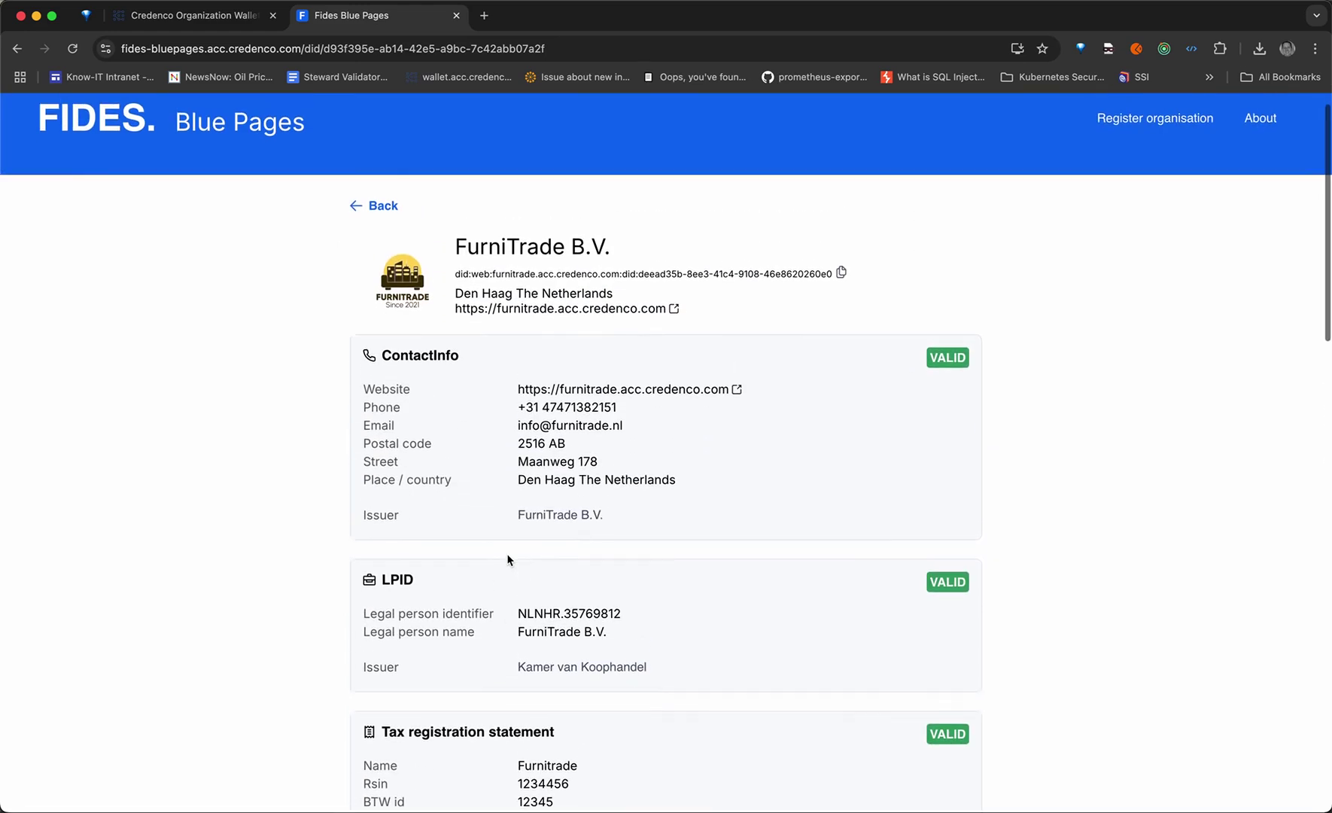
pyautogui.scroll(-5, 507, 559)
pyautogui.scroll(2, 507, 559)
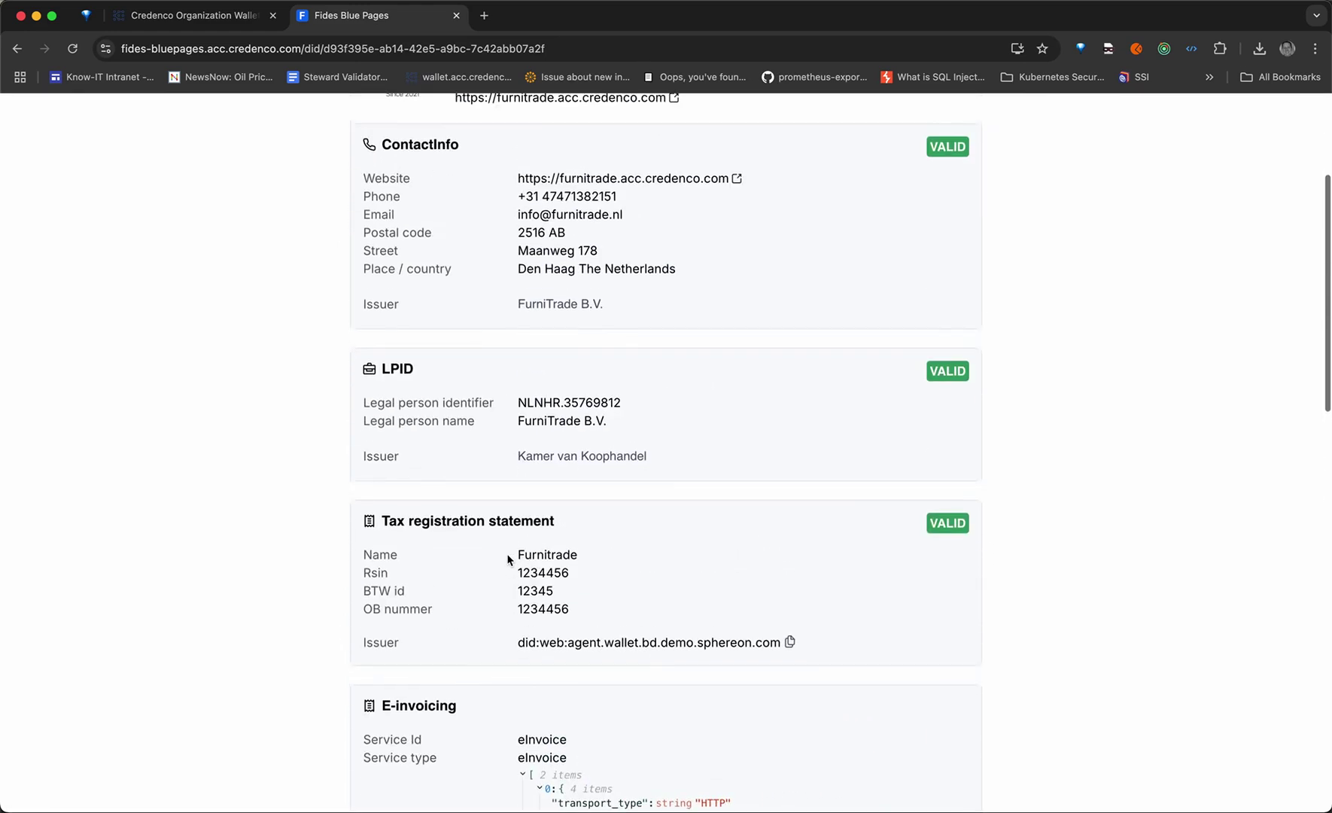
pyautogui.scroll(-2, 411, 495)
pyautogui.scroll(-3, 410, 495)
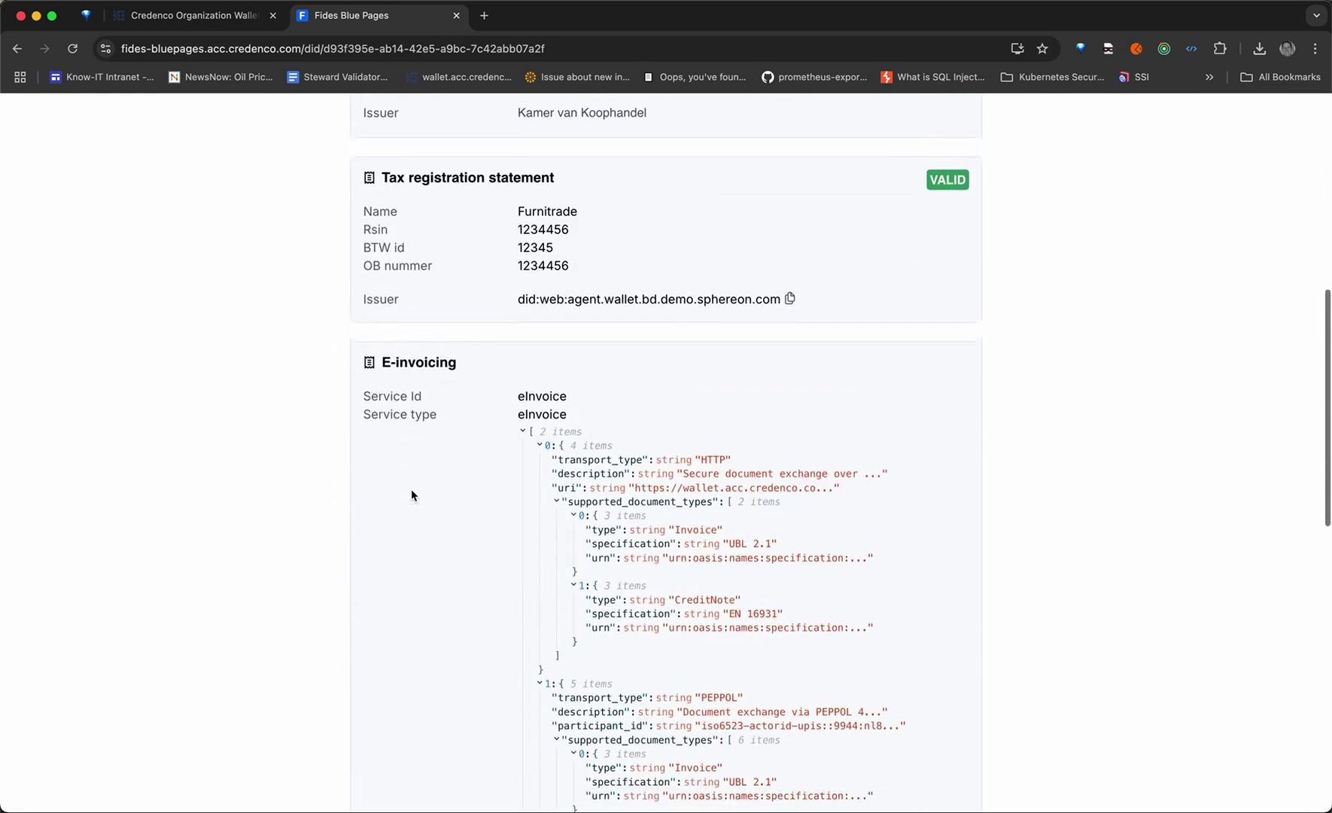
pyautogui.scroll(-2, 512, 428)
pyautogui.scroll(-2, 513, 429)
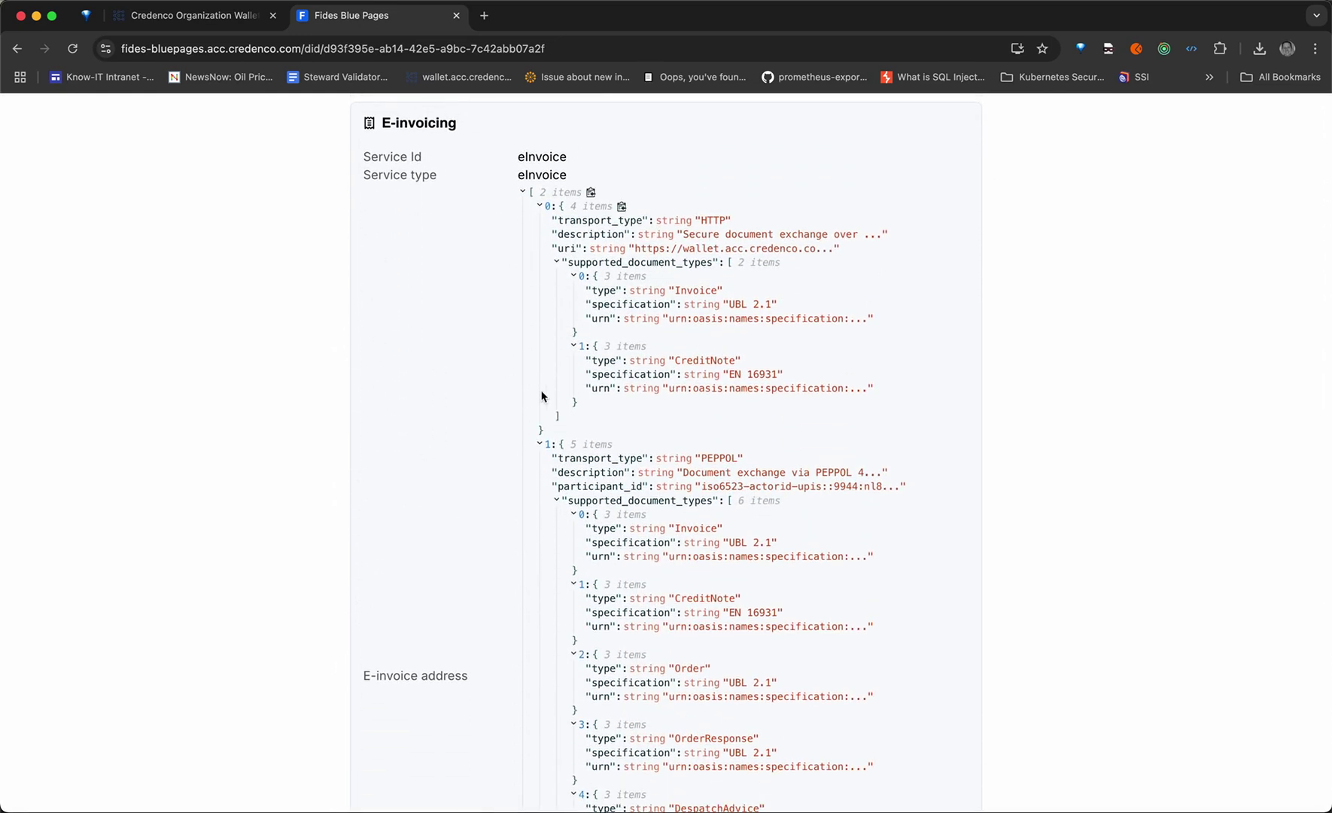
pyautogui.scroll(-9, 542, 394)
pyautogui.scroll(-2, 540, 395)
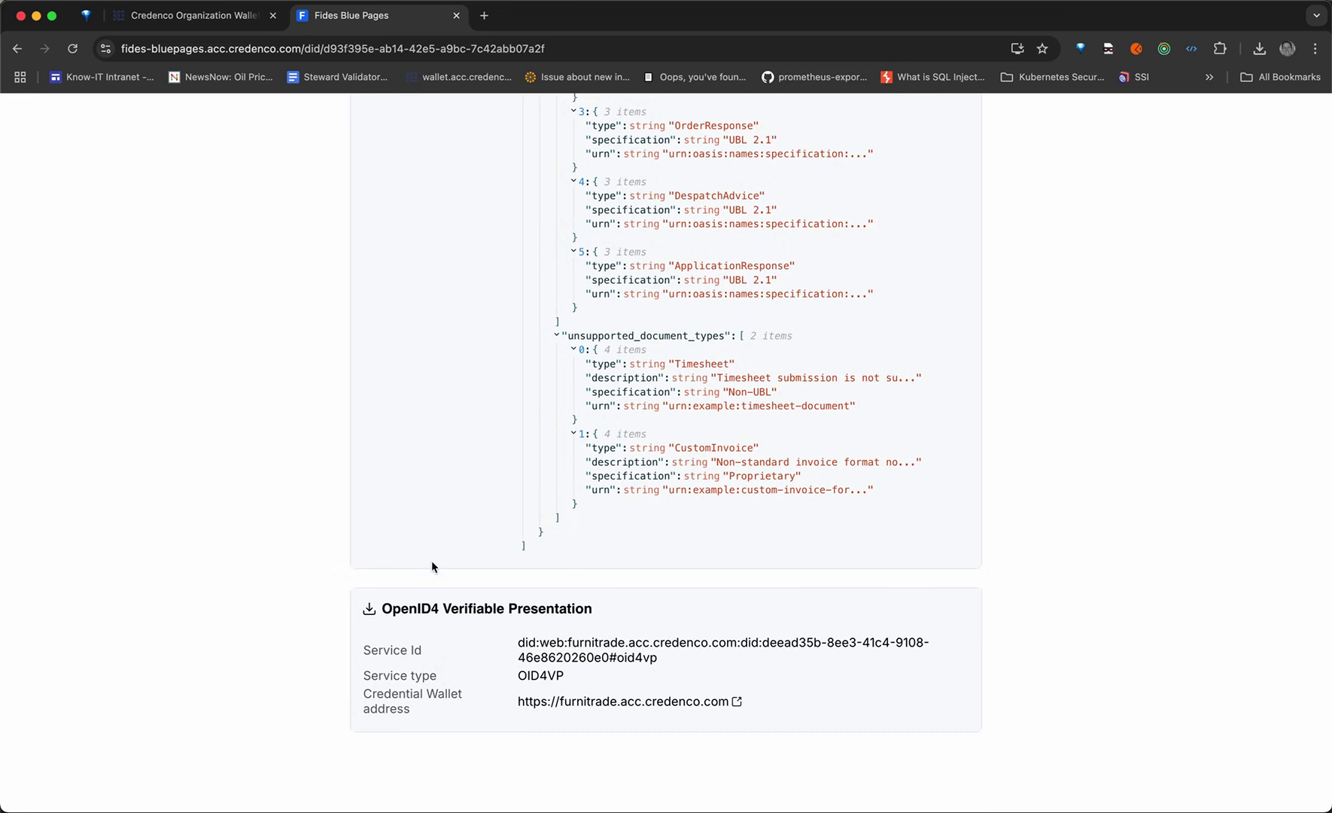
pyautogui.scroll(20, 431, 566)
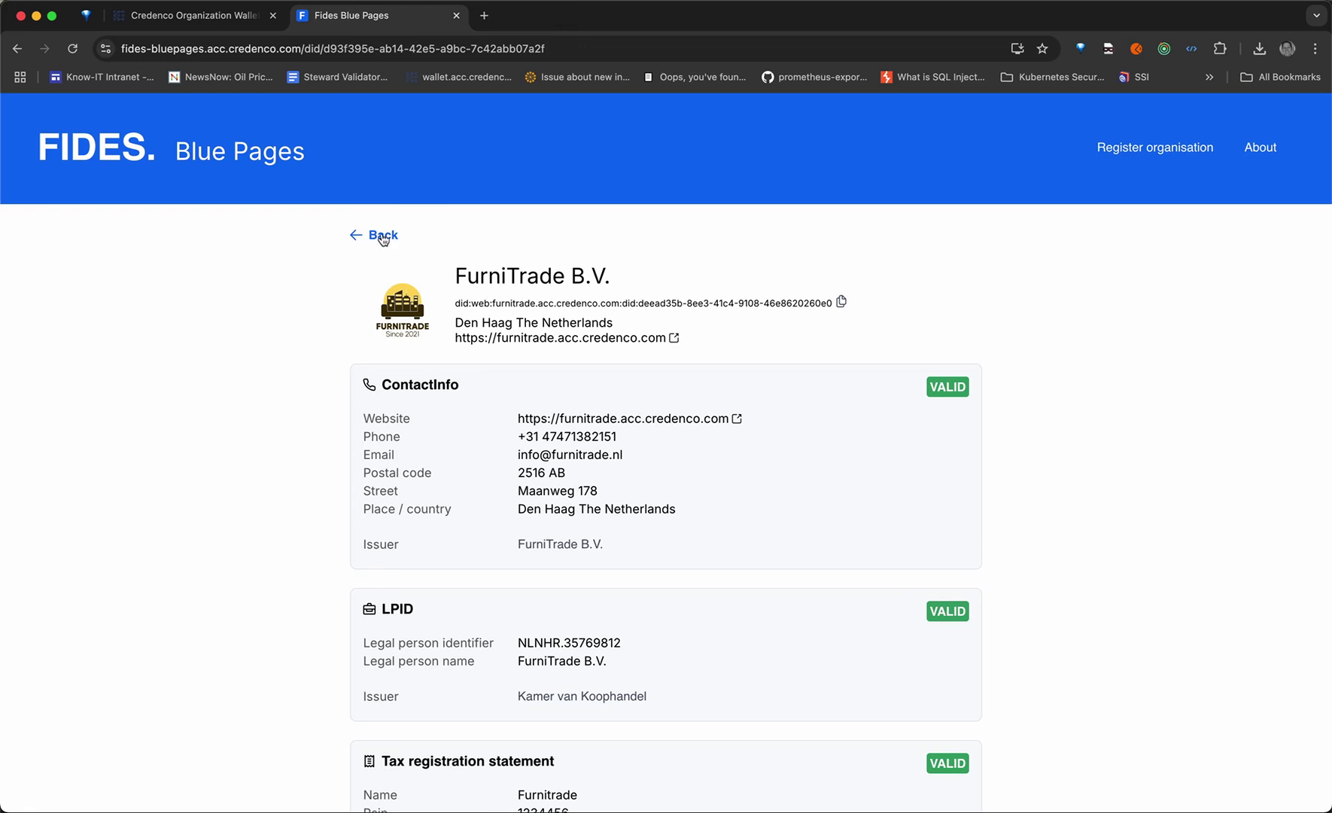
# Step: Open the FurniTrade B.V. trusted contact in DutchCraft Furnishing's wallet, review its details, and delete the contact
pyautogui.click(197, 19)
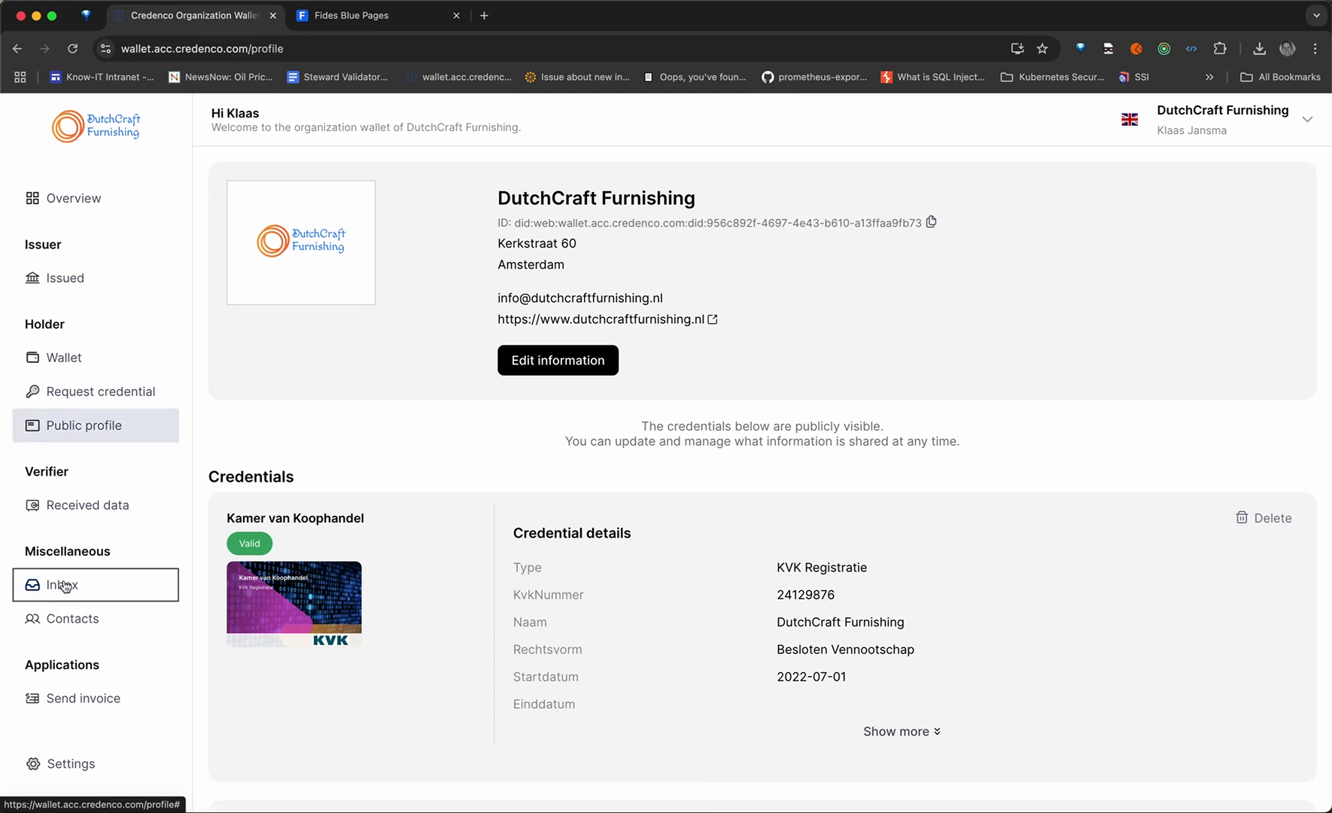
pyautogui.click(68, 616)
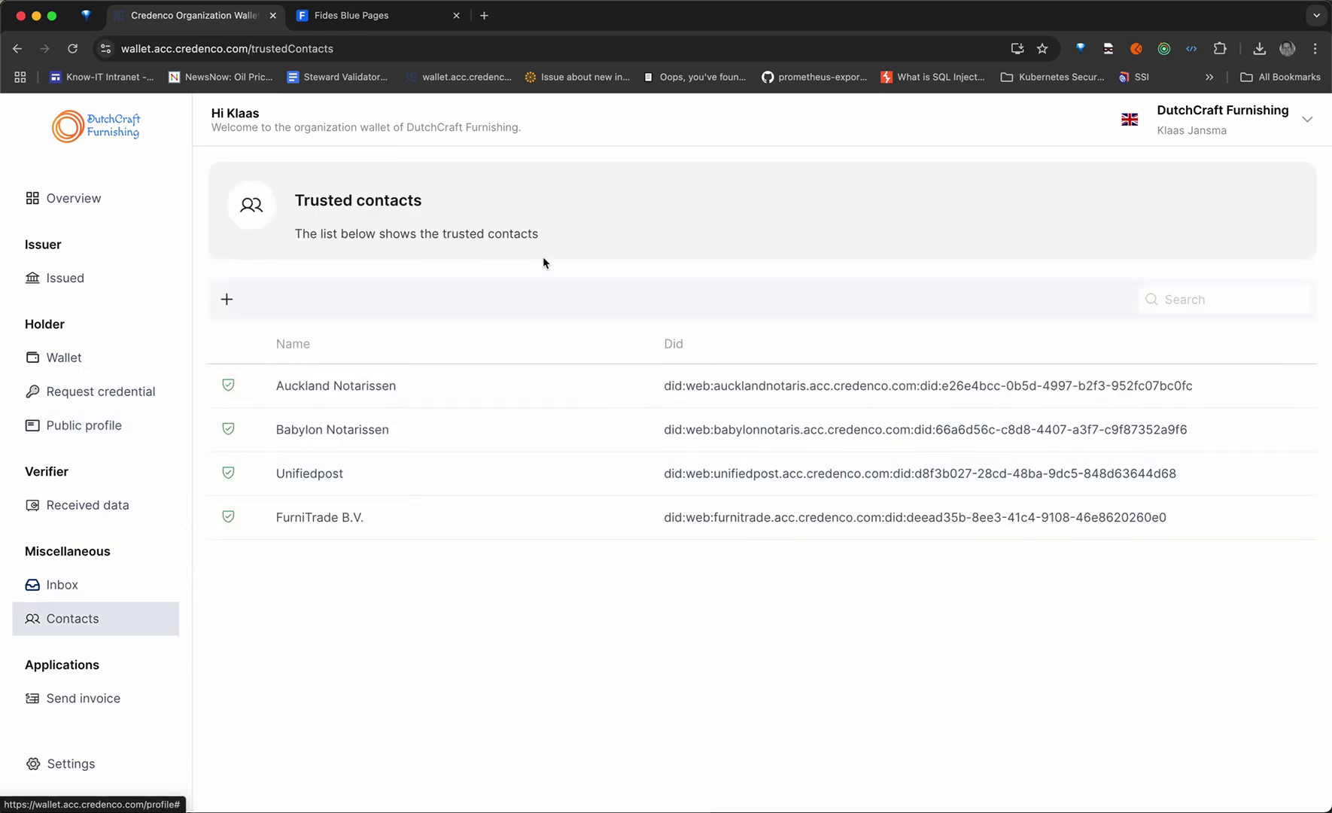
pyautogui.click(386, 526)
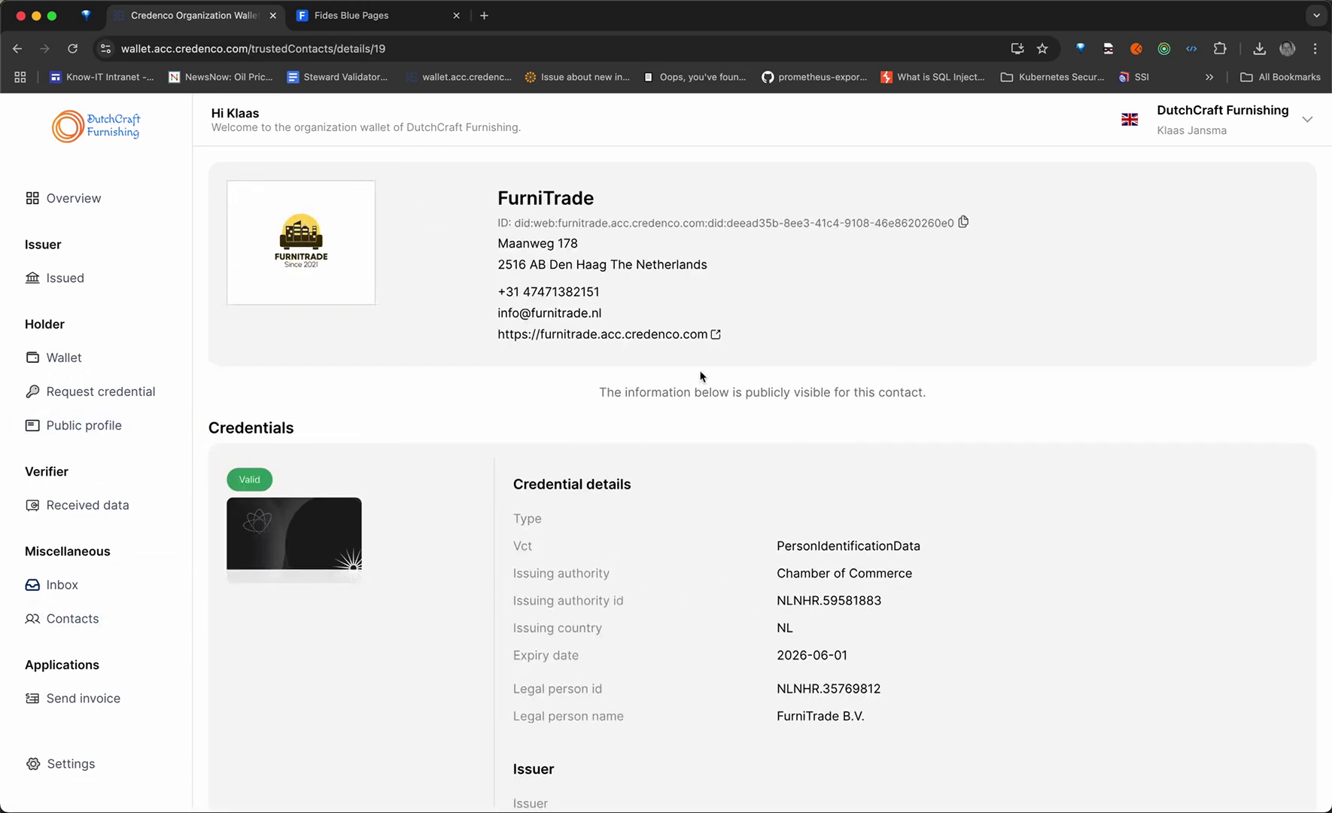
pyautogui.scroll(-10, 916, 323)
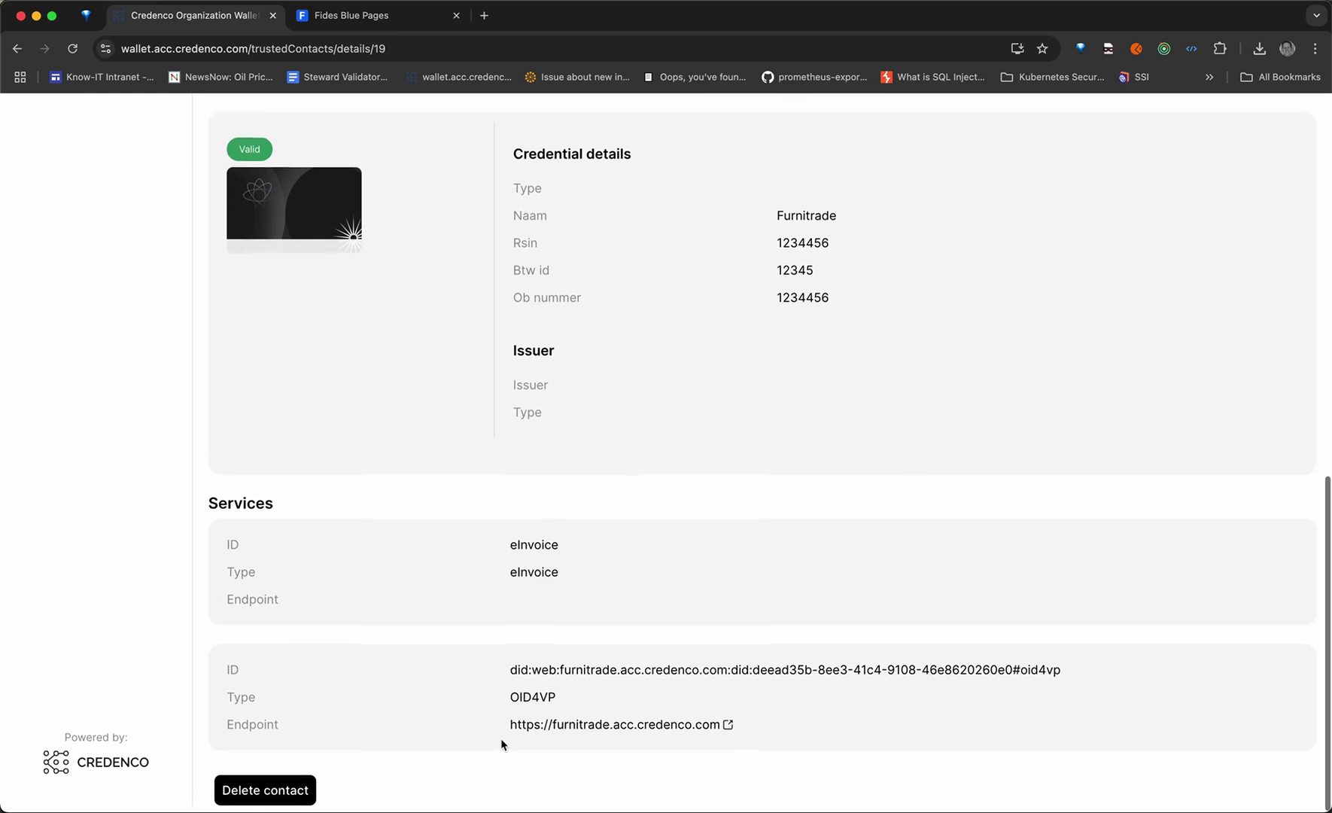
pyautogui.click(282, 790)
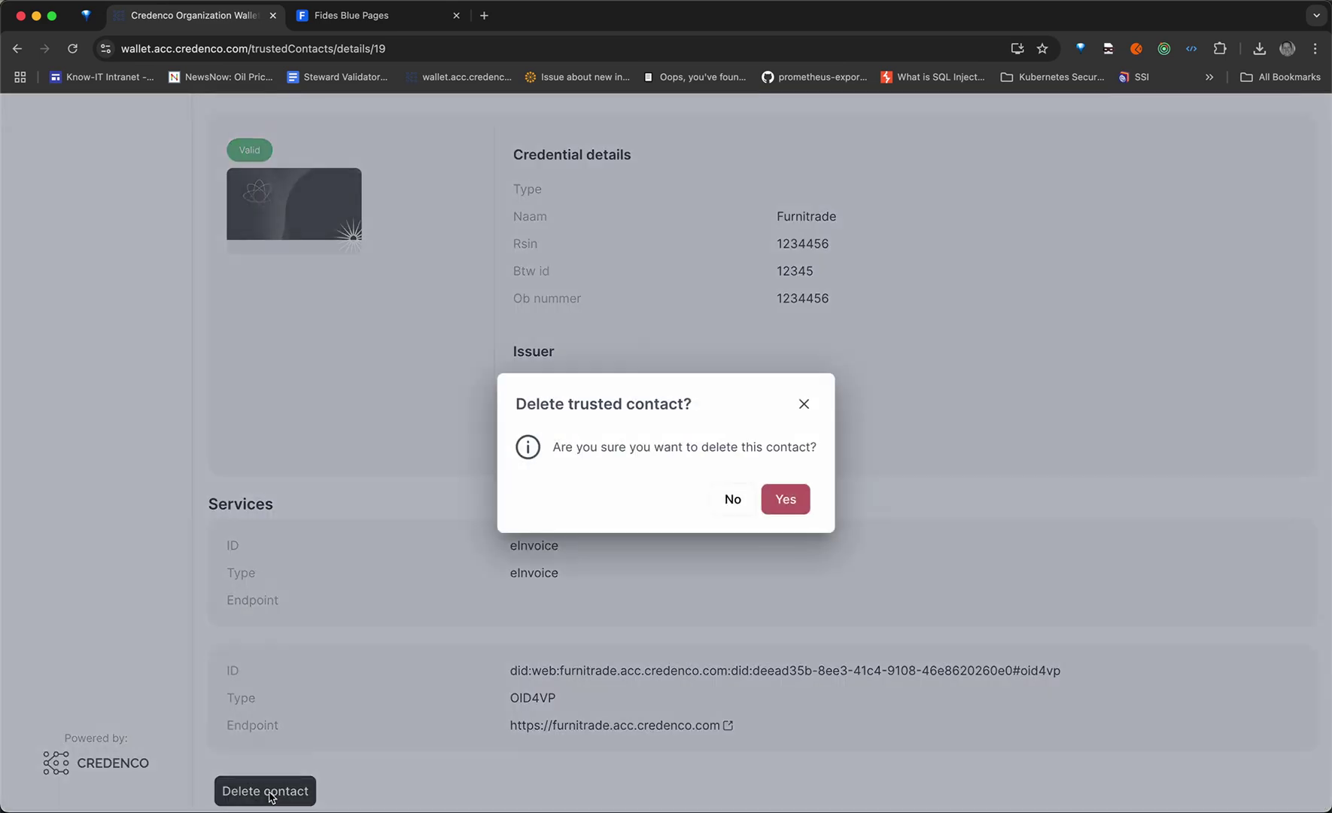
pyautogui.click(786, 499)
pyautogui.scroll(2, 544, 395)
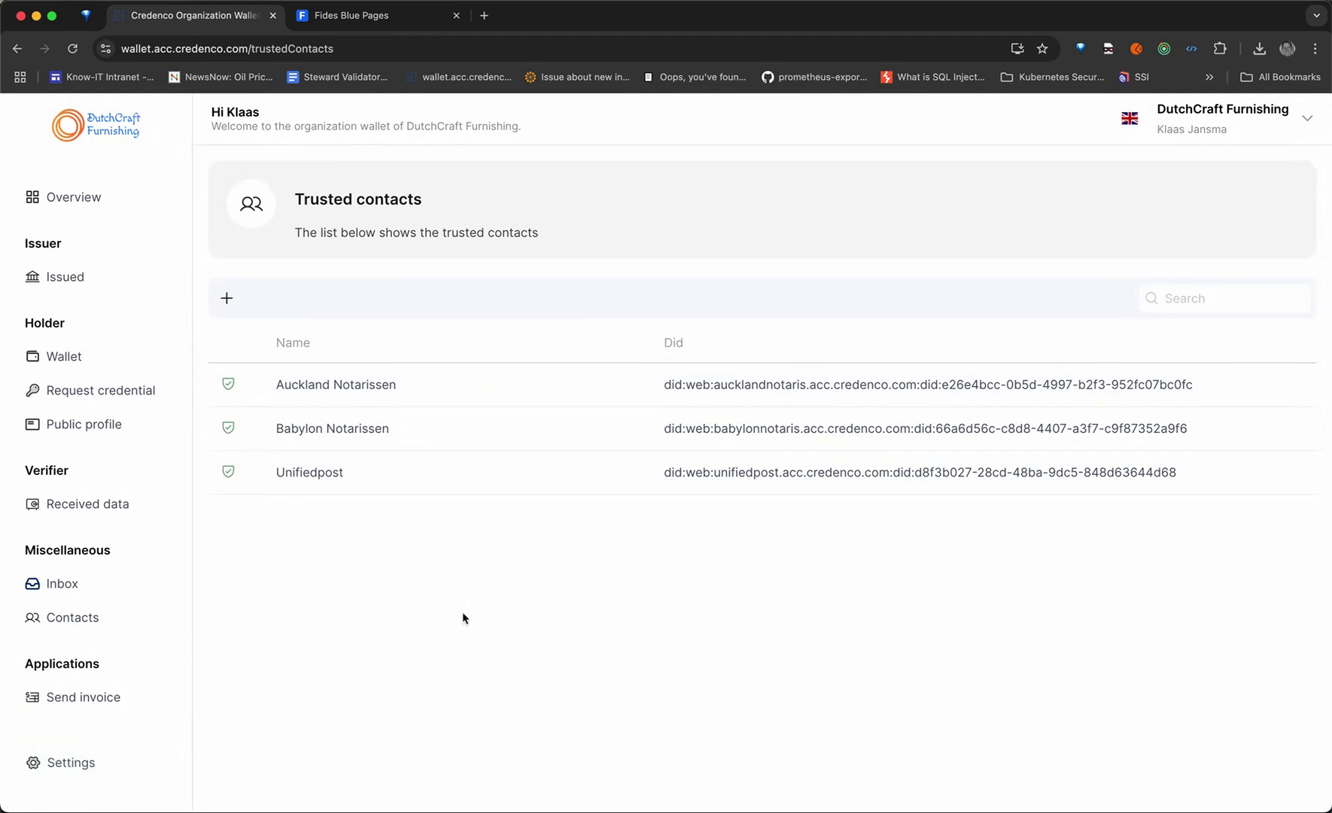
# Step: Start adding a trusted contact and search the organisations for "furn"
pyautogui.click(226, 301)
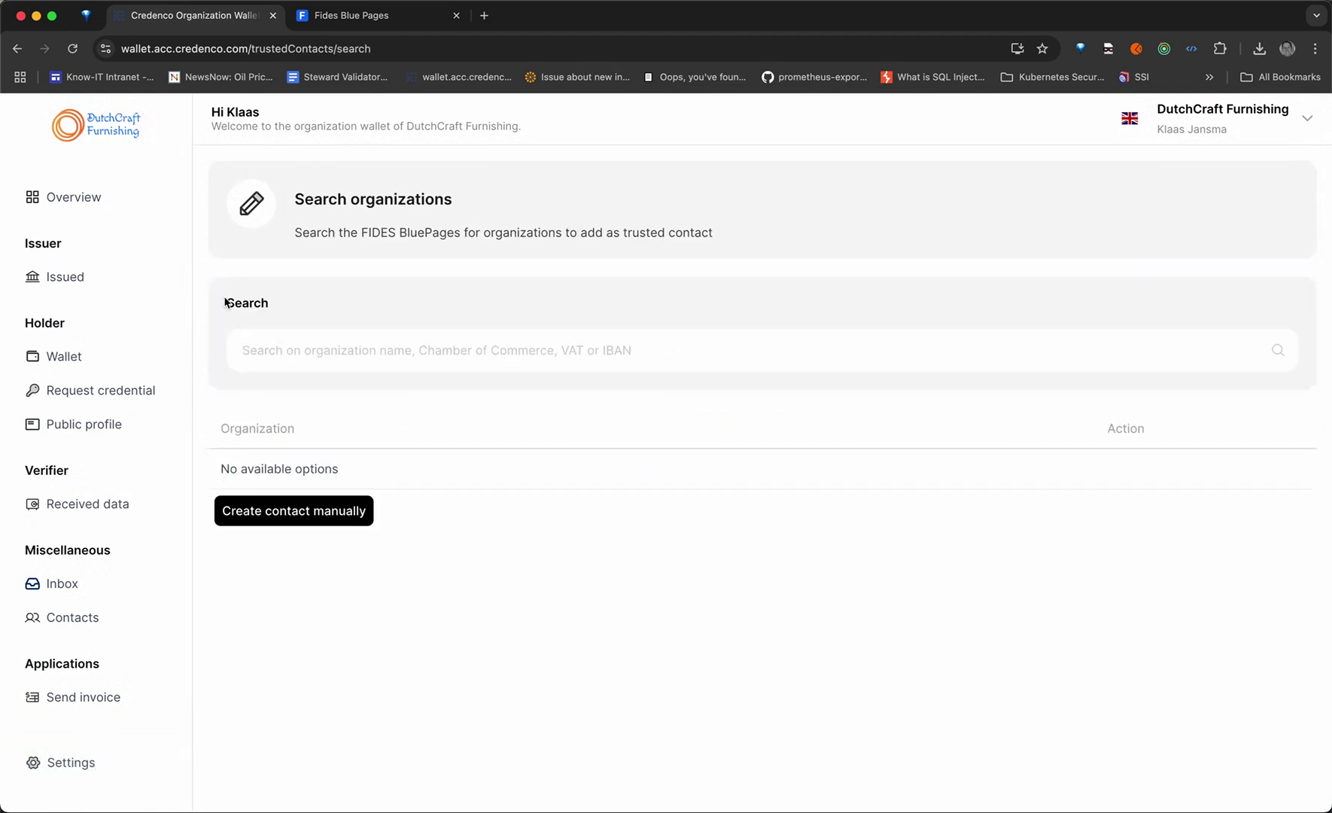
pyautogui.click(303, 352)
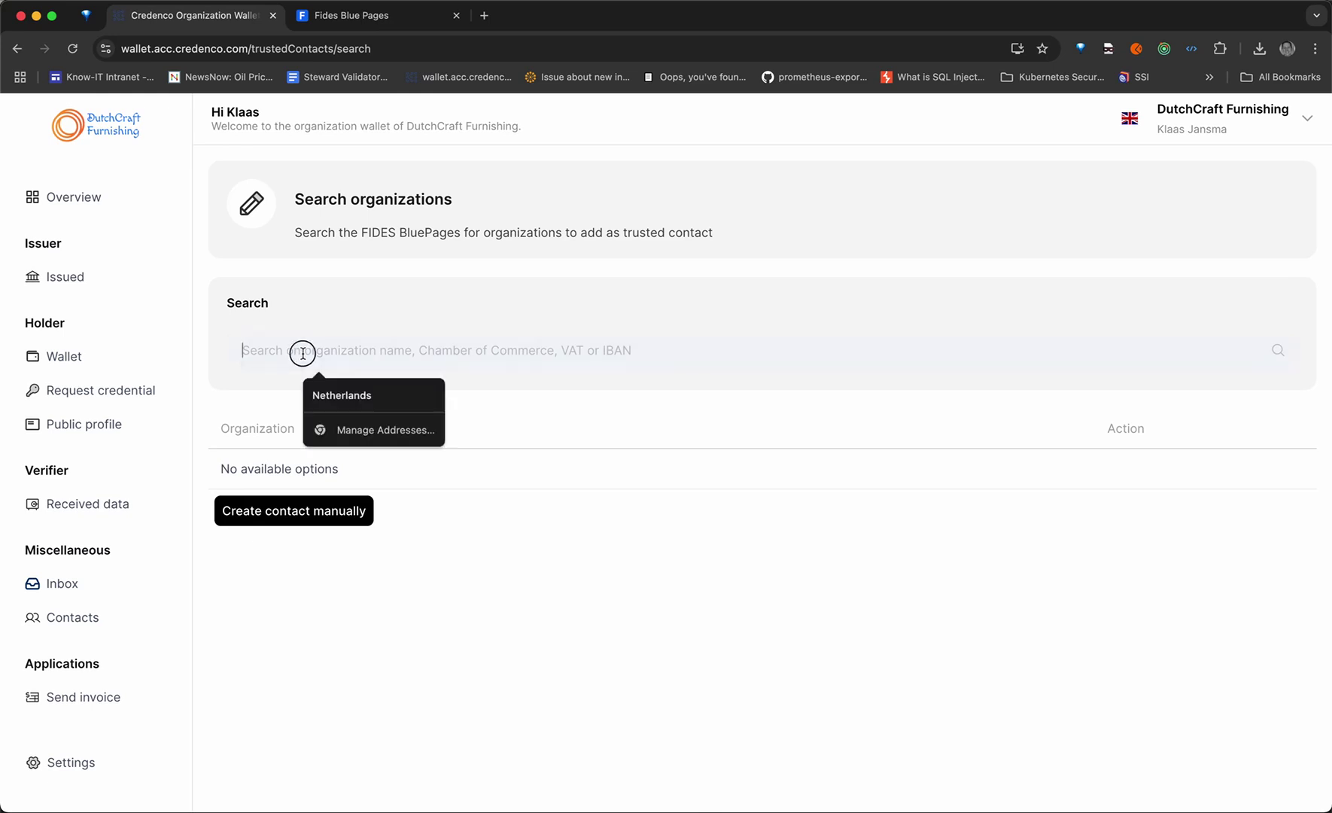
pyautogui.write('furnt')
pyautogui.press('BackSpace')
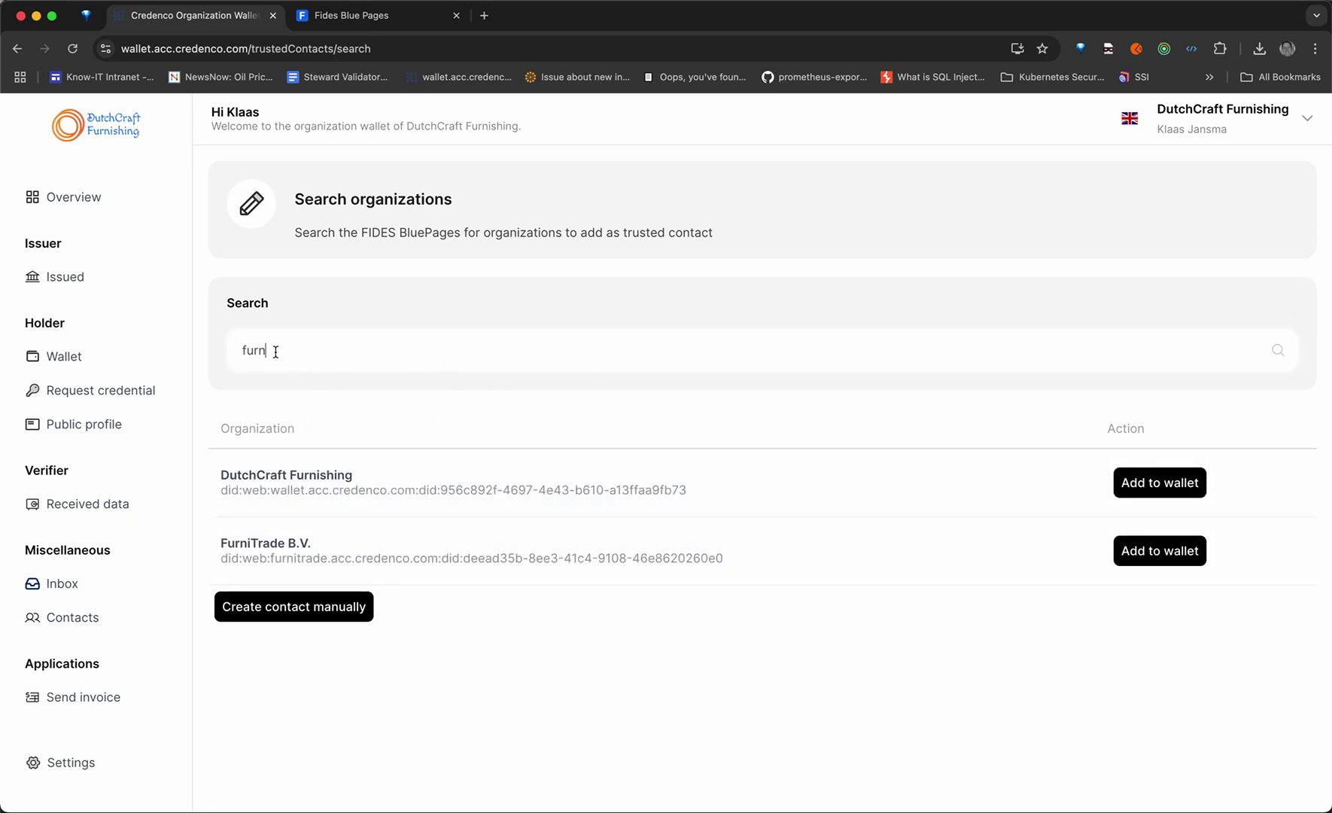
# Step: Copy the digits of FurniTrade's legal person identifier from its Blue Pages LPID and search the wallet's organisations with them
pyautogui.click(358, 21)
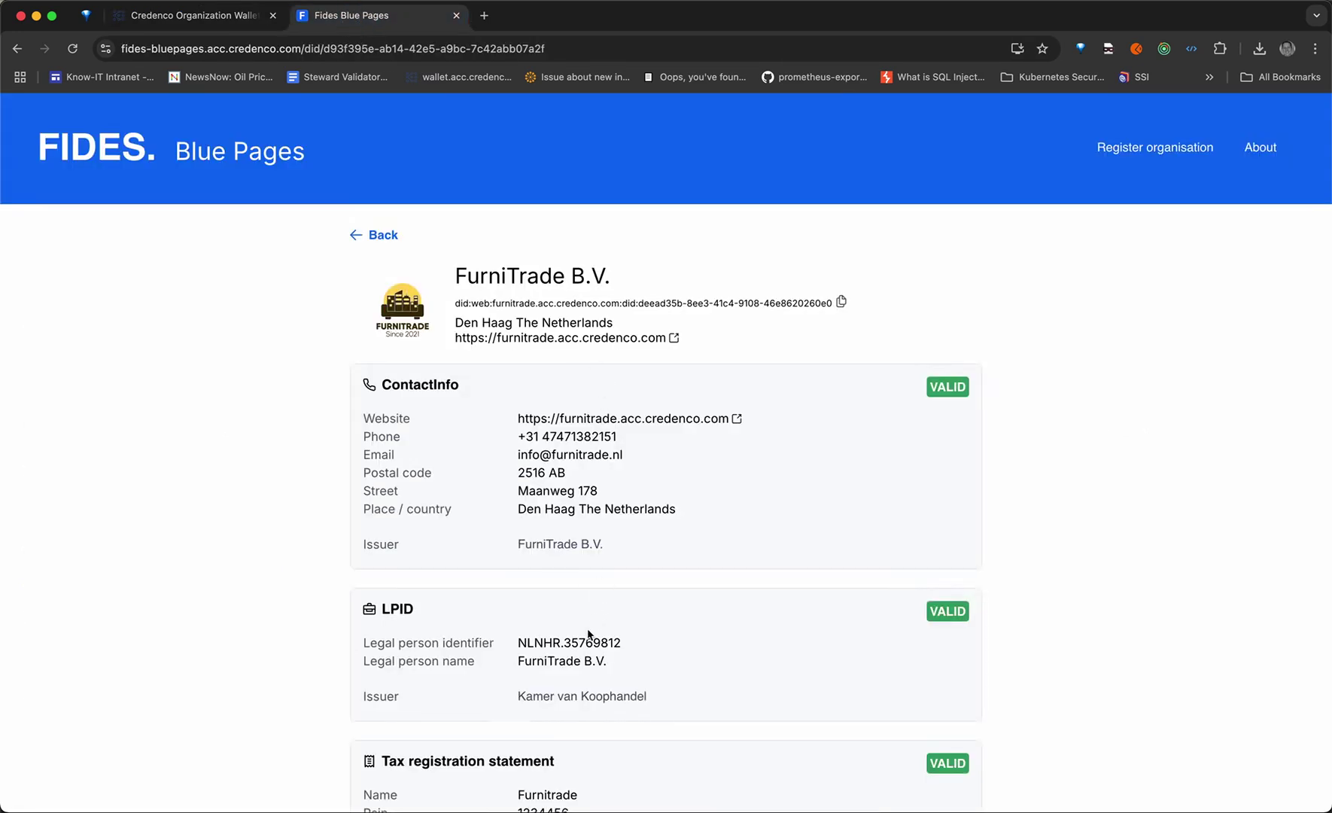
pyautogui.moveTo(621, 643); pyautogui.dragTo(565, 645)
pyautogui.press('super+c')
pyautogui.click(202, 21)
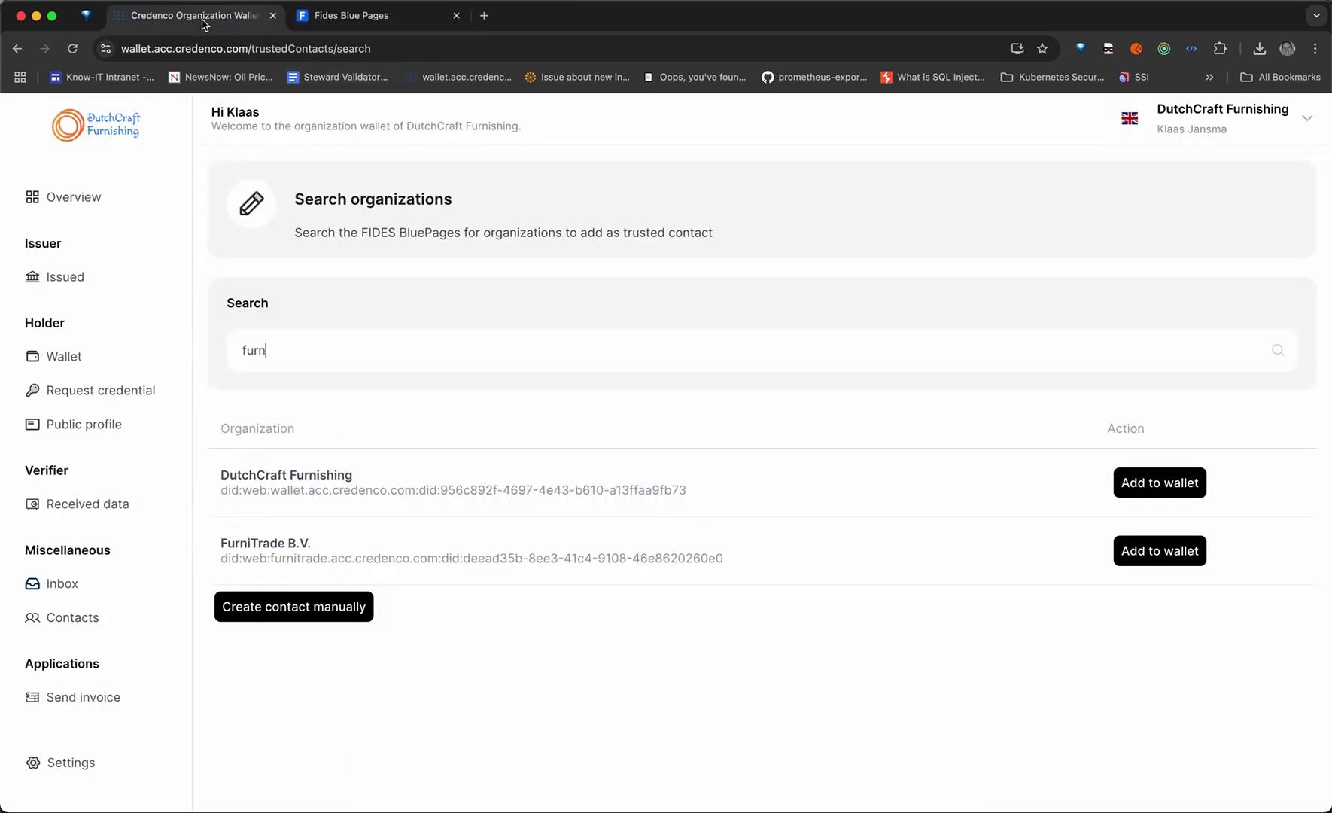
pyautogui.press('super+a')
pyautogui.press('BackSpace')
pyautogui.press('super+v')
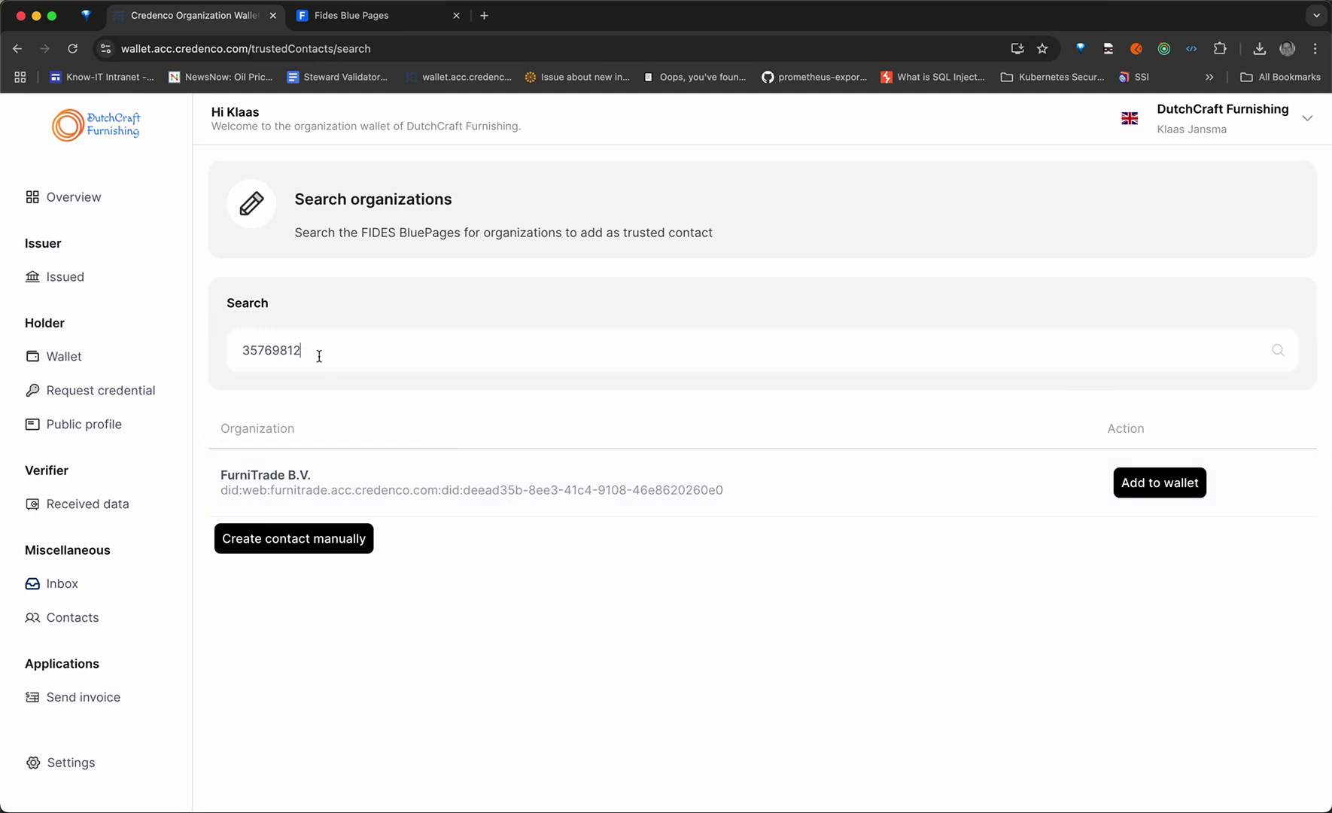
# Step: Clear the organisation search and open the form for sending an invoice to a trusted contact
pyautogui.press('BackSpace')
pyautogui.press('BackSpace')
pyautogui.press('BackSpace')
pyautogui.press('BackSpace')
pyautogui.press('BackSpace')
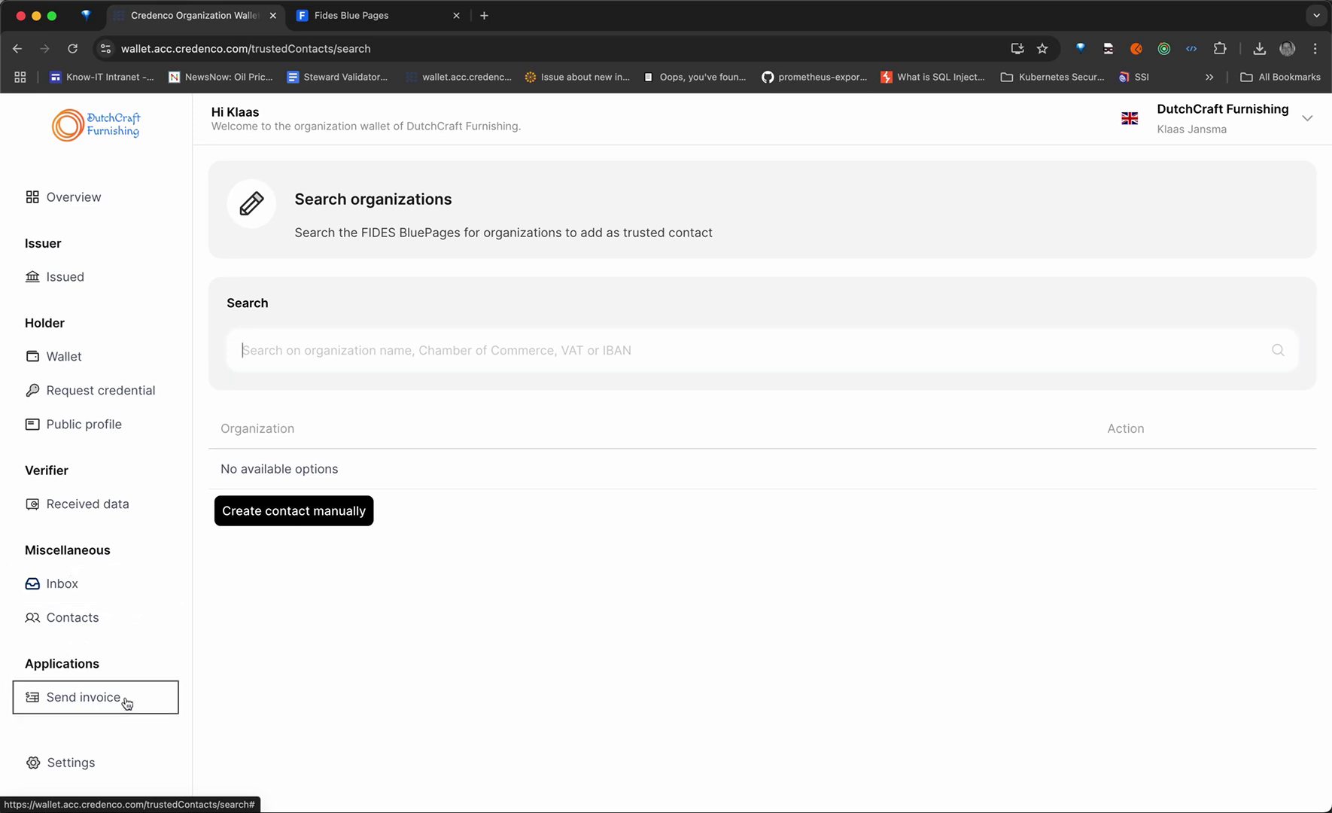
pyautogui.click(86, 698)
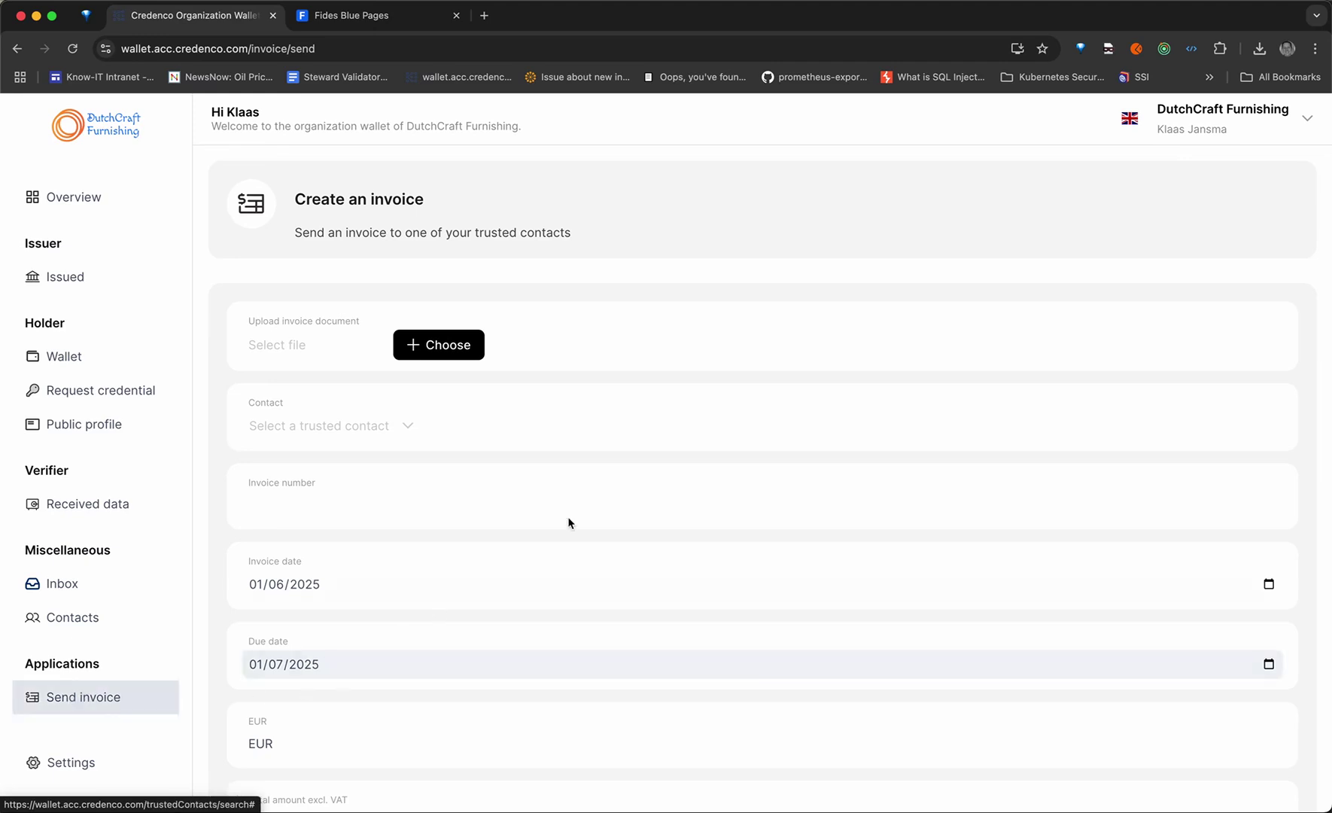
# Step: Upload furnitrade_invoice.xml as the invoice document and review the invoice fields filled from it
pyautogui.scroll(-2, 747, 325)
pyautogui.scroll(-4, 747, 325)
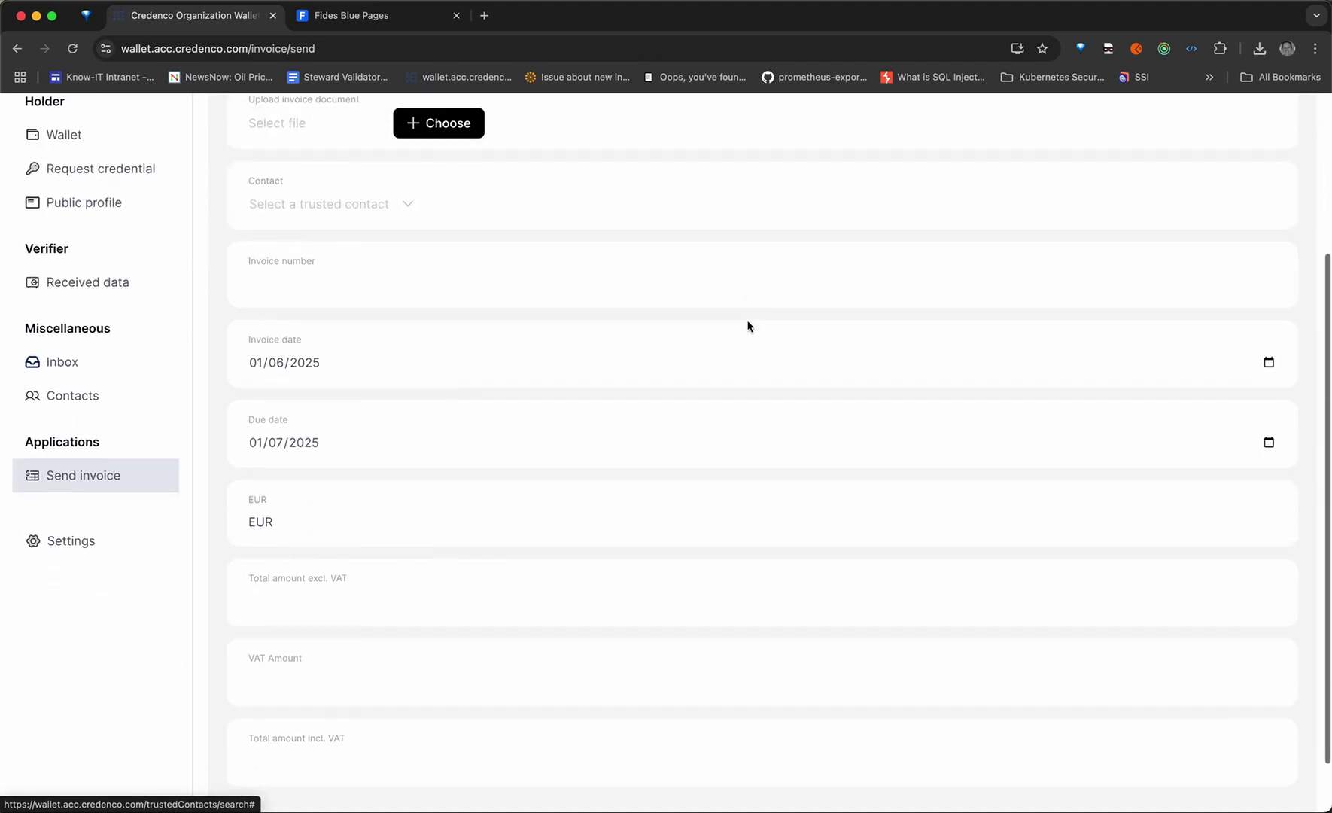
pyautogui.scroll(2, 747, 325)
pyautogui.scroll(2, 747, 325)
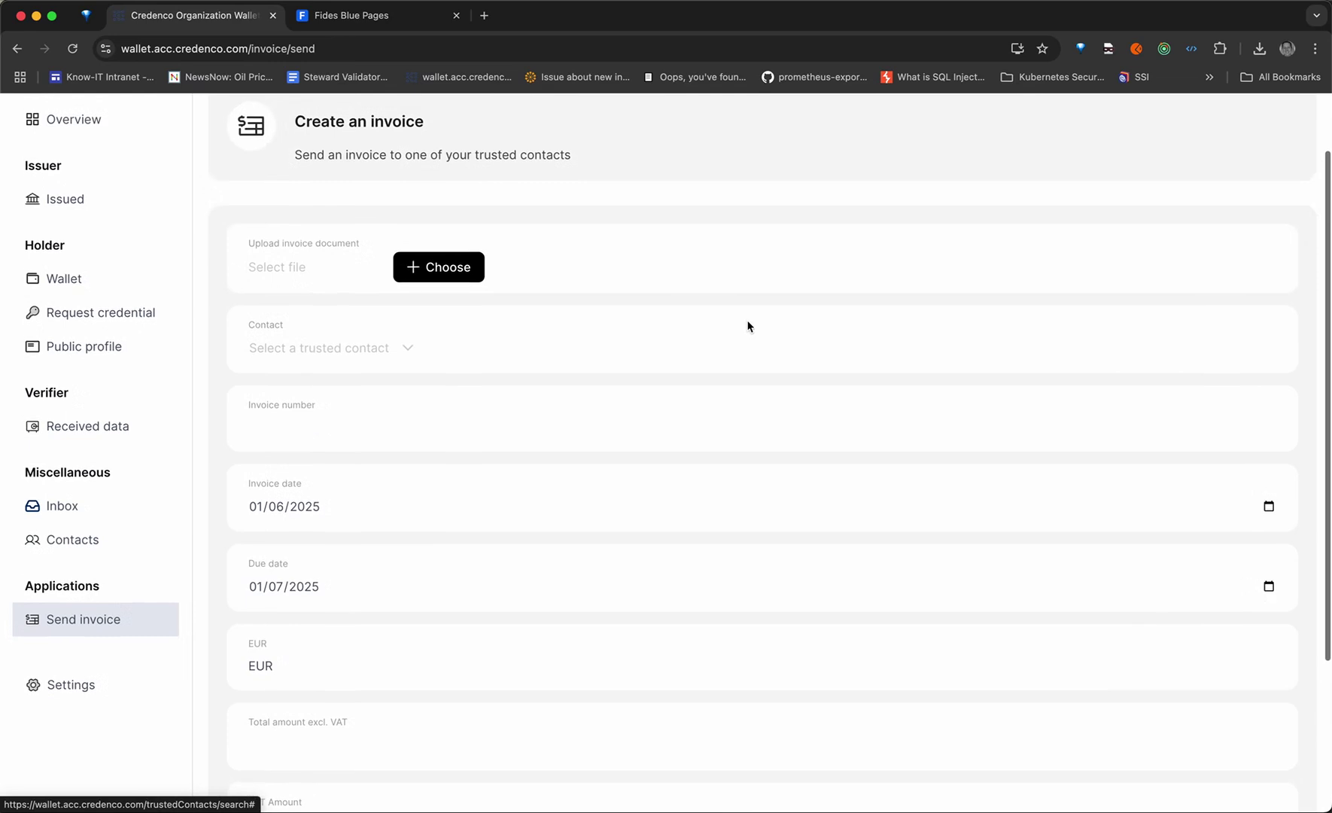
pyautogui.scroll(1, 711, 326)
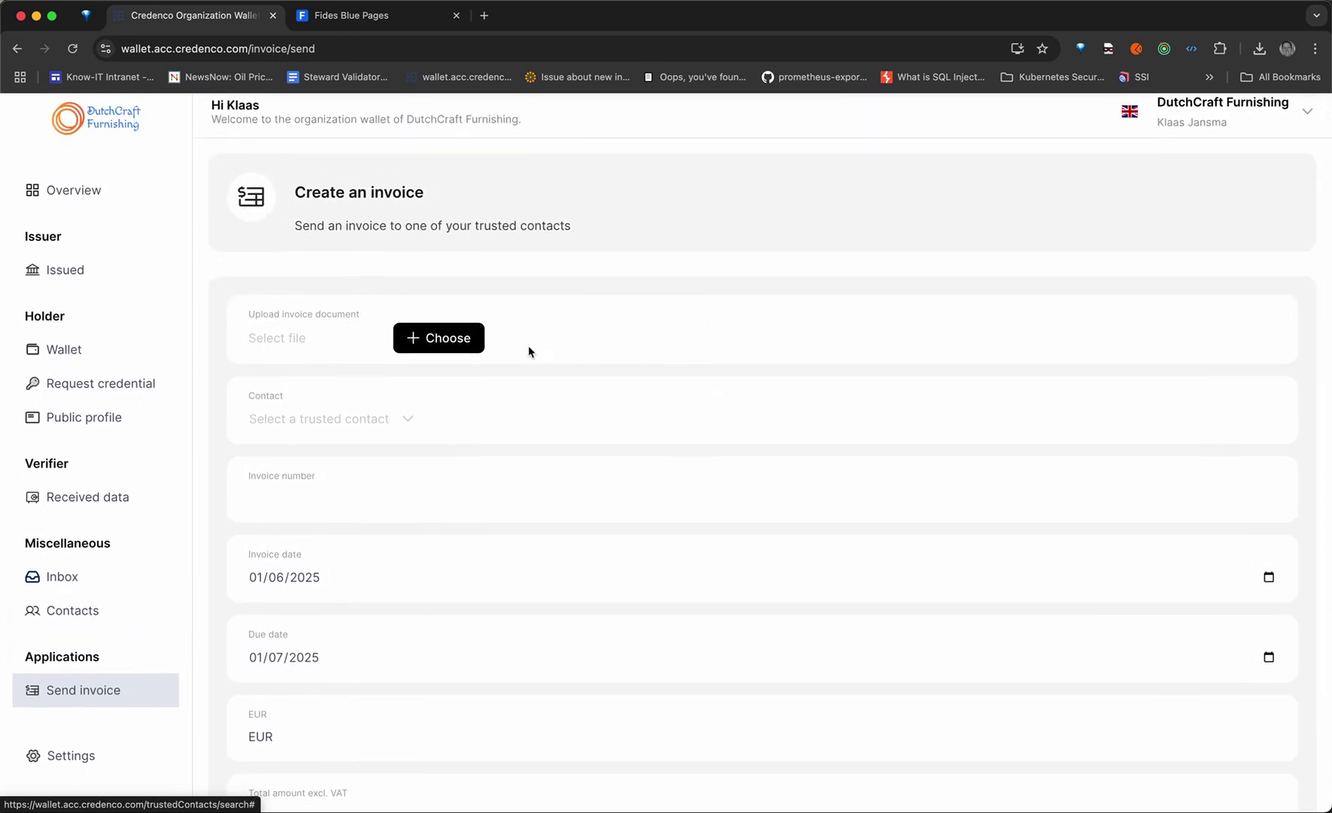
pyautogui.click(429, 340)
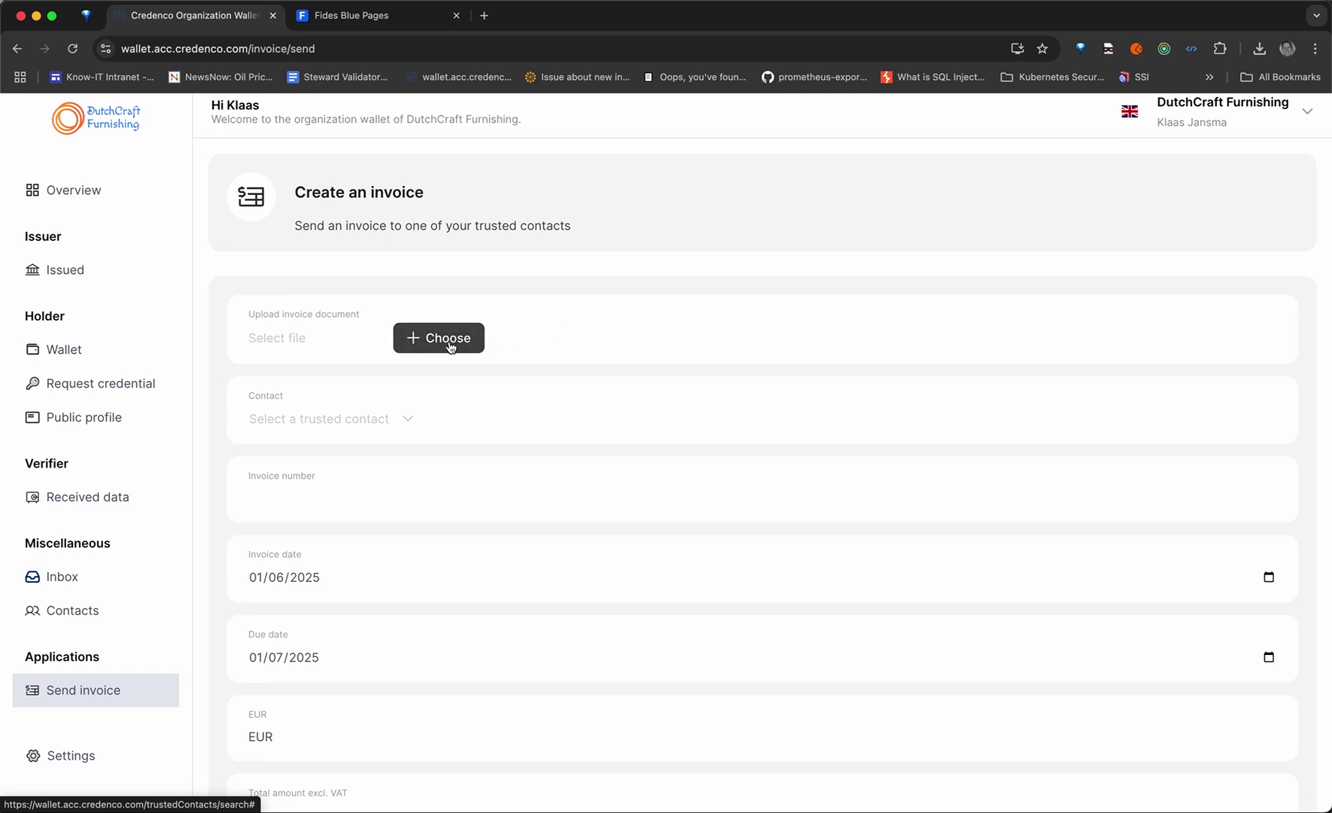
pyautogui.click(447, 340)
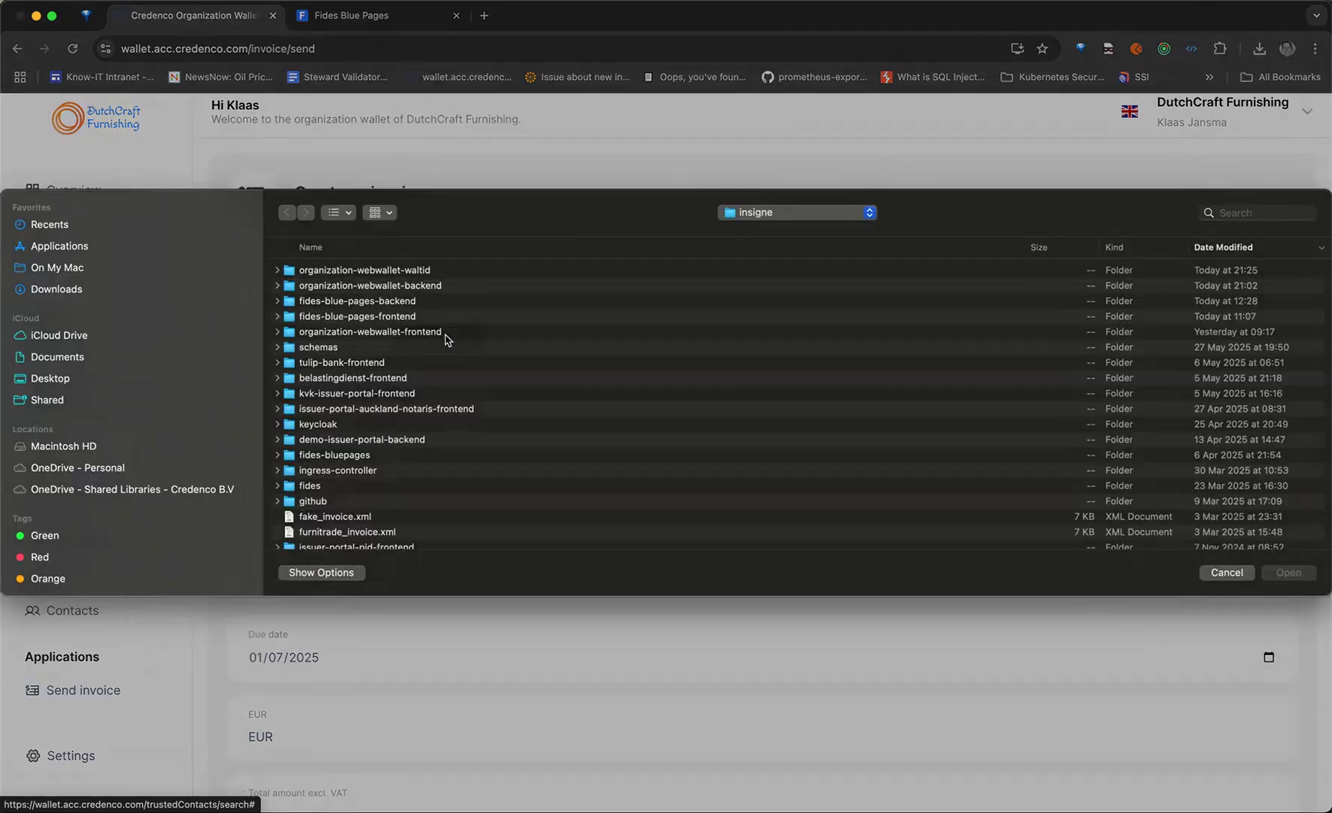
pyautogui.scroll(-3, 420, 504)
pyautogui.doubleClick(357, 467)
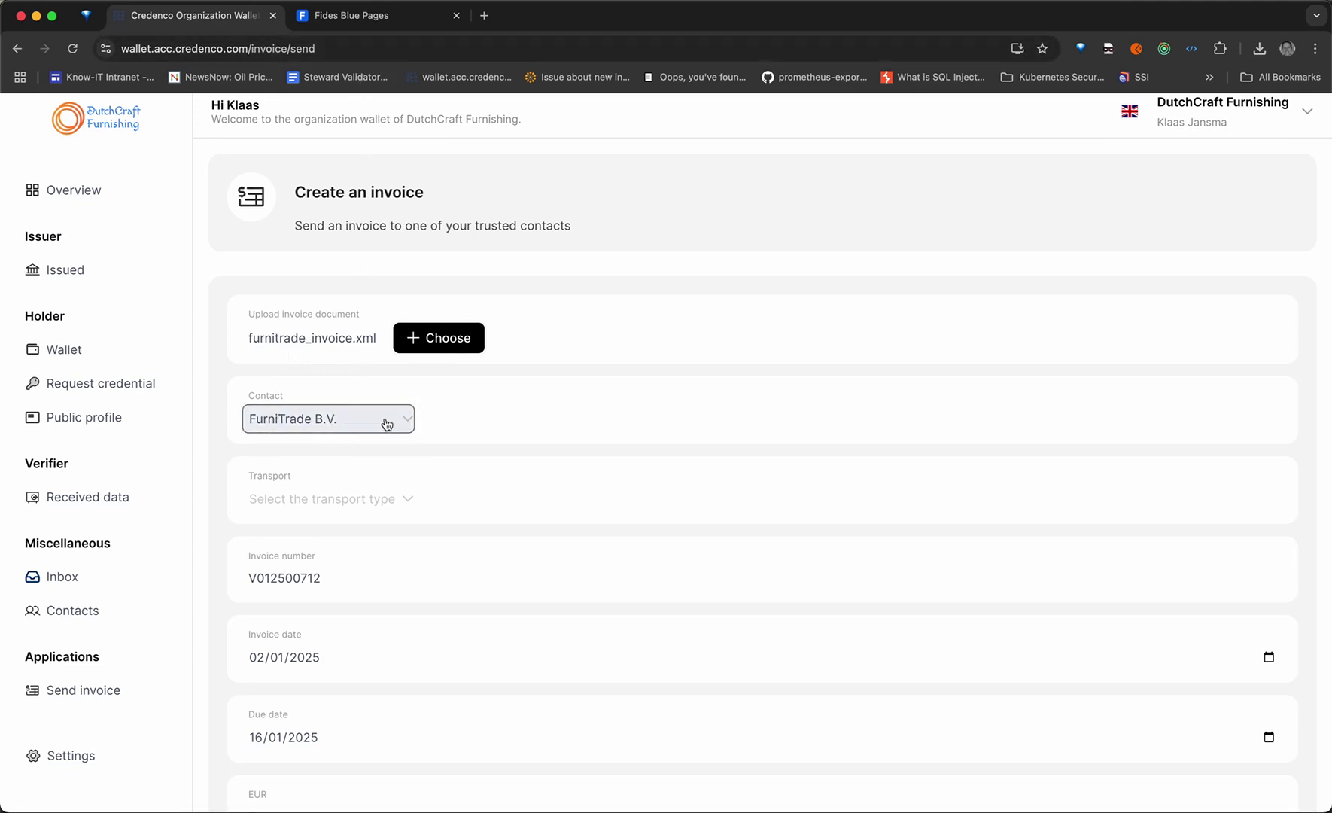
pyautogui.scroll(-1, 429, 562)
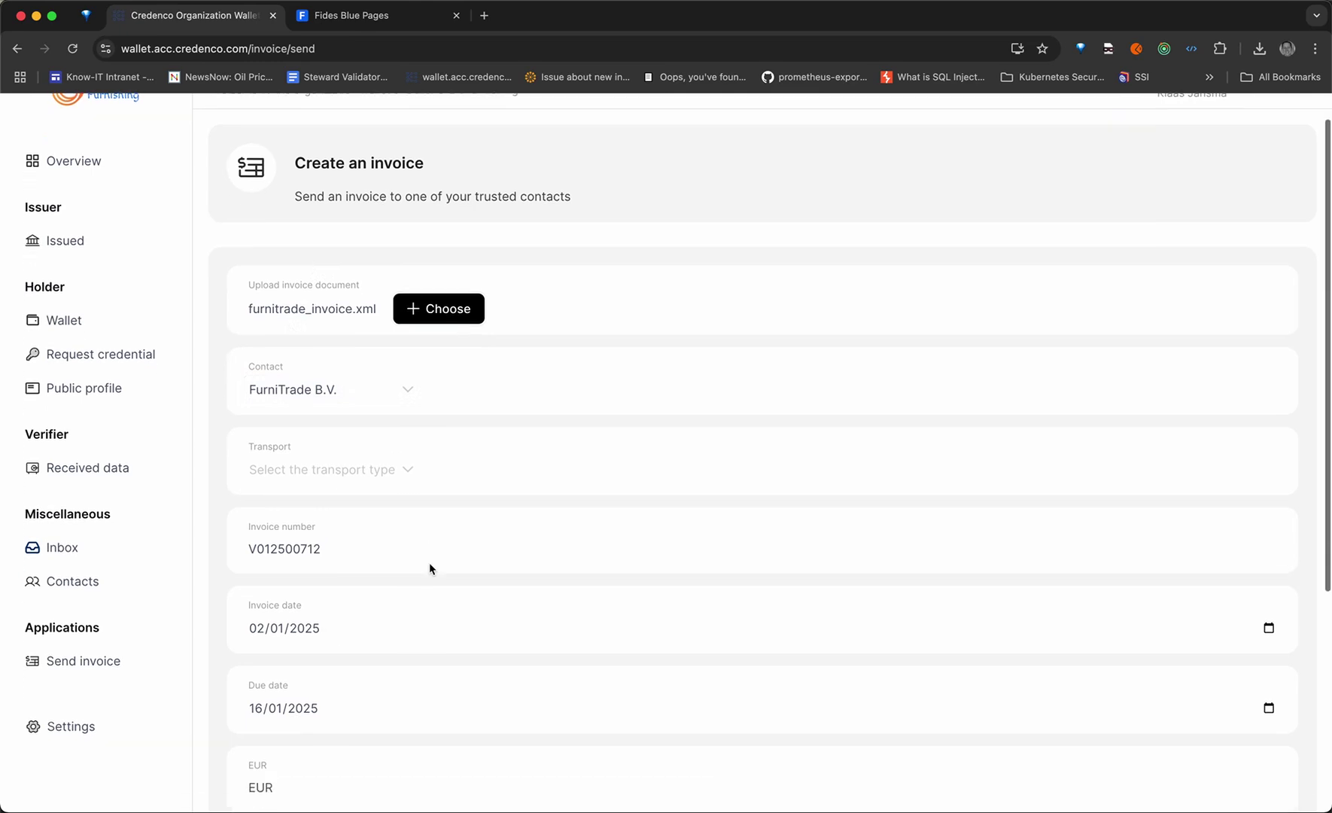
pyautogui.scroll(-3, 466, 469)
pyautogui.scroll(3, 487, 321)
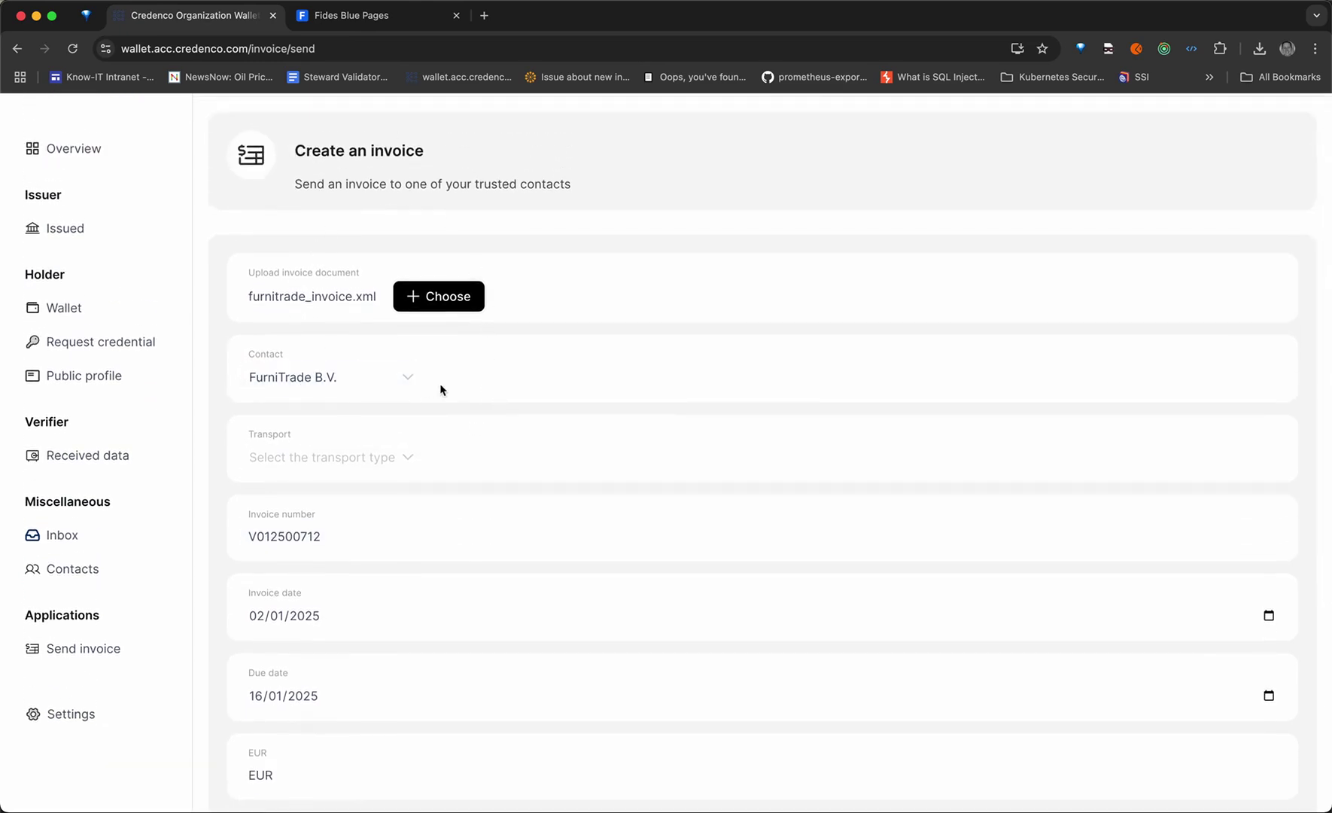
pyautogui.scroll(-1, 441, 389)
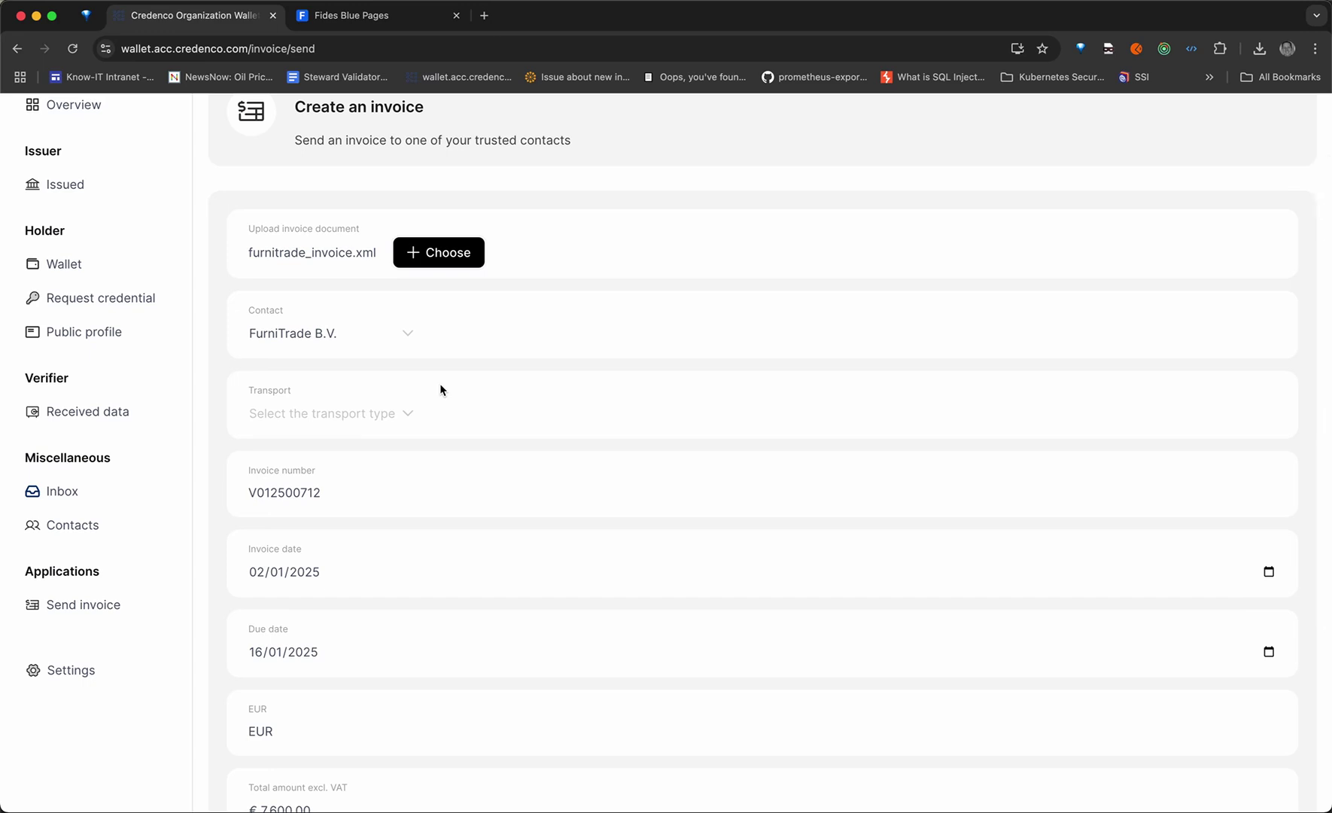
# Step: Switch to FurniTrade's Blue Pages entry and examine the transport types and supported document types in its E-invoicing service
pyautogui.click(374, 16)
pyautogui.scroll(-3, 597, 350)
pyautogui.scroll(-13, 595, 343)
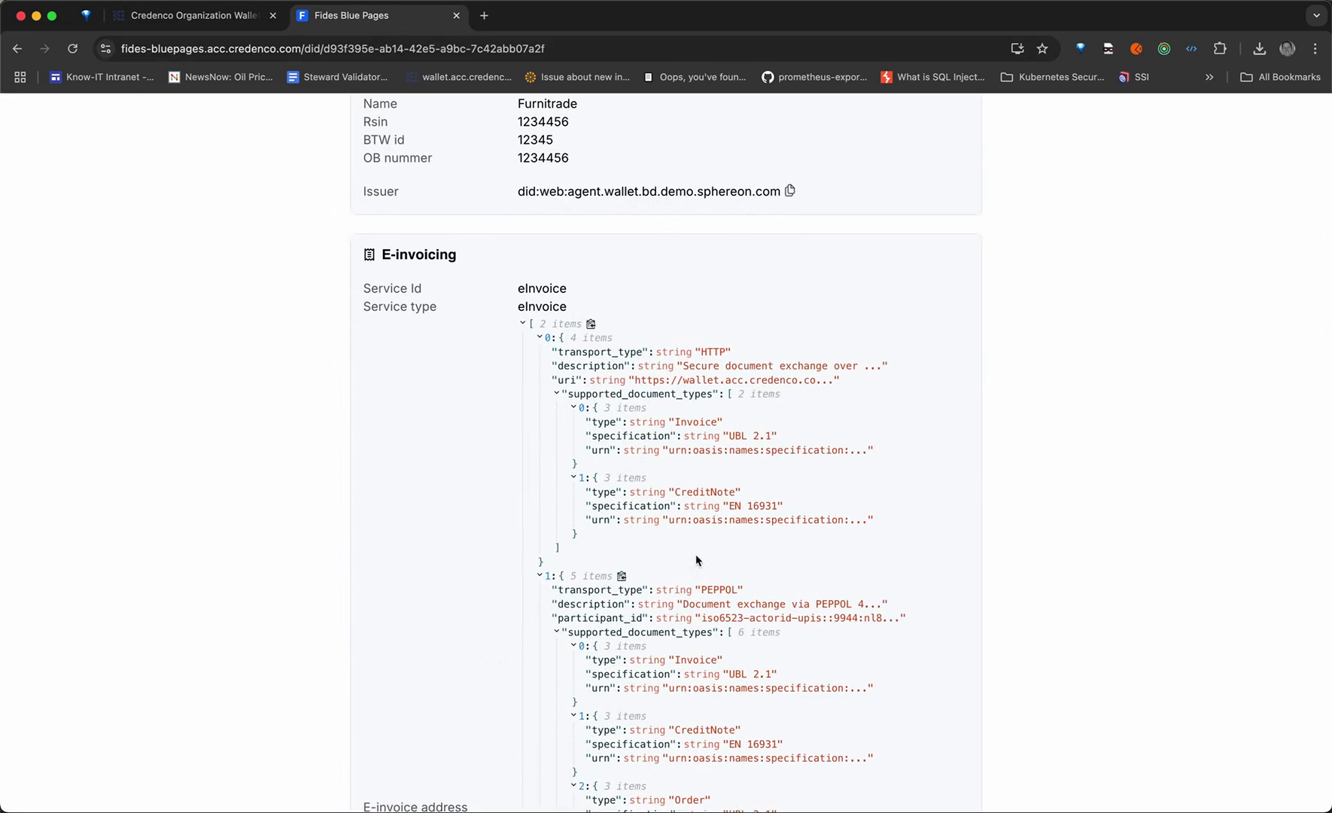
pyautogui.scroll(-2, 701, 544)
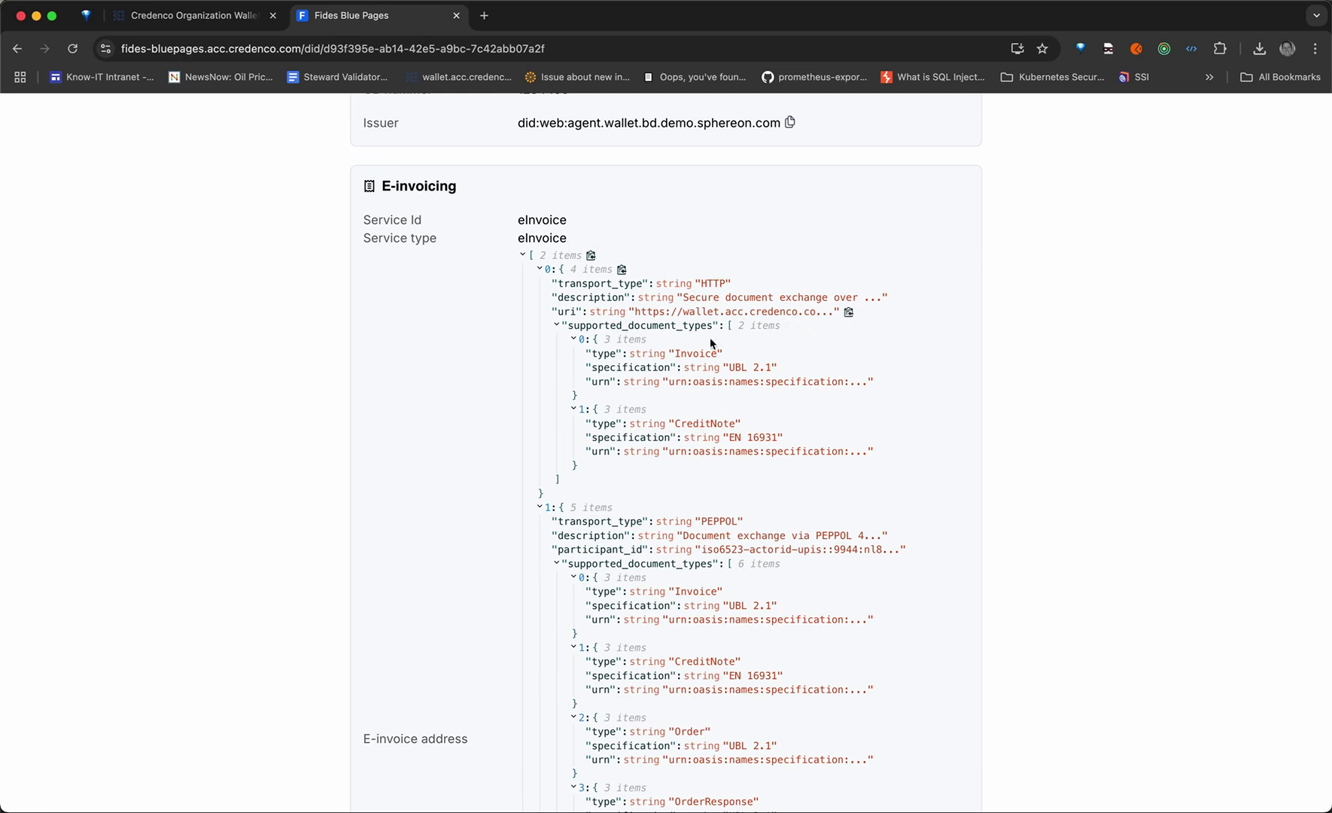
pyautogui.scroll(-1, 674, 391)
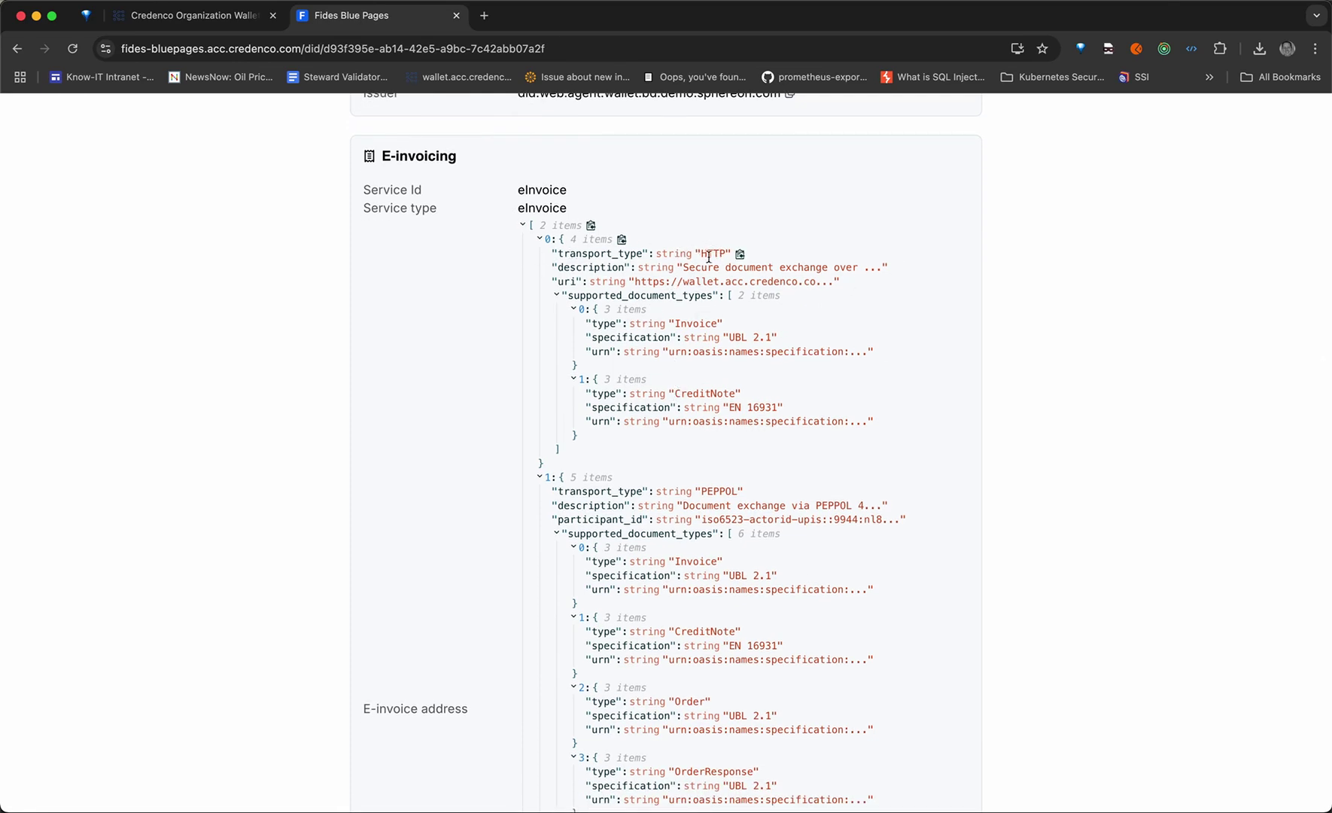
pyautogui.scroll(-1, 711, 252)
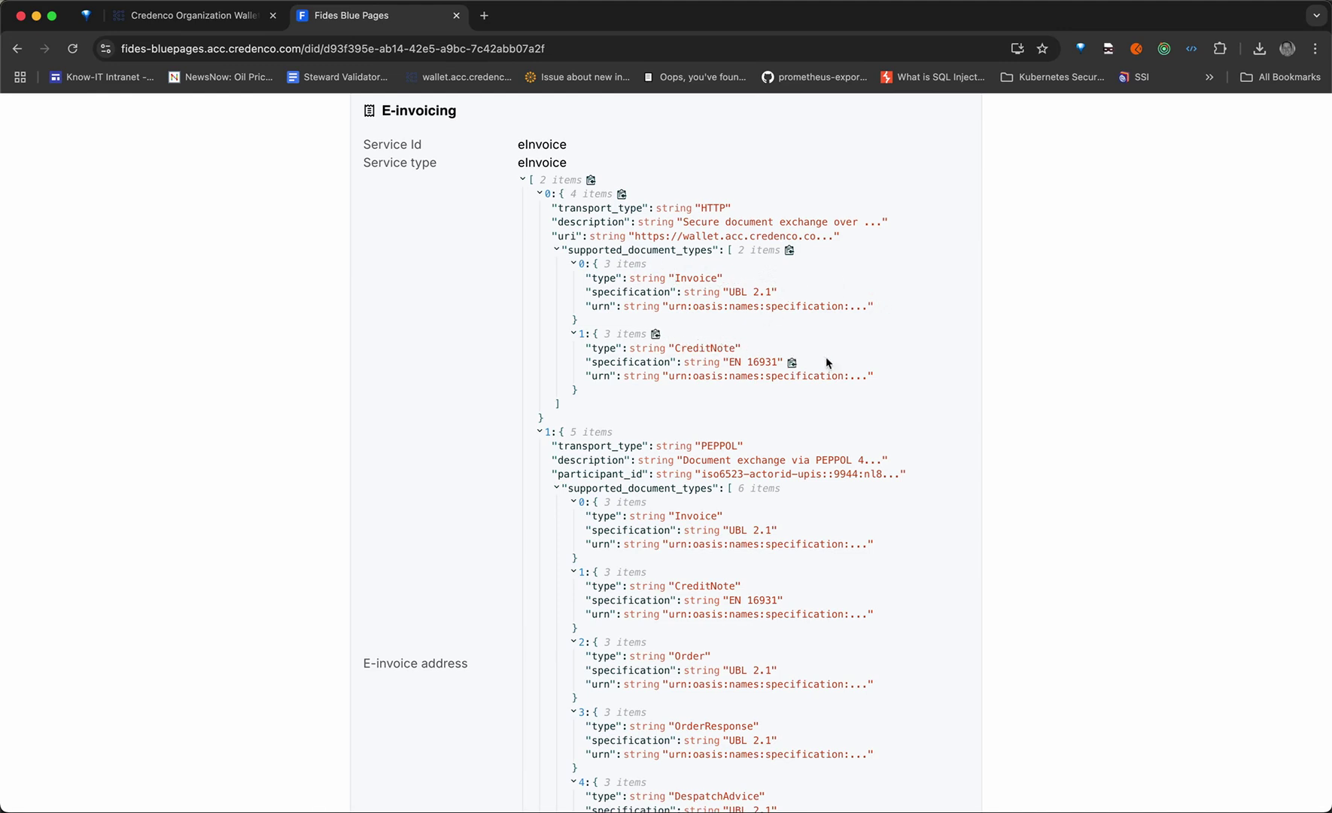
pyautogui.scroll(-2, 764, 358)
pyautogui.scroll(-5, 764, 358)
pyautogui.scroll(-1, 728, 369)
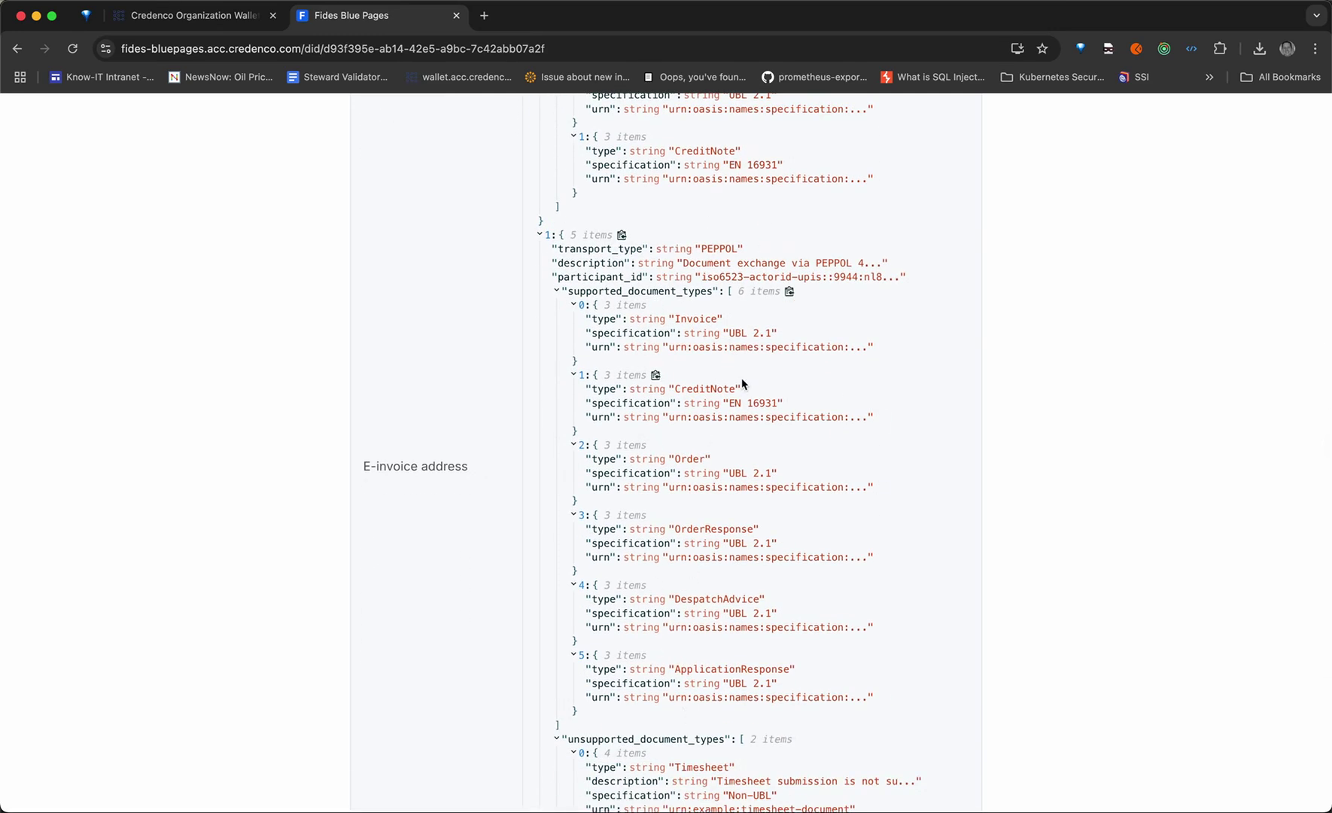
pyautogui.scroll(15, 742, 384)
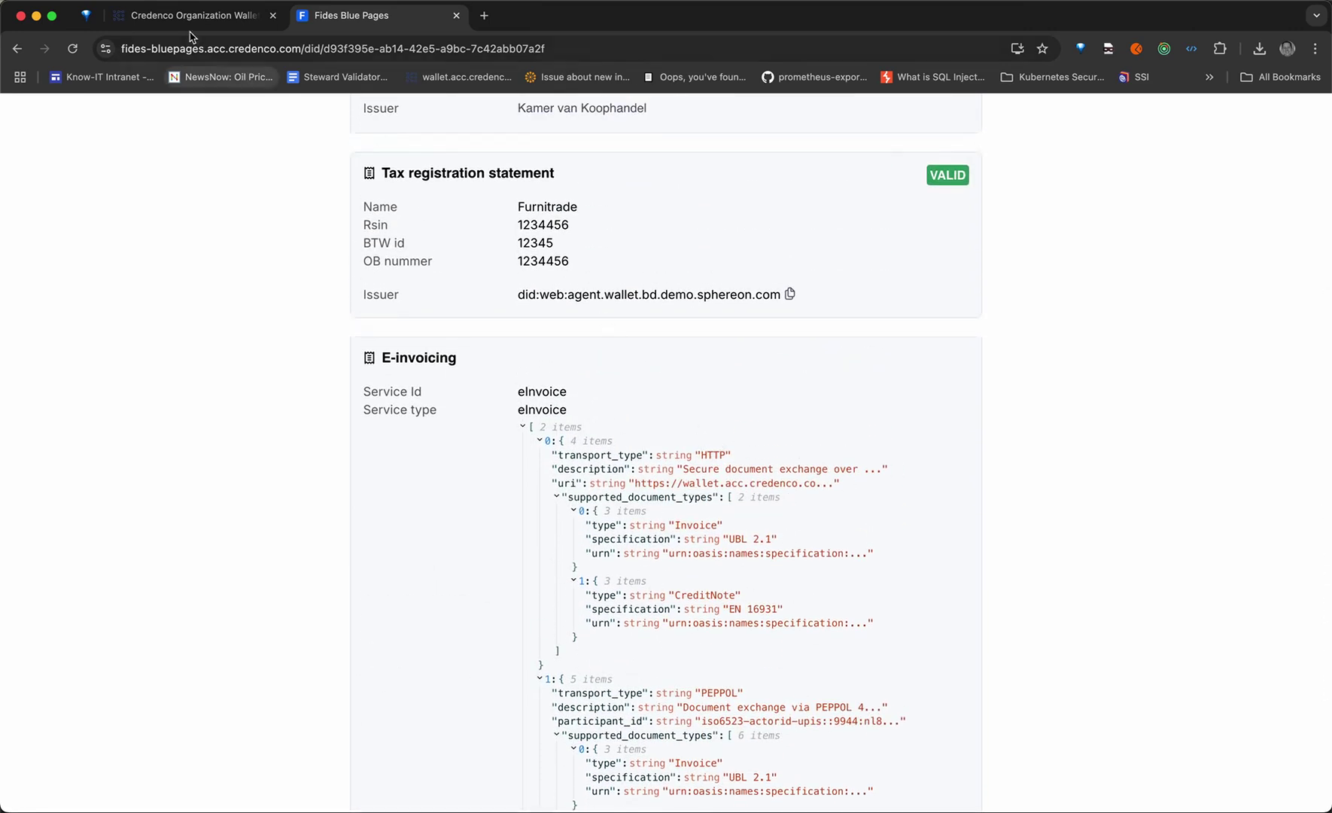
# Step: Return to the invoice form in the wallet and set the transport type to HTTP
pyautogui.click(171, 16)
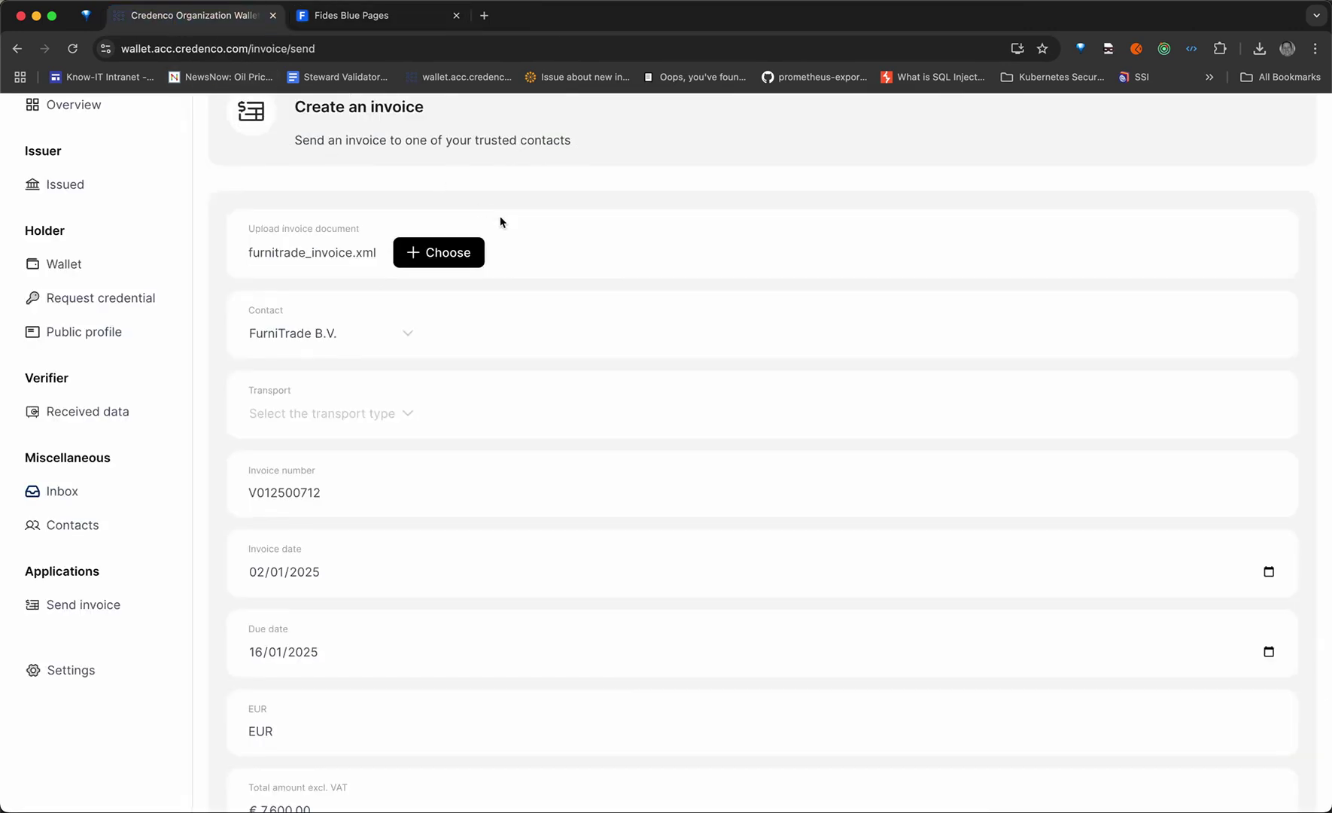
pyautogui.click(376, 419)
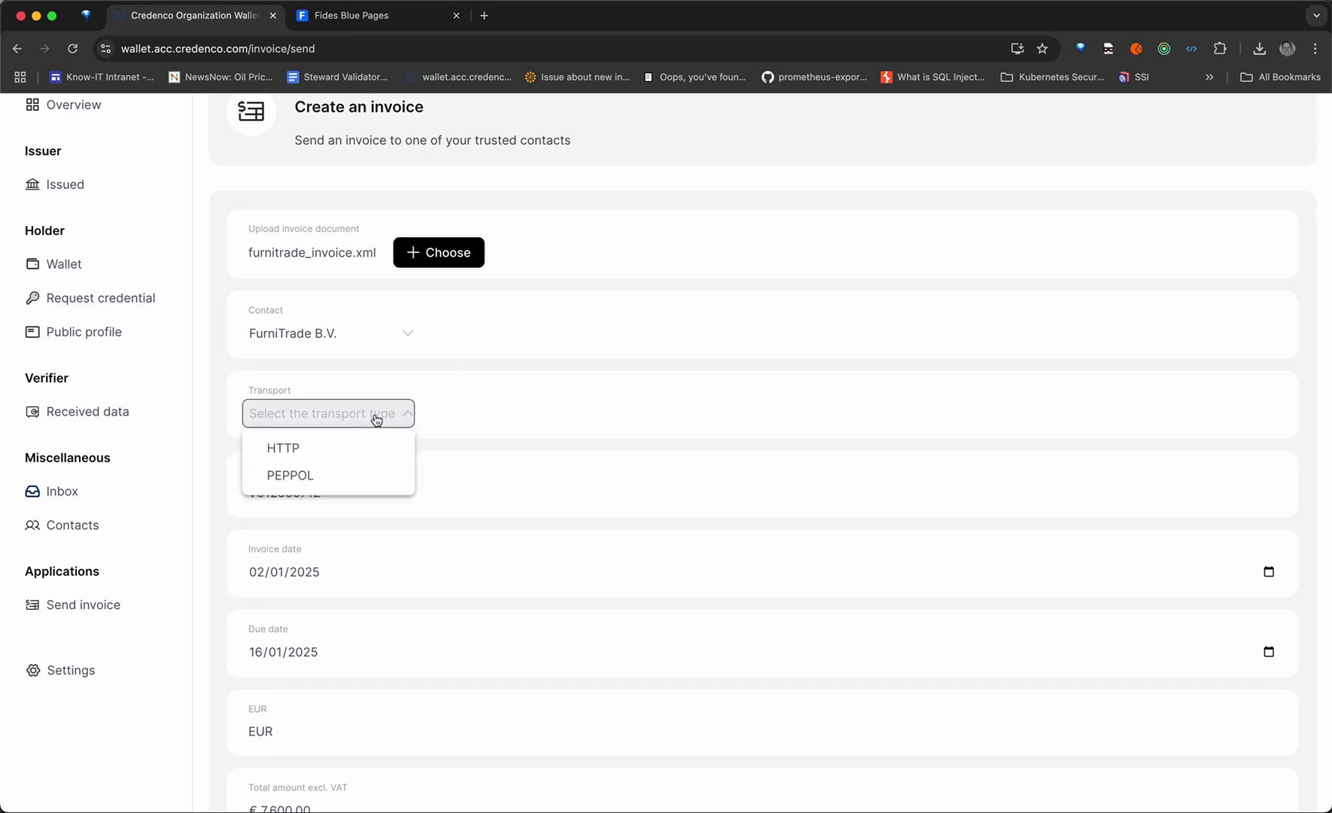
pyautogui.click(291, 450)
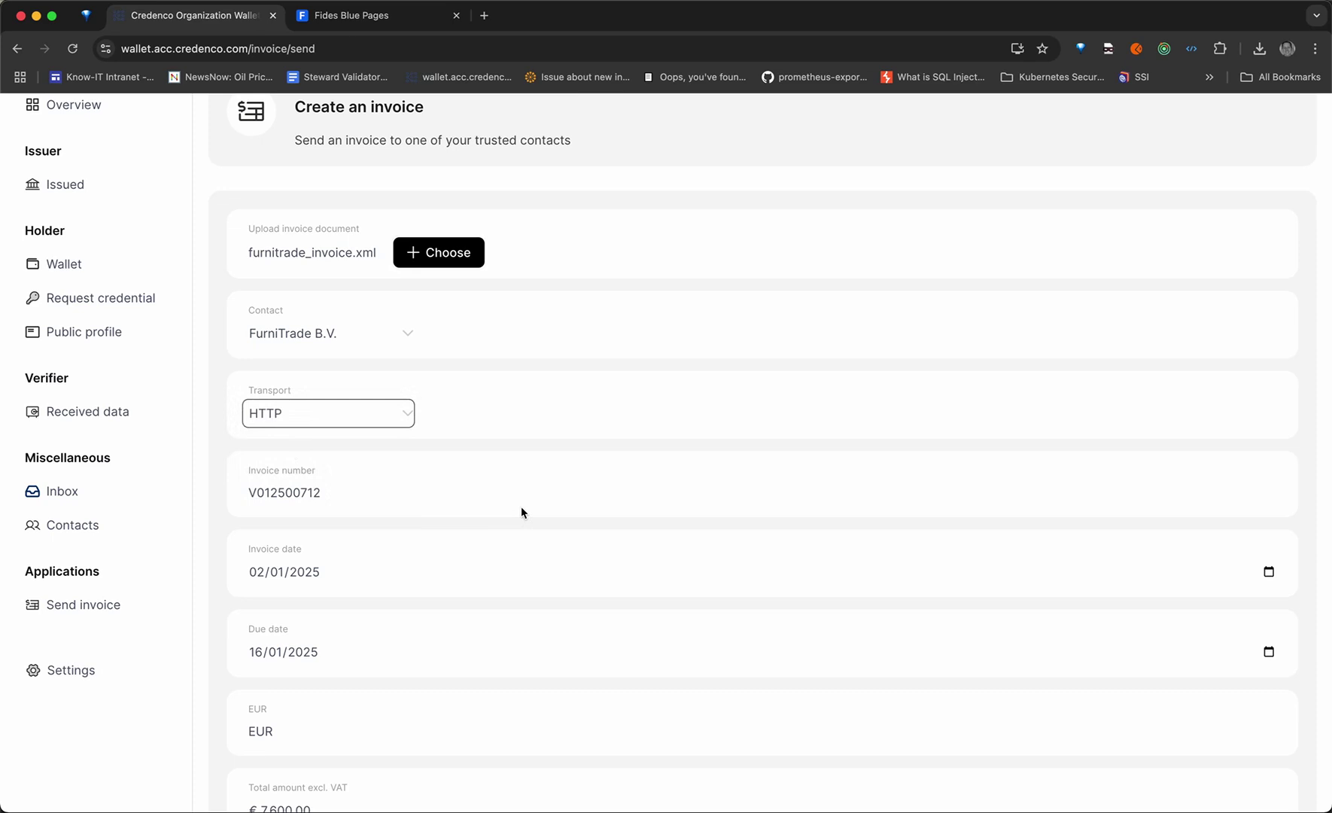
# Step: Check the invoice dates and amounts, and send the invoice to FurniTrade B.V
pyautogui.scroll(-2, 521, 512)
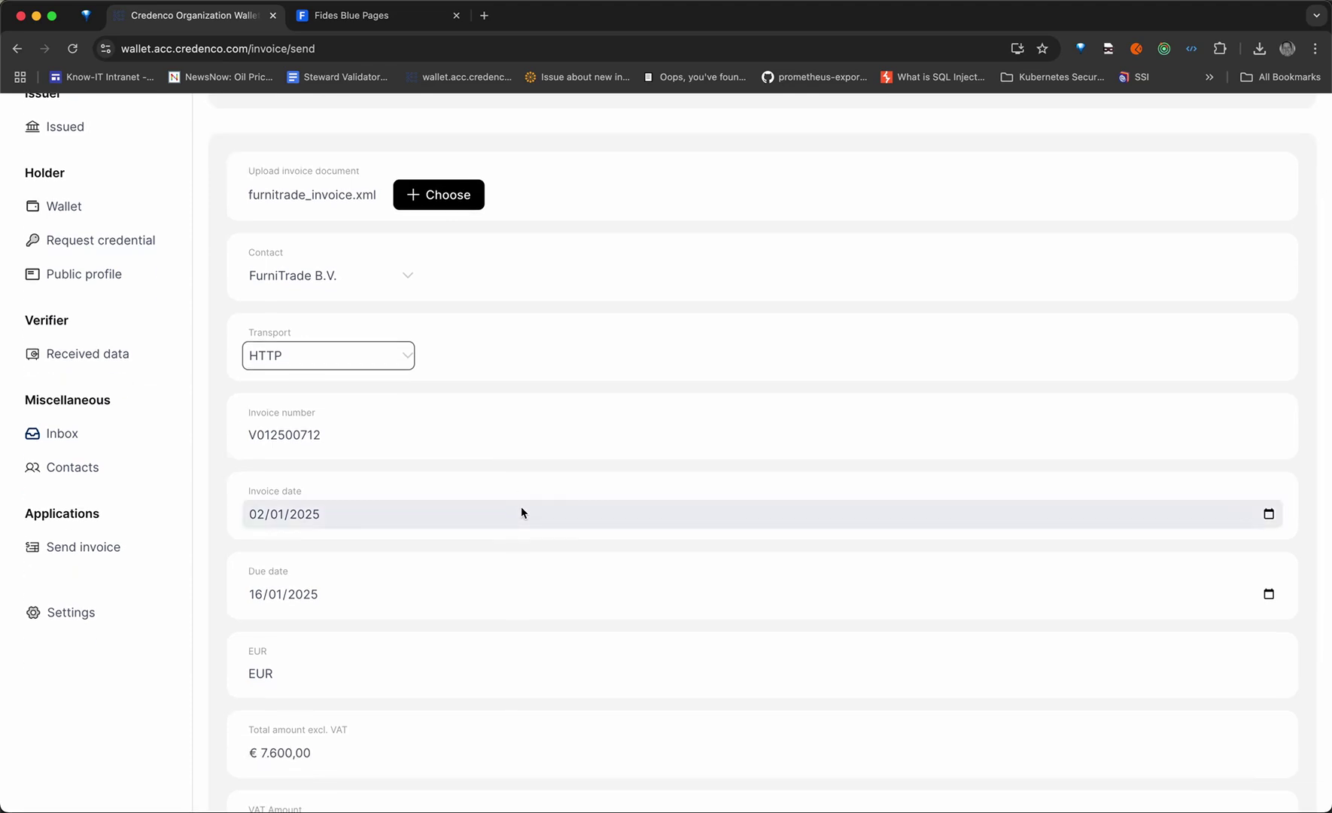
pyautogui.scroll(-1, 521, 512)
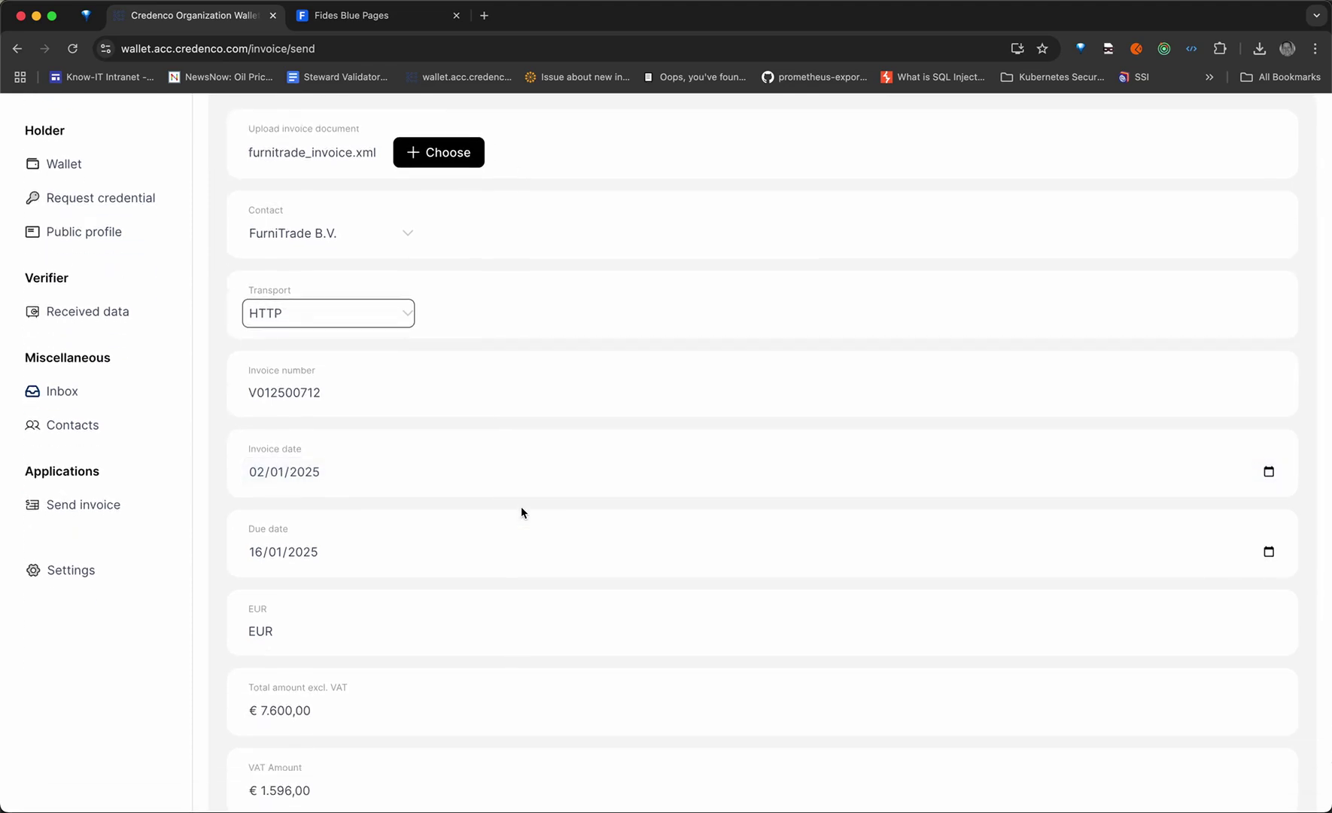
pyautogui.scroll(-3, 507, 418)
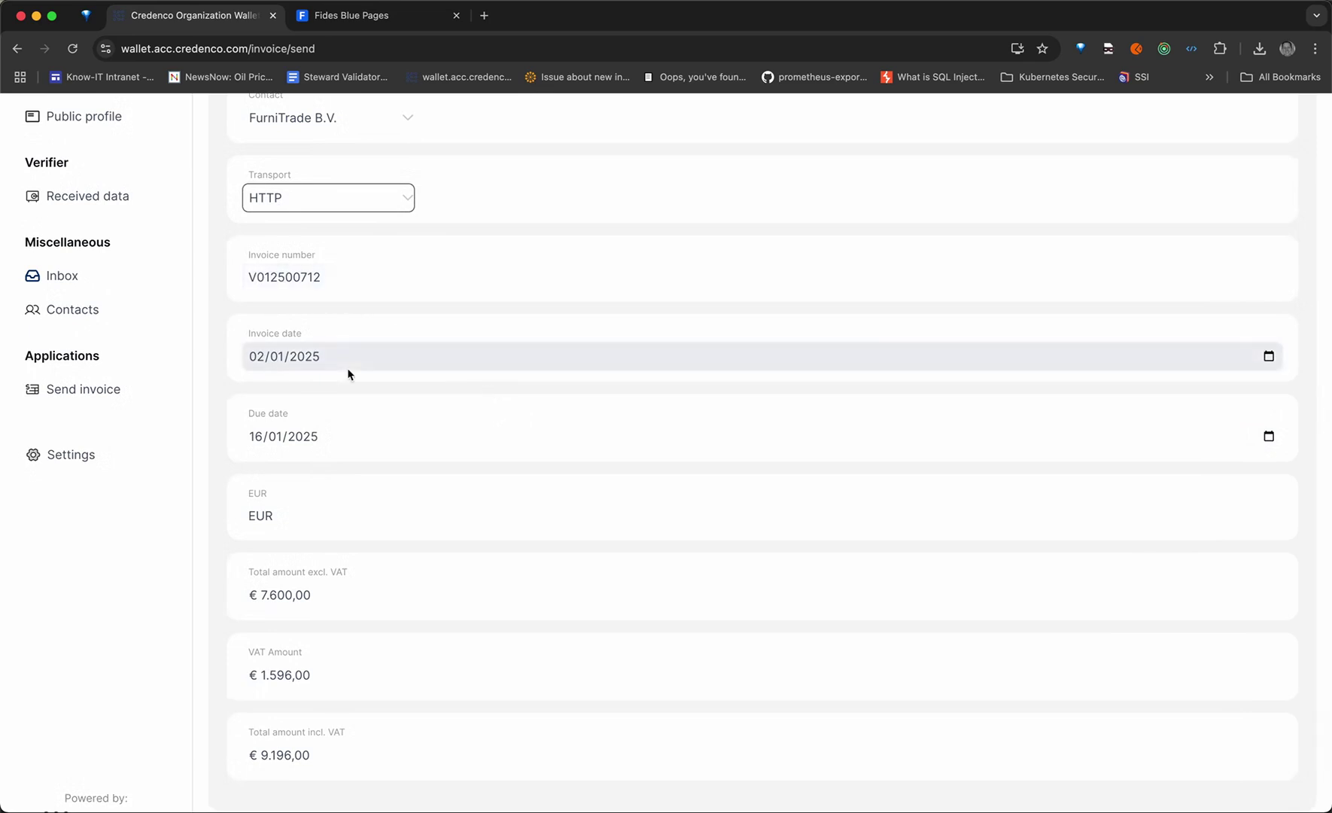
pyautogui.scroll(-2, 346, 368)
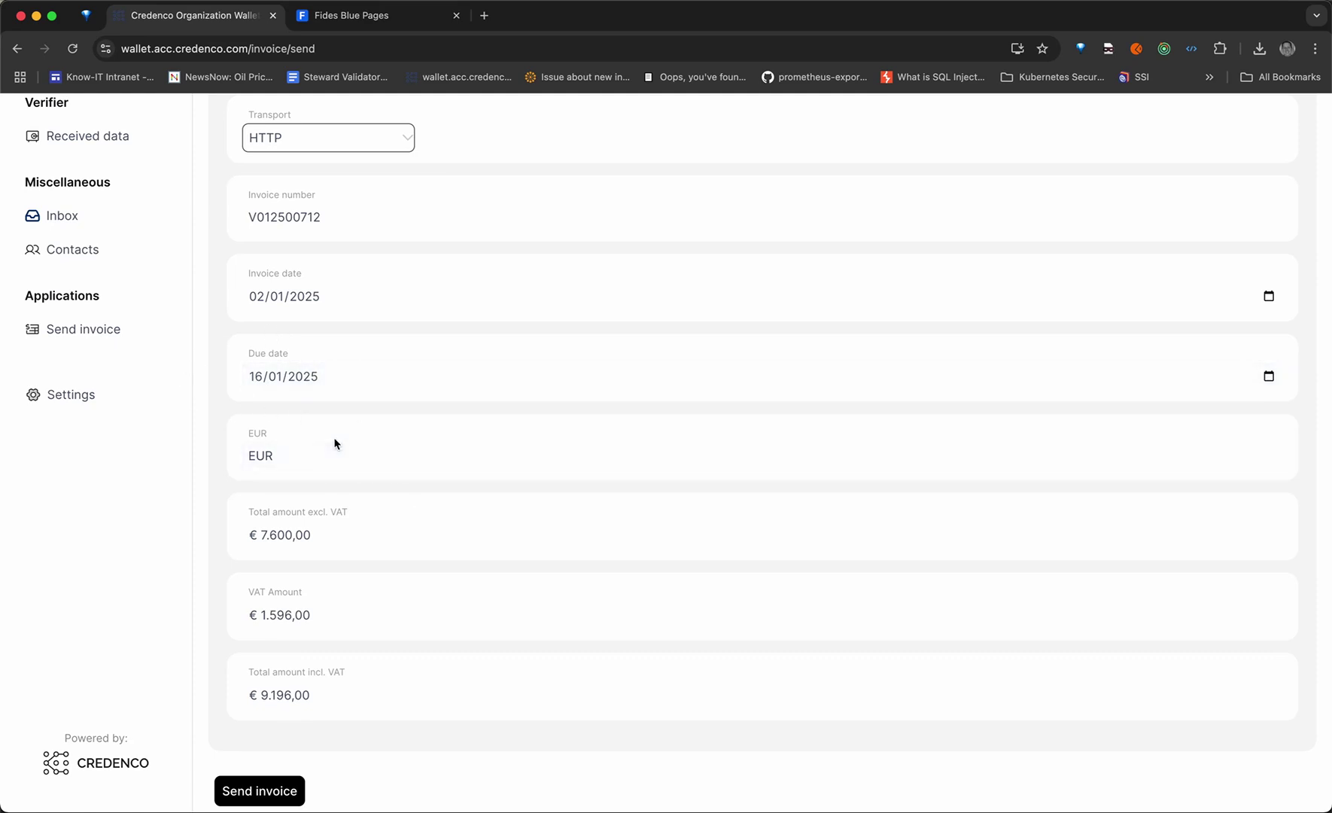
pyautogui.click(467, 524)
pyautogui.click(500, 604)
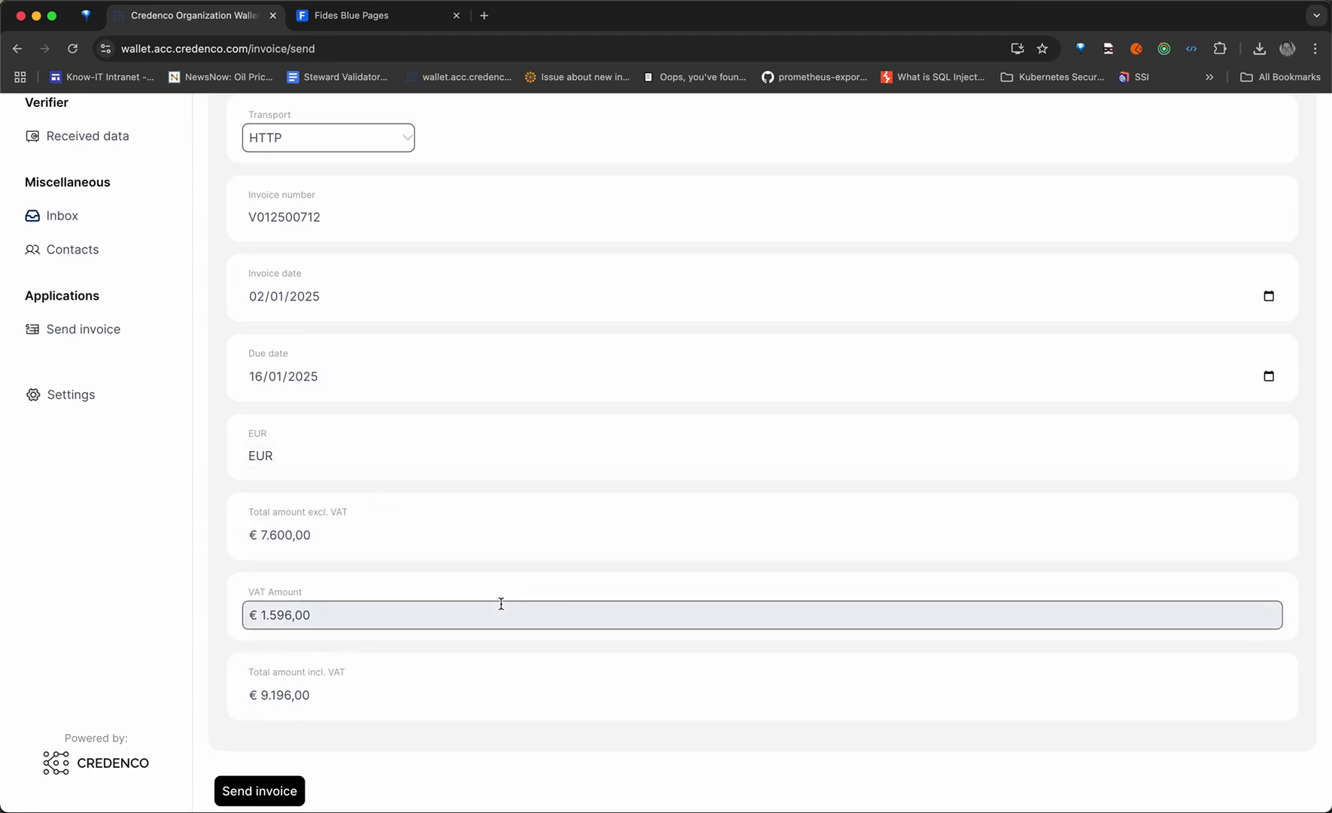
pyautogui.click(259, 790)
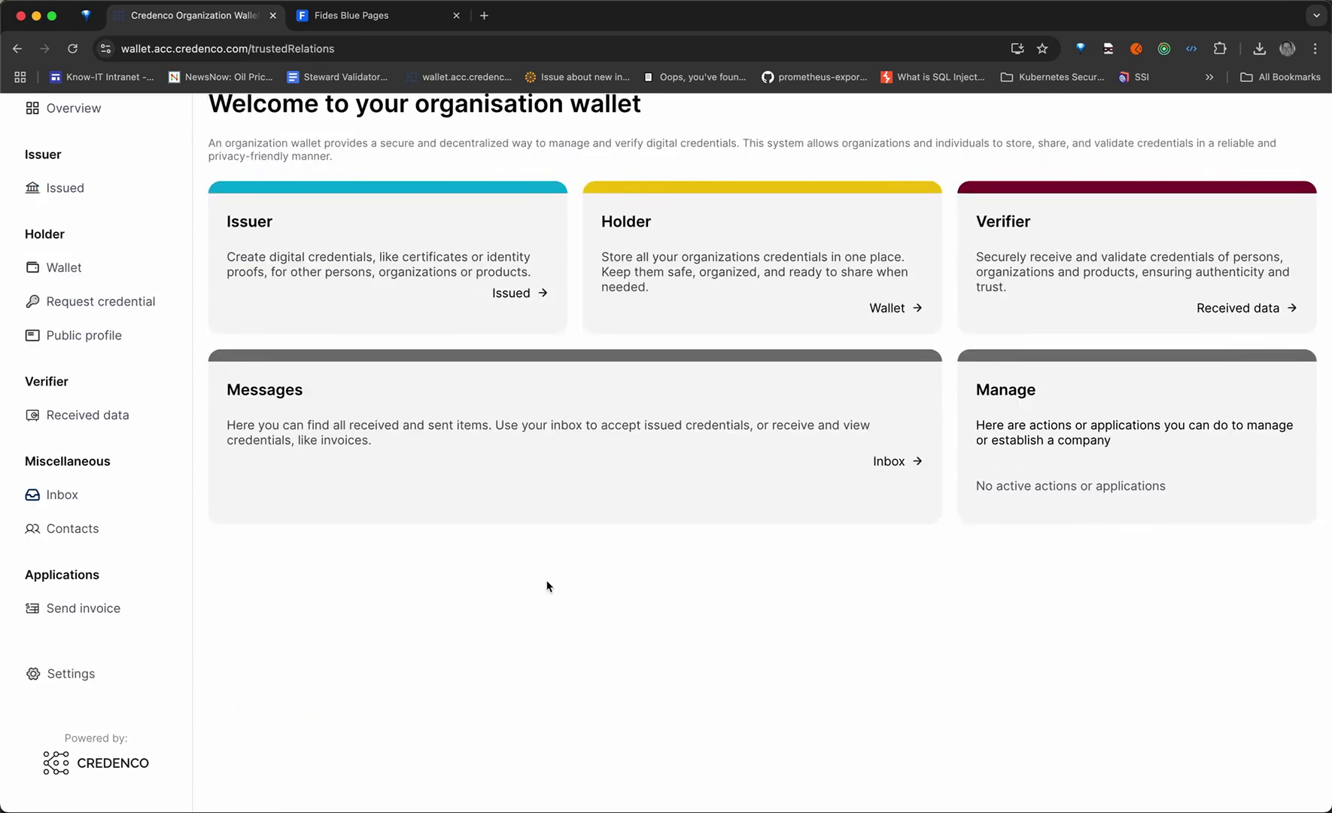
# Step: Open the trusted contacts list in DutchCraft Furnishing's wallet and view its entries
pyautogui.scroll(2, 547, 586)
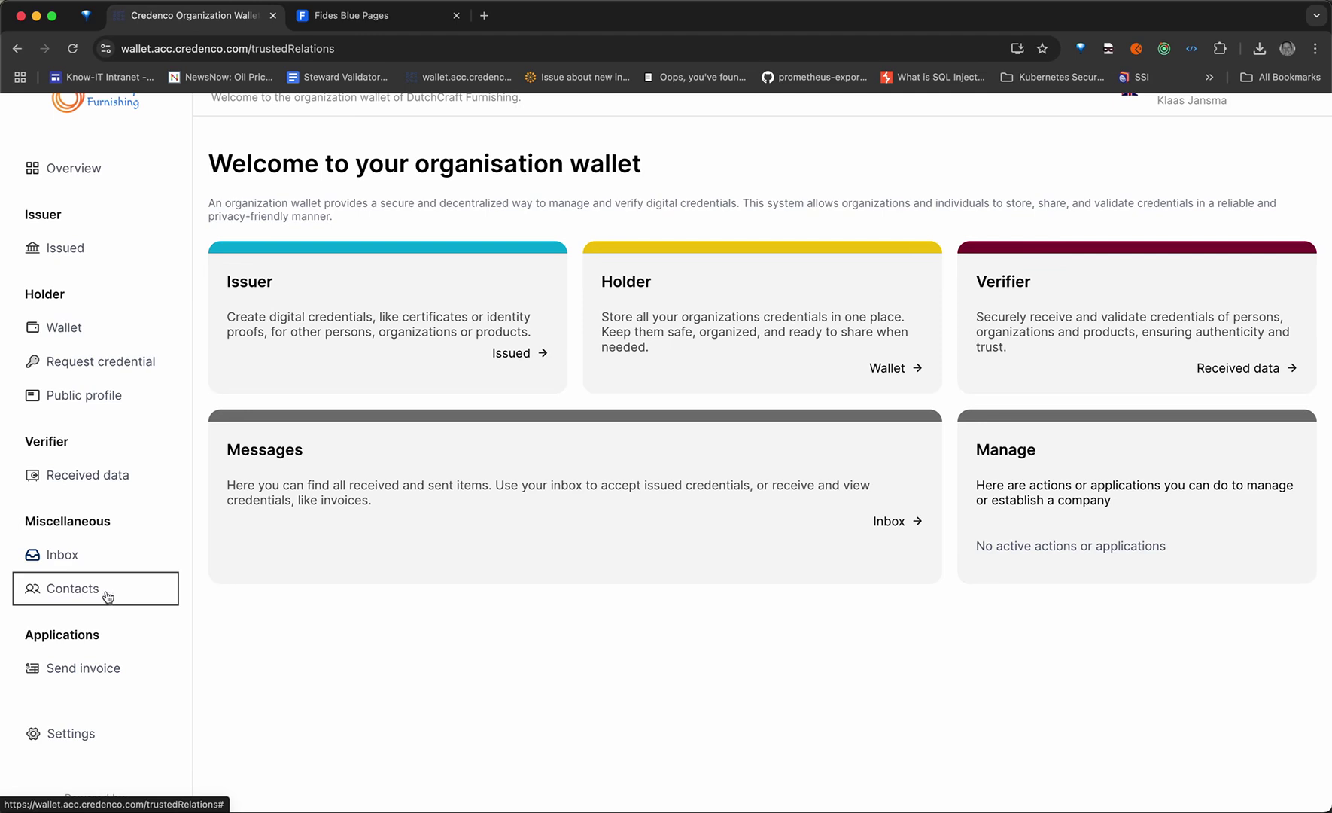
pyautogui.click(84, 595)
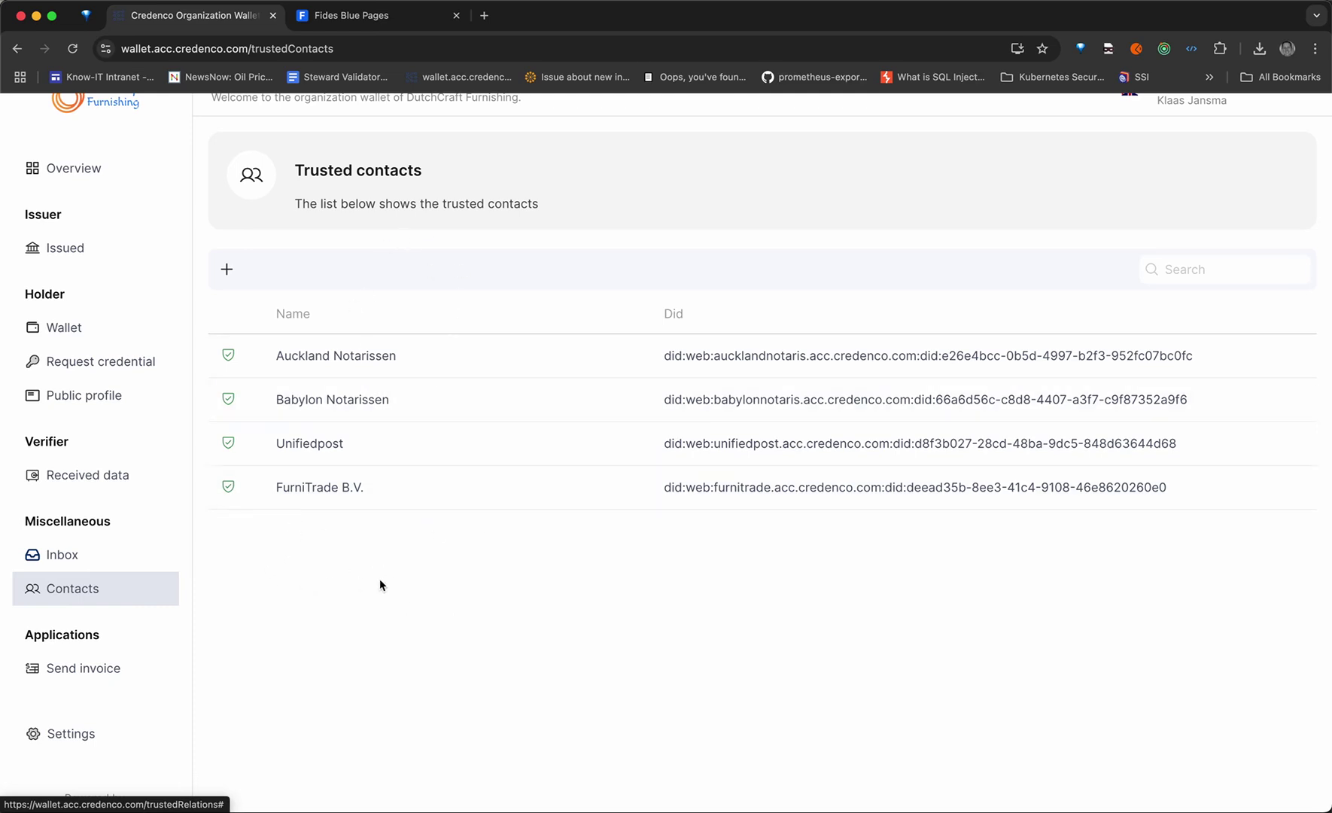
pyautogui.scroll(1, 380, 584)
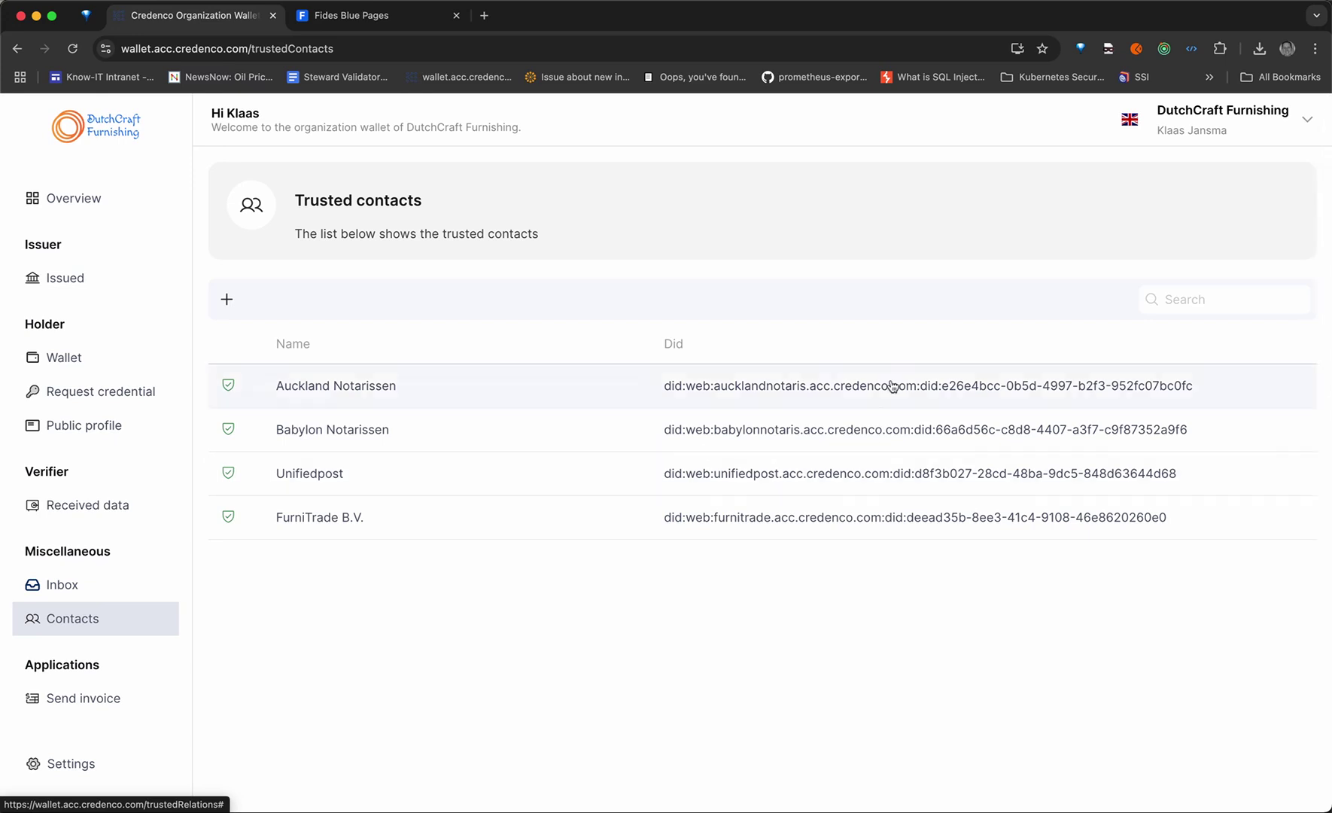
# Step: Log out of DutchCraft Furnishing's wallet and sign in as the FurniTrade user with the saved username and password
pyautogui.click(1306, 122)
pyautogui.click(1214, 218)
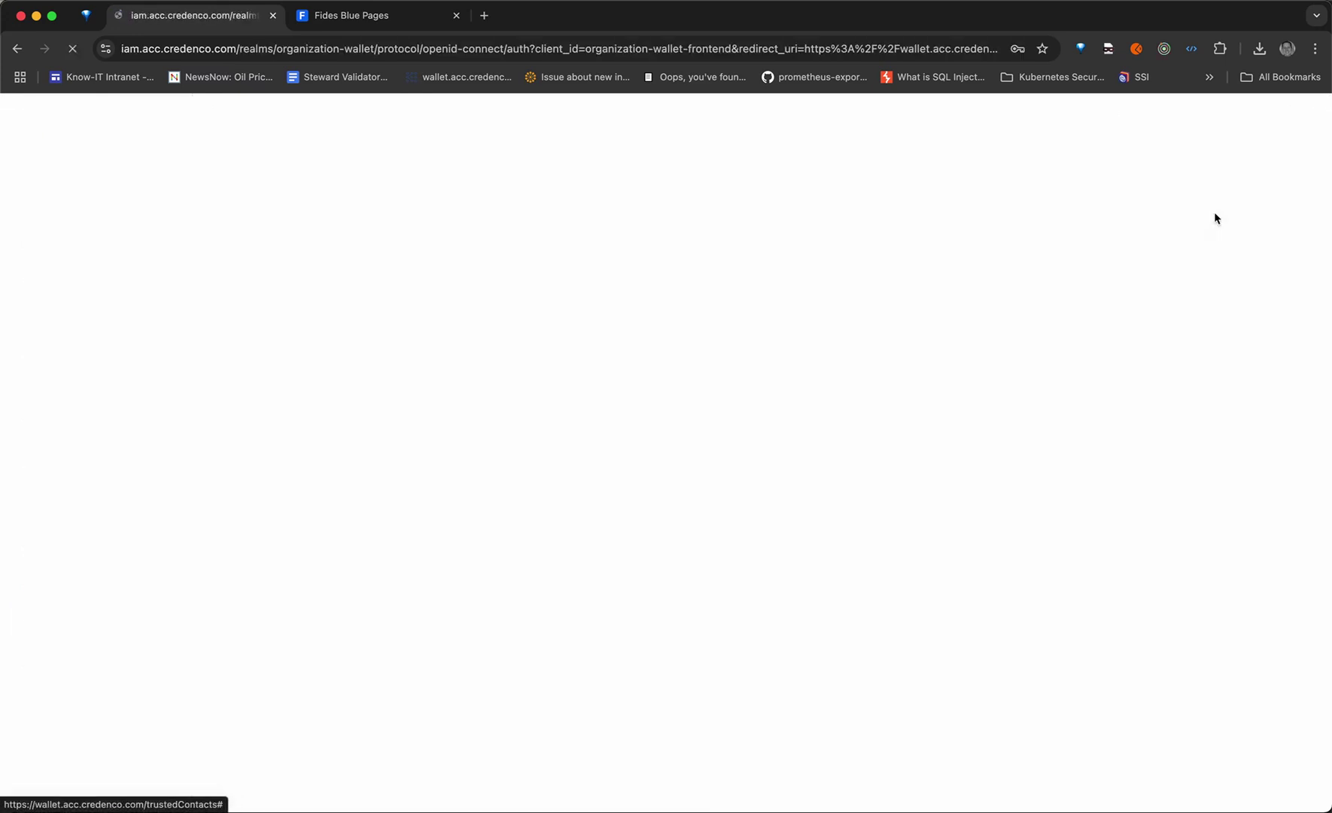
pyautogui.click(666, 360)
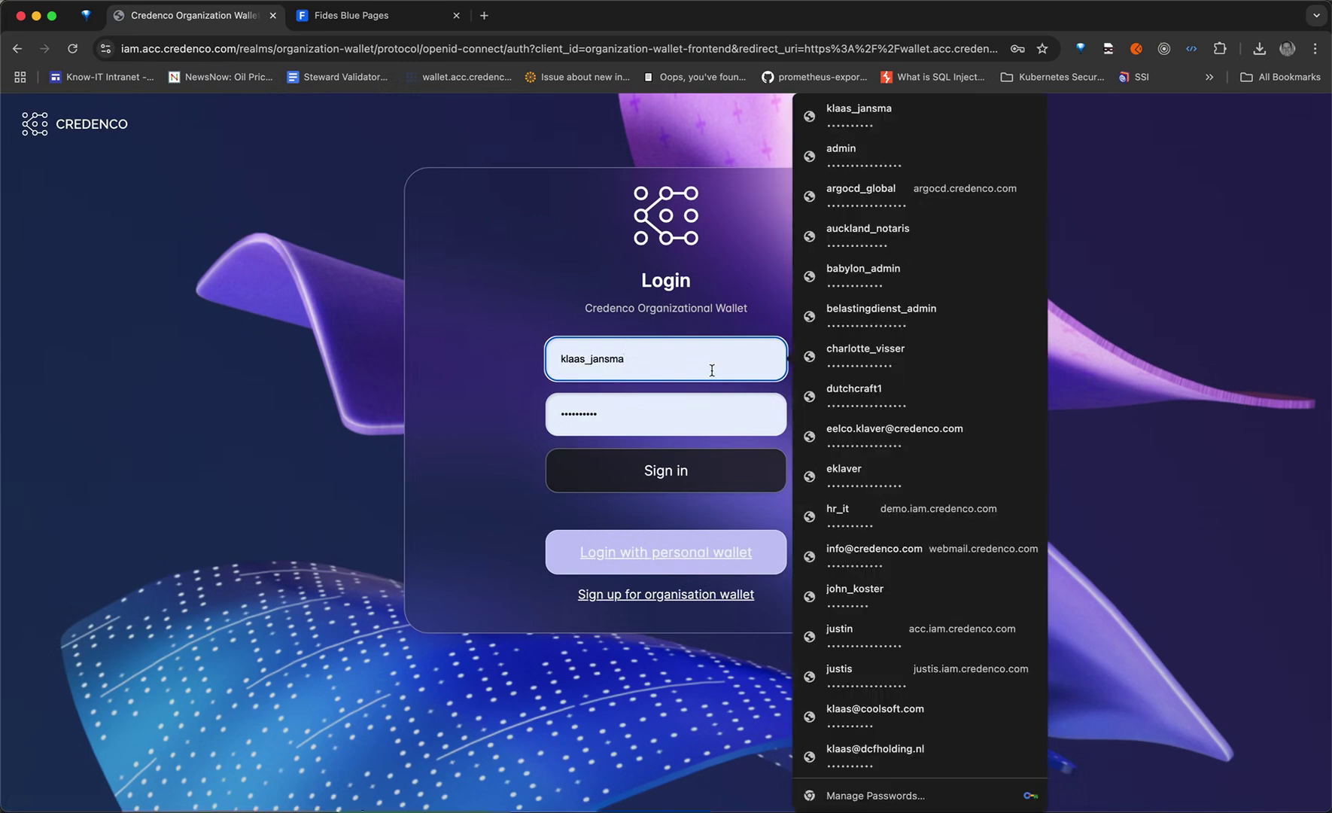
pyautogui.click(877, 355)
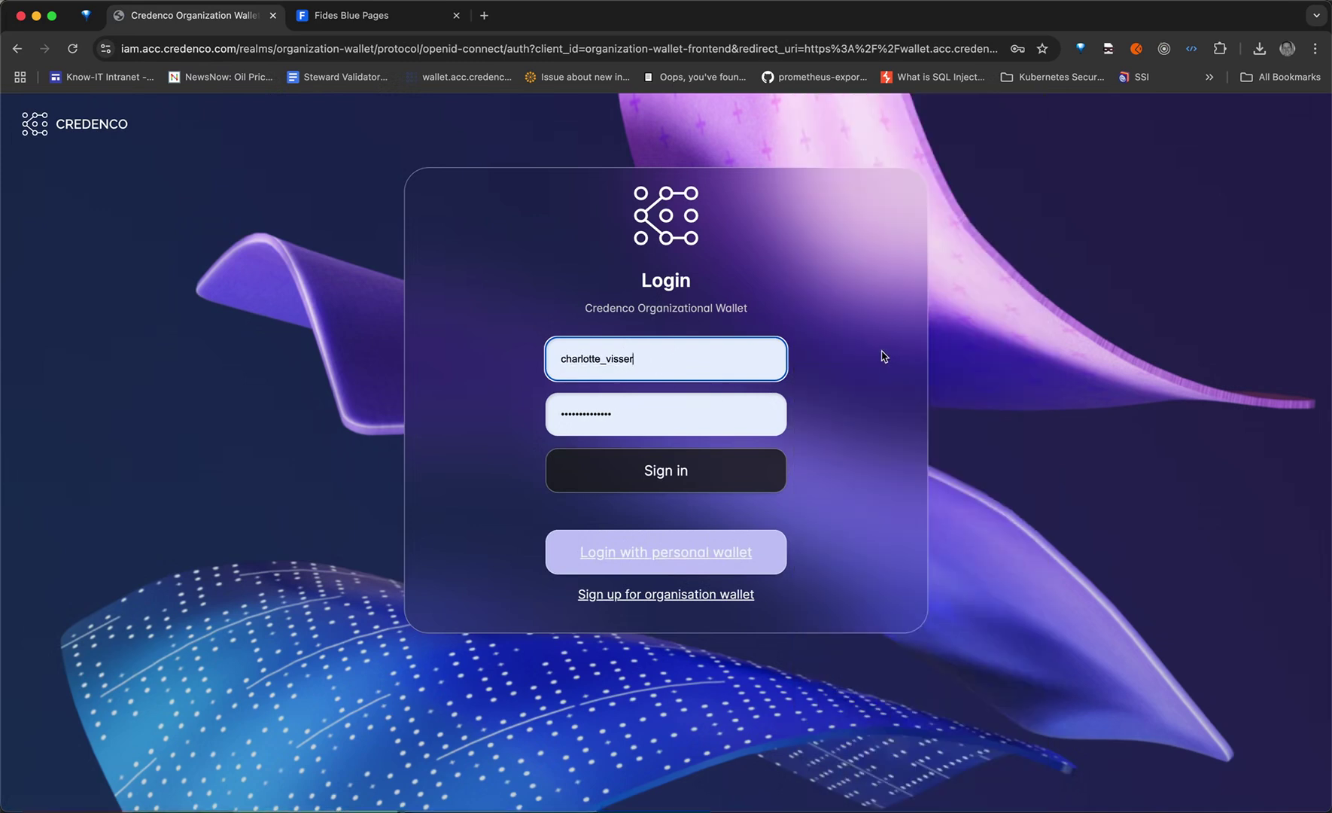
pyautogui.click(664, 473)
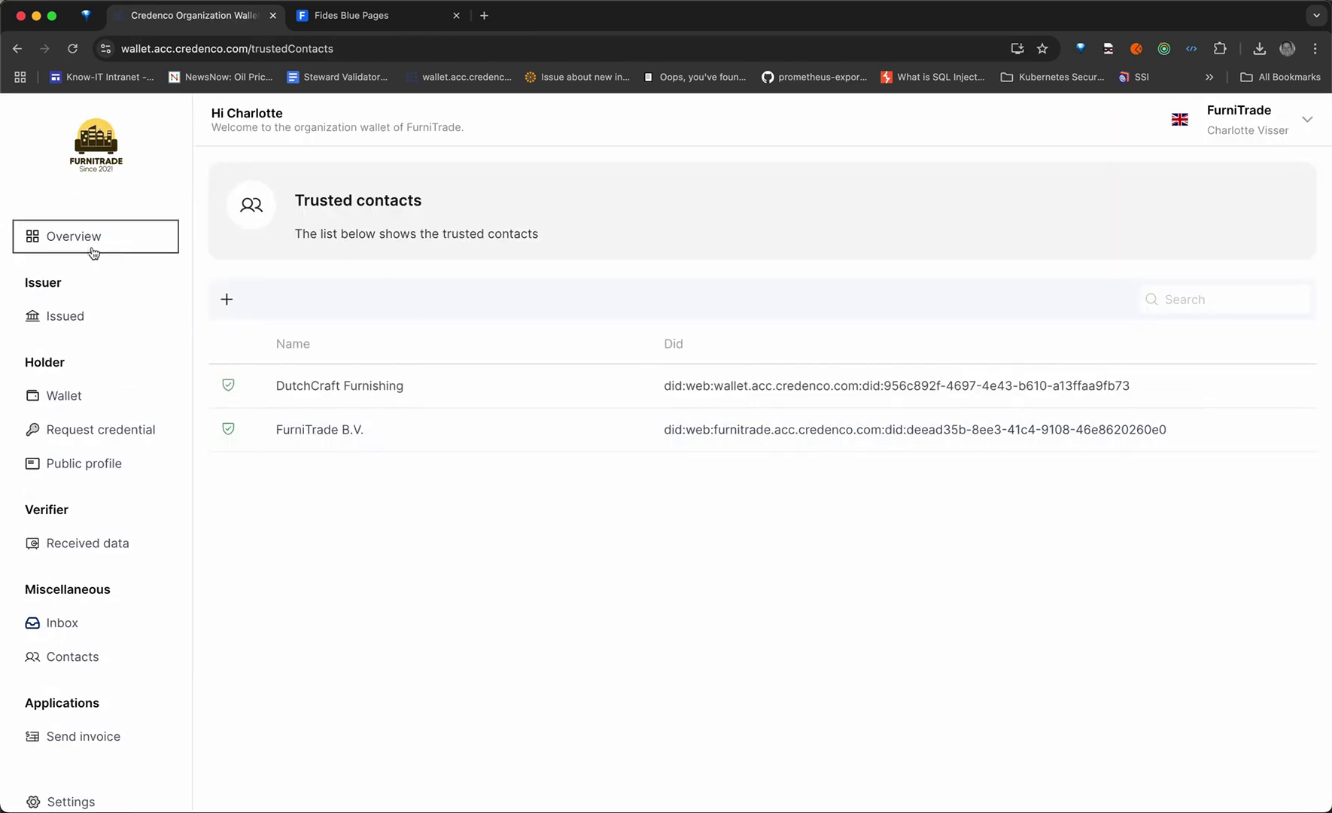
# Step: Open the most recent eInvoice from DutchCraft Furnishing in FurniTrade's inbox to view its details
pyautogui.click(86, 249)
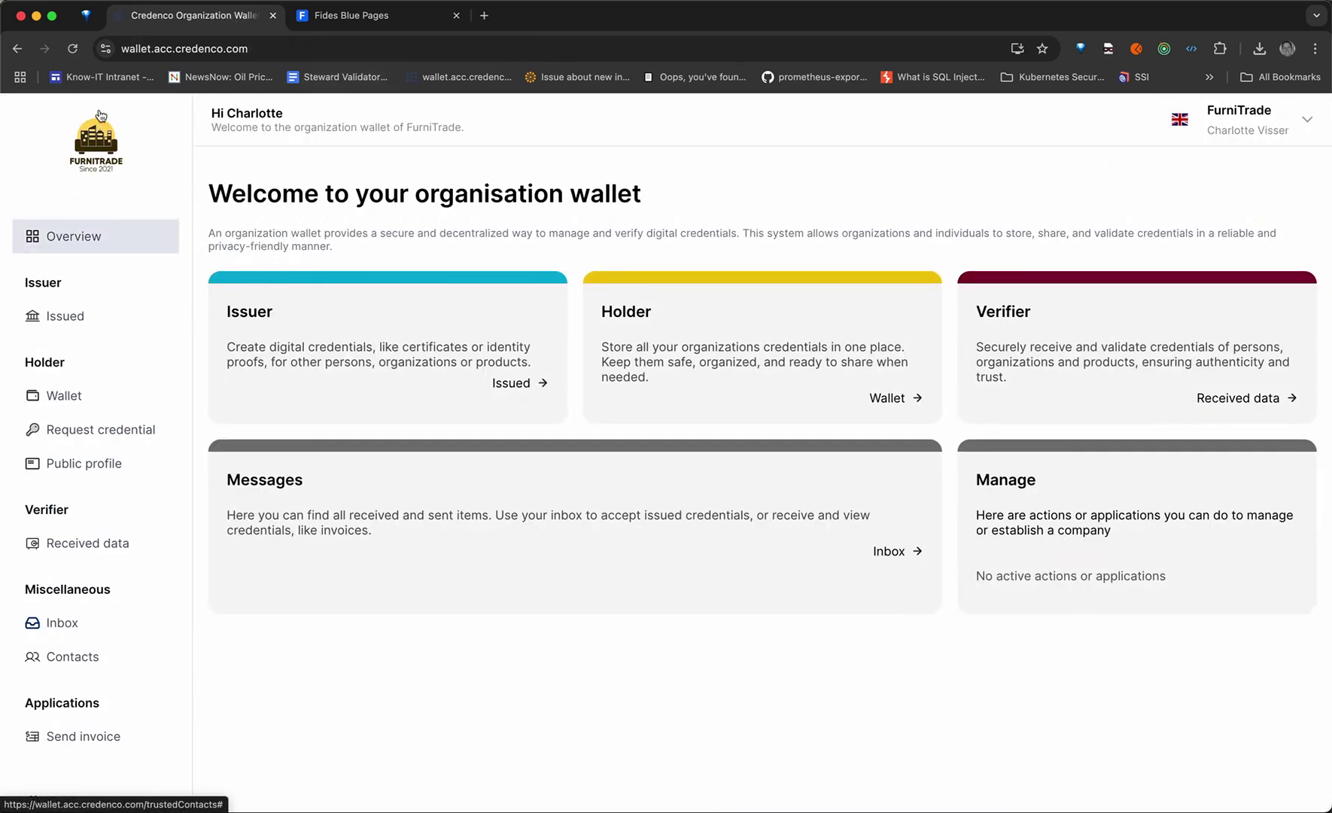
pyautogui.scroll(-1, 75, 361)
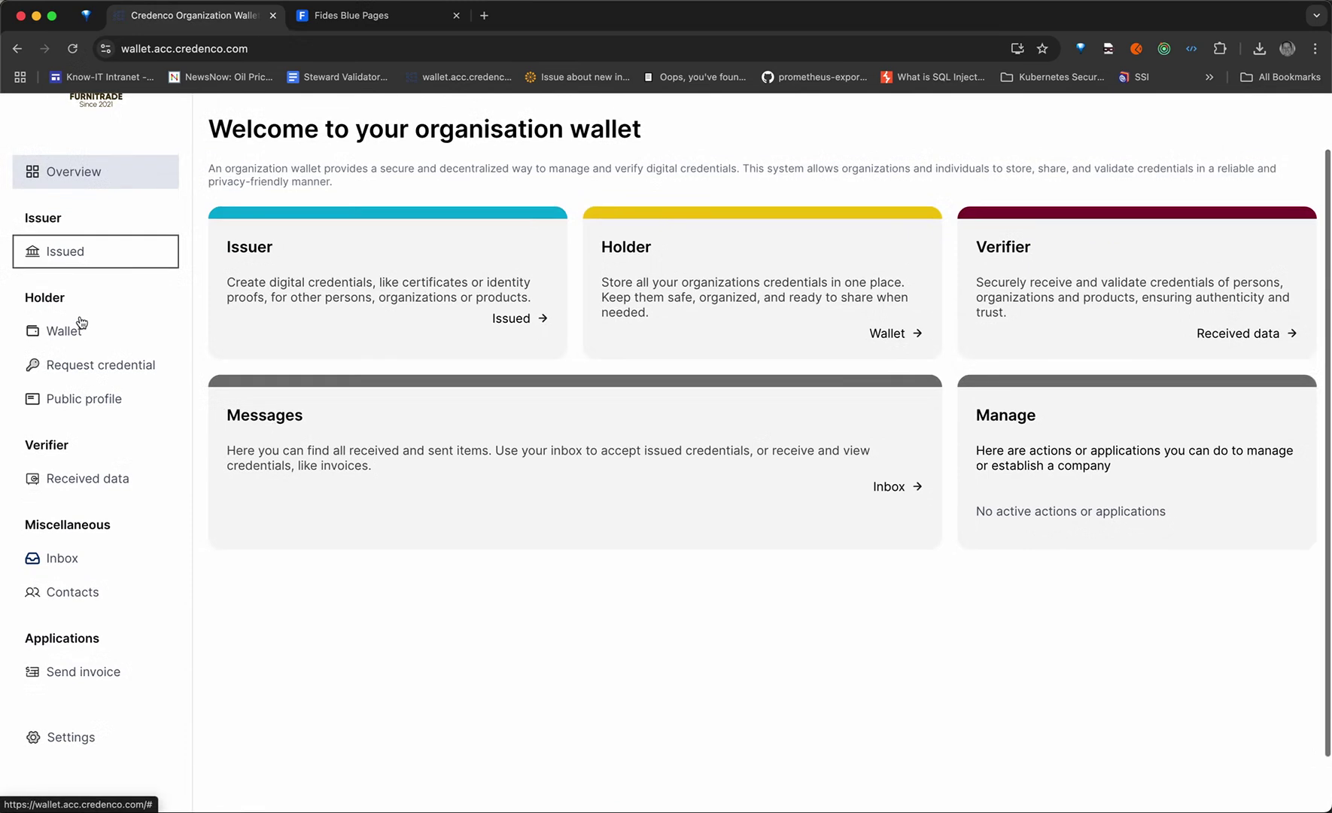
pyautogui.click(66, 562)
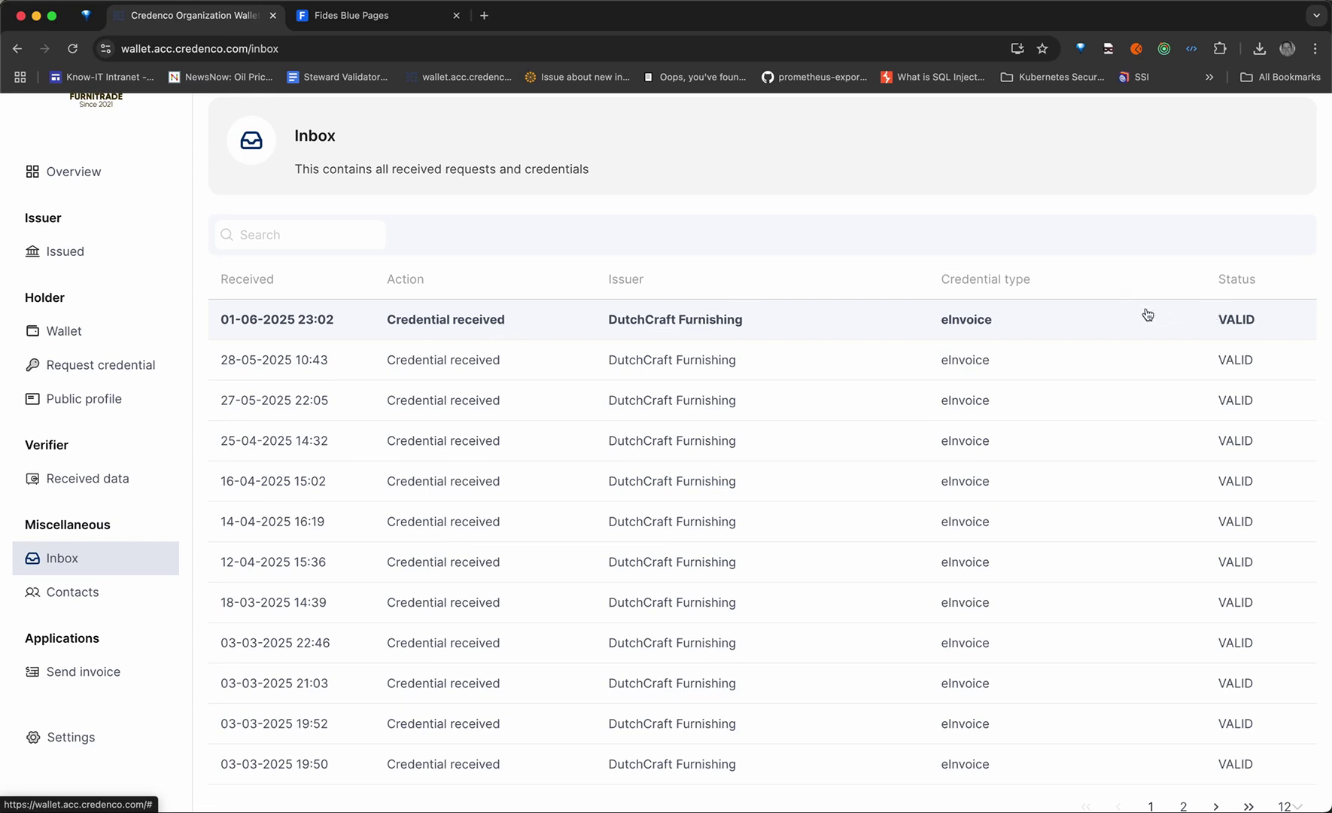
pyautogui.click(485, 314)
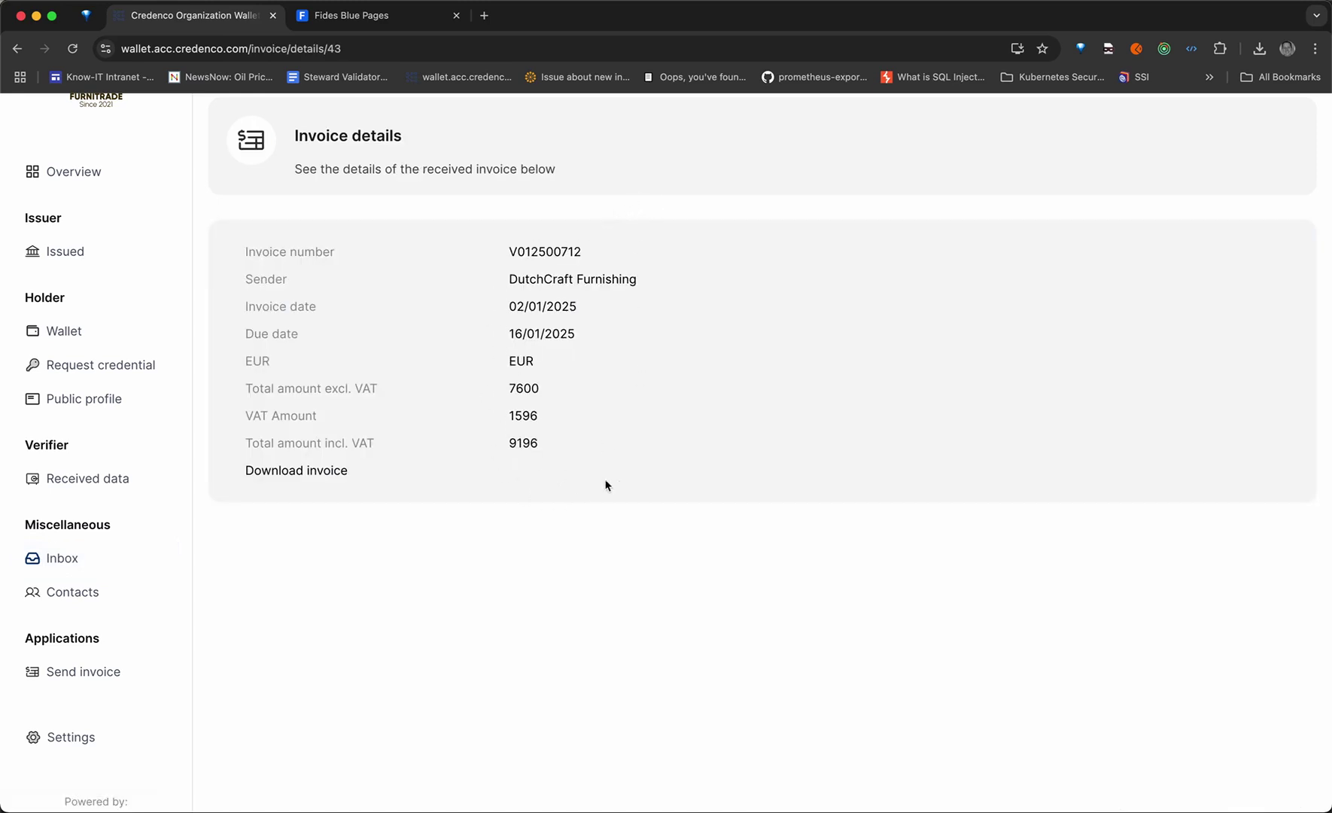
# Step: Download the received invoice from its details page, open the XML file in Xcode, and enlarge the file window
pyautogui.click(309, 472)
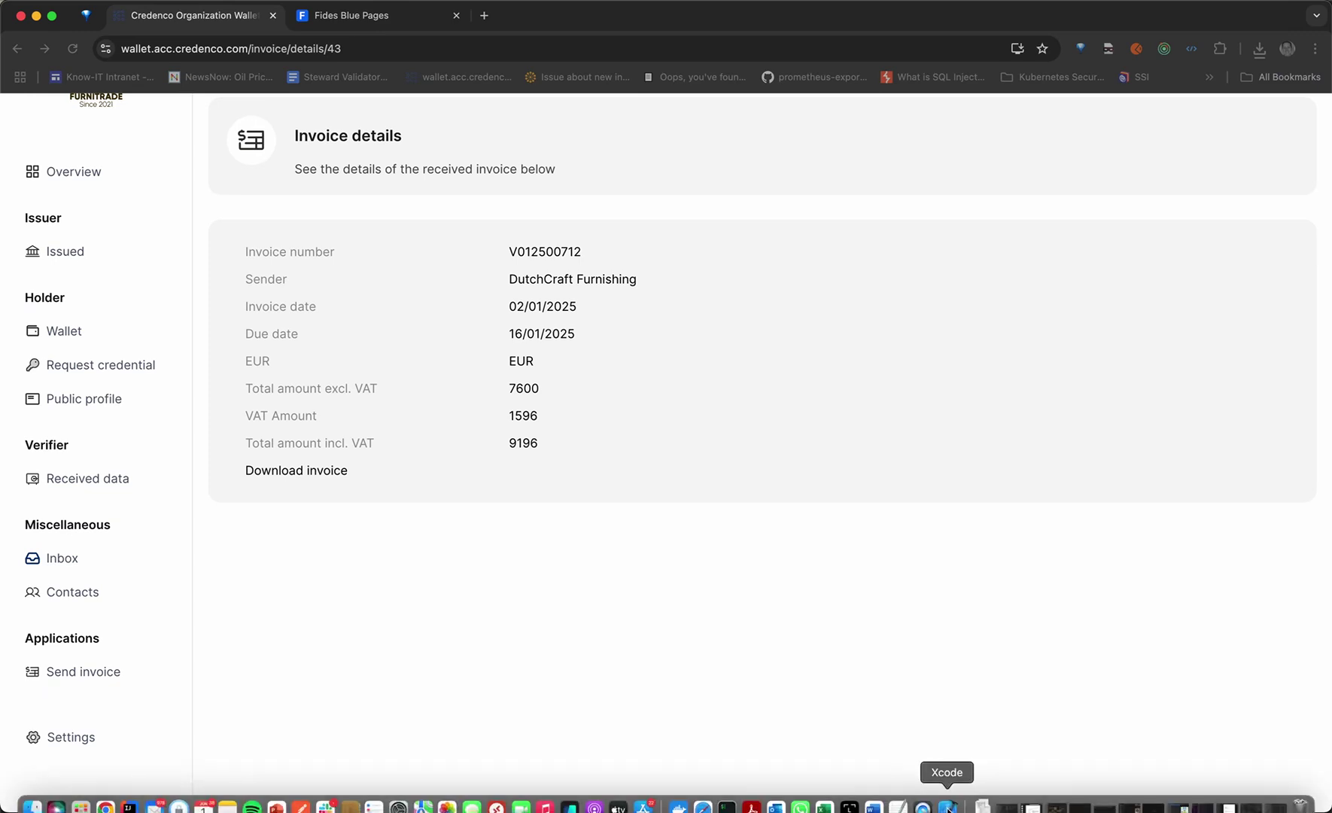
pyautogui.scroll(-3, 717, 477)
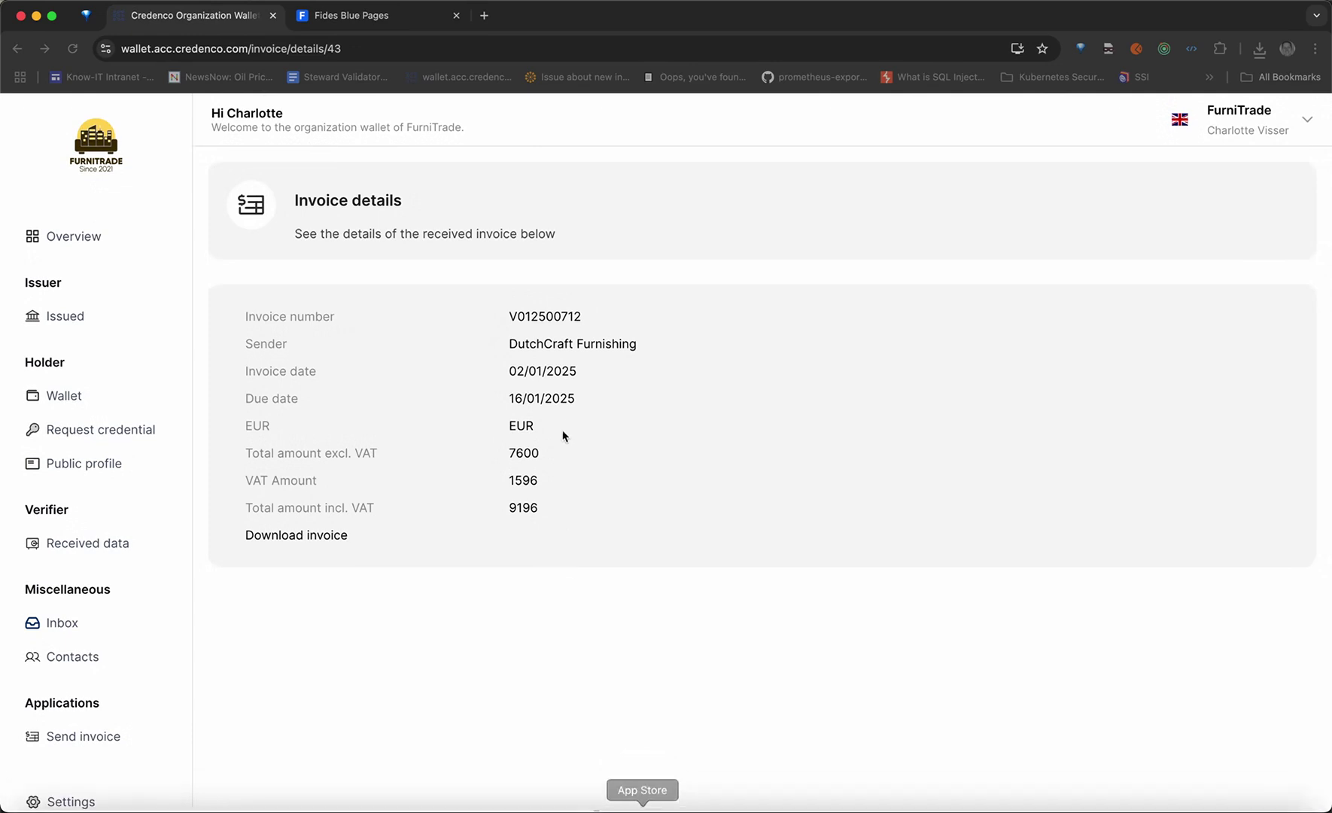
pyautogui.click(256, 533)
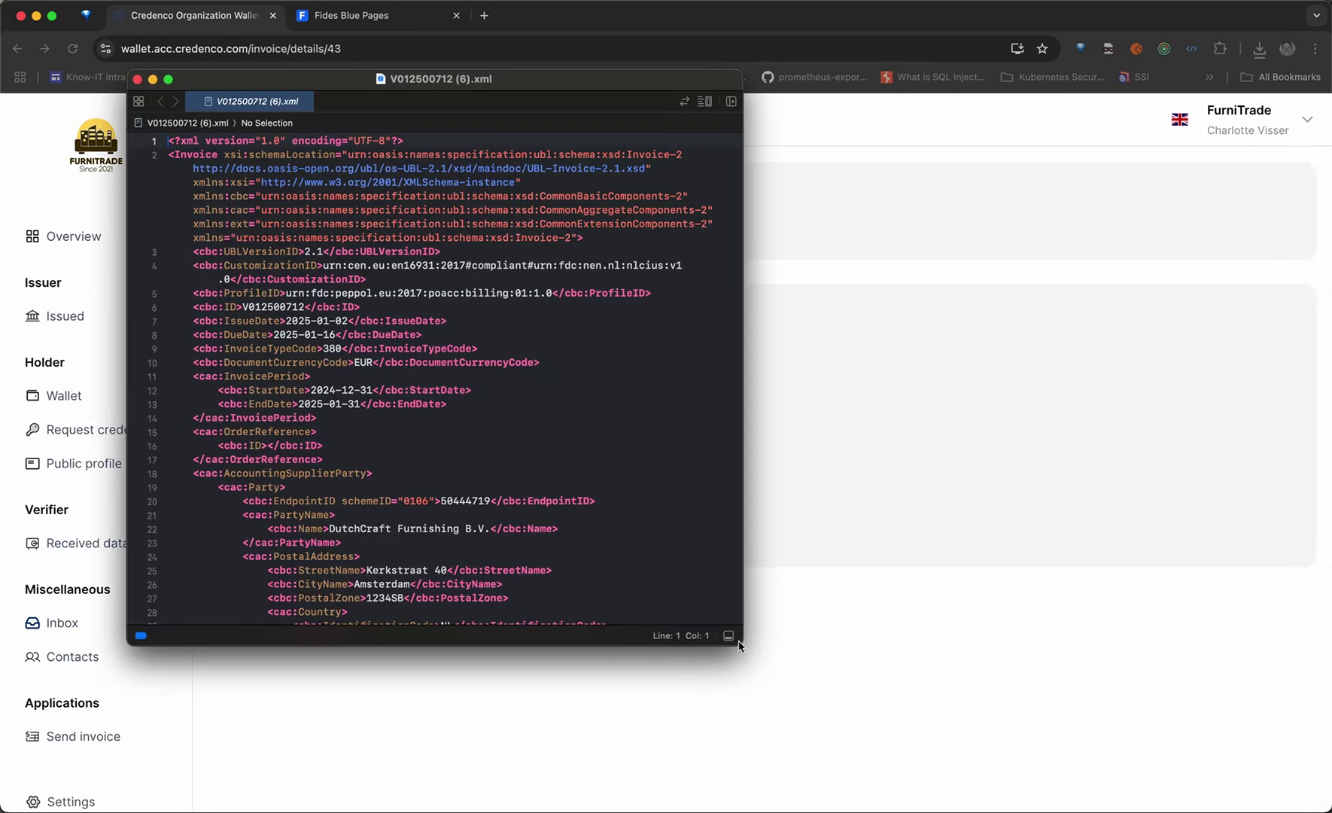
pyautogui.moveTo(738, 645); pyautogui.dragTo(1130, 729)
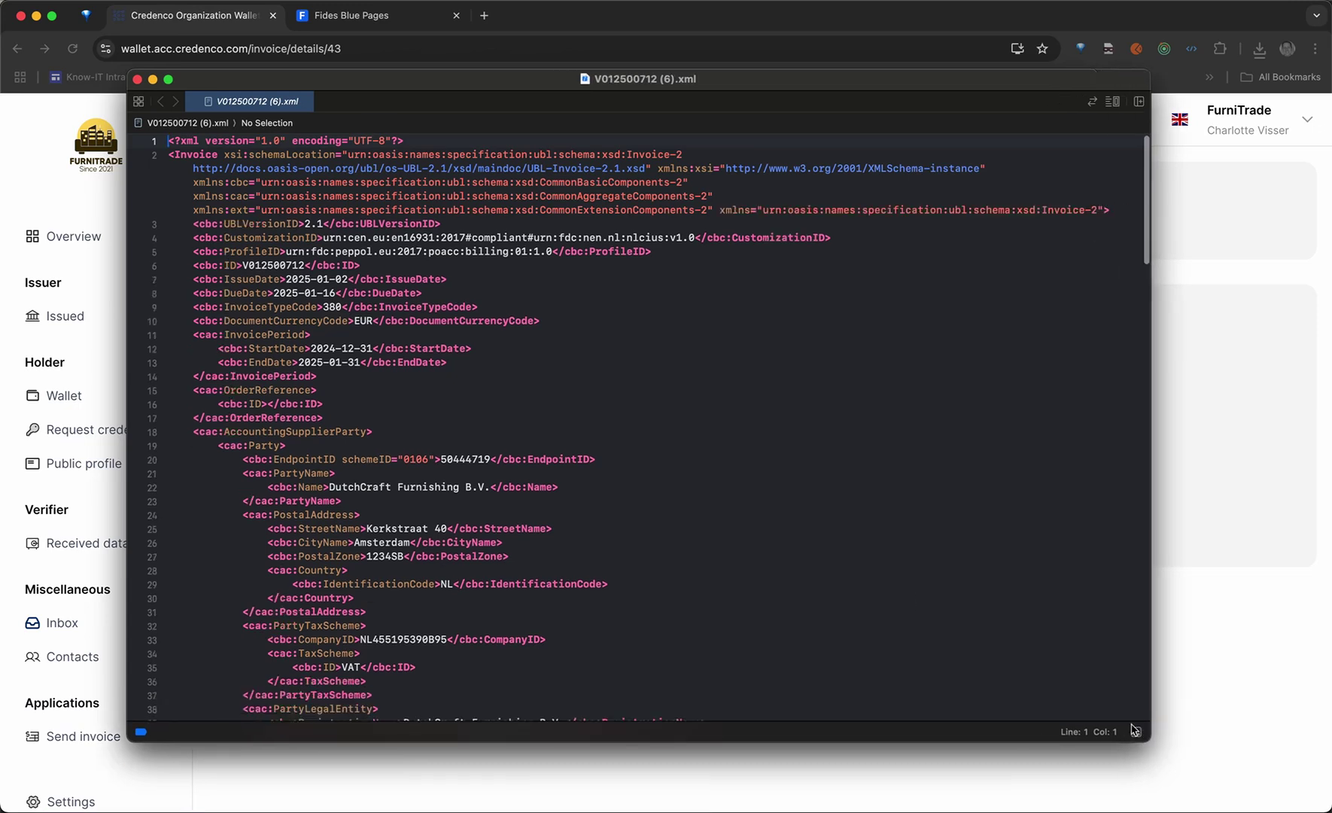
# Step: Review the dates and supplier details in the invoice XML, highlight the supplier's tax company ID, and minimize the file window
pyautogui.scroll(-5, 615, 486)
pyautogui.scroll(1, 616, 487)
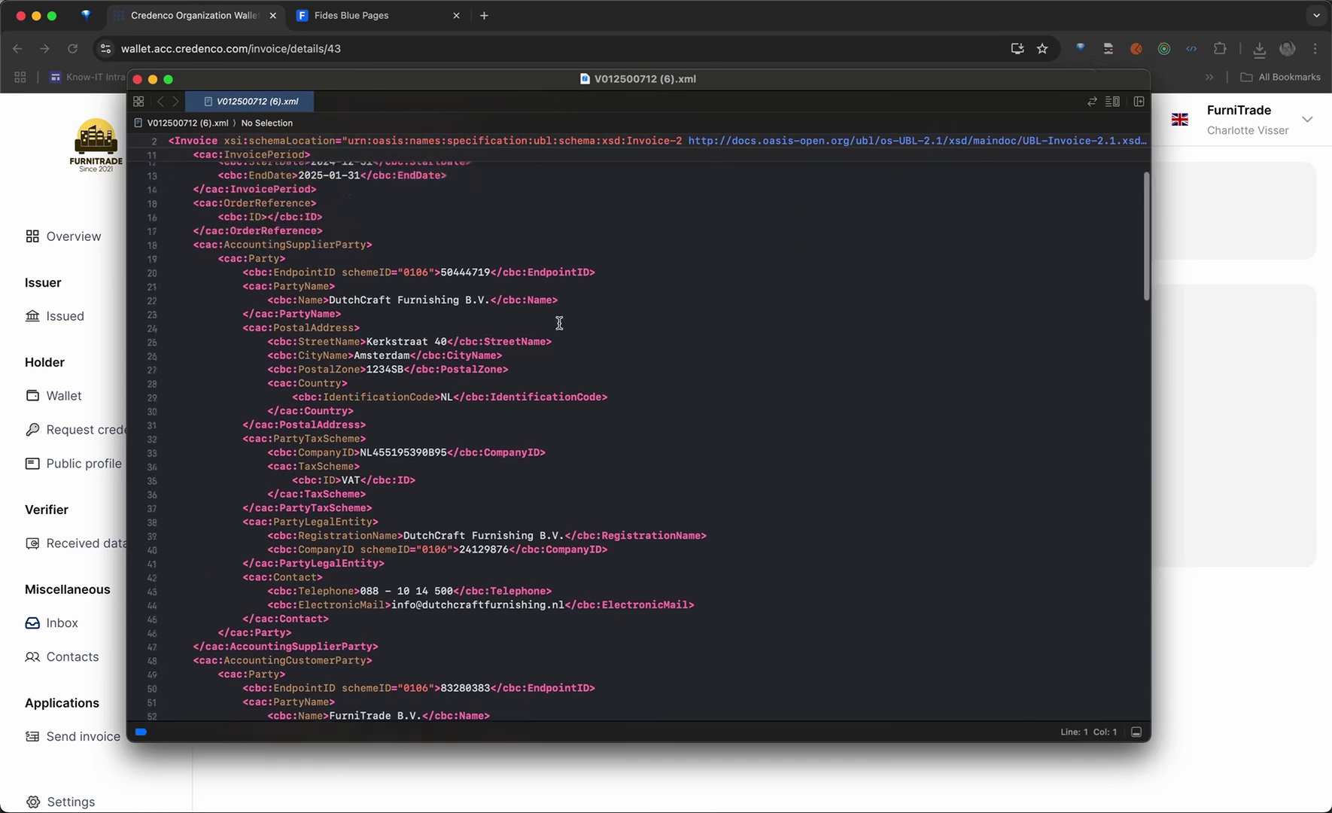
pyautogui.scroll(5, 559, 323)
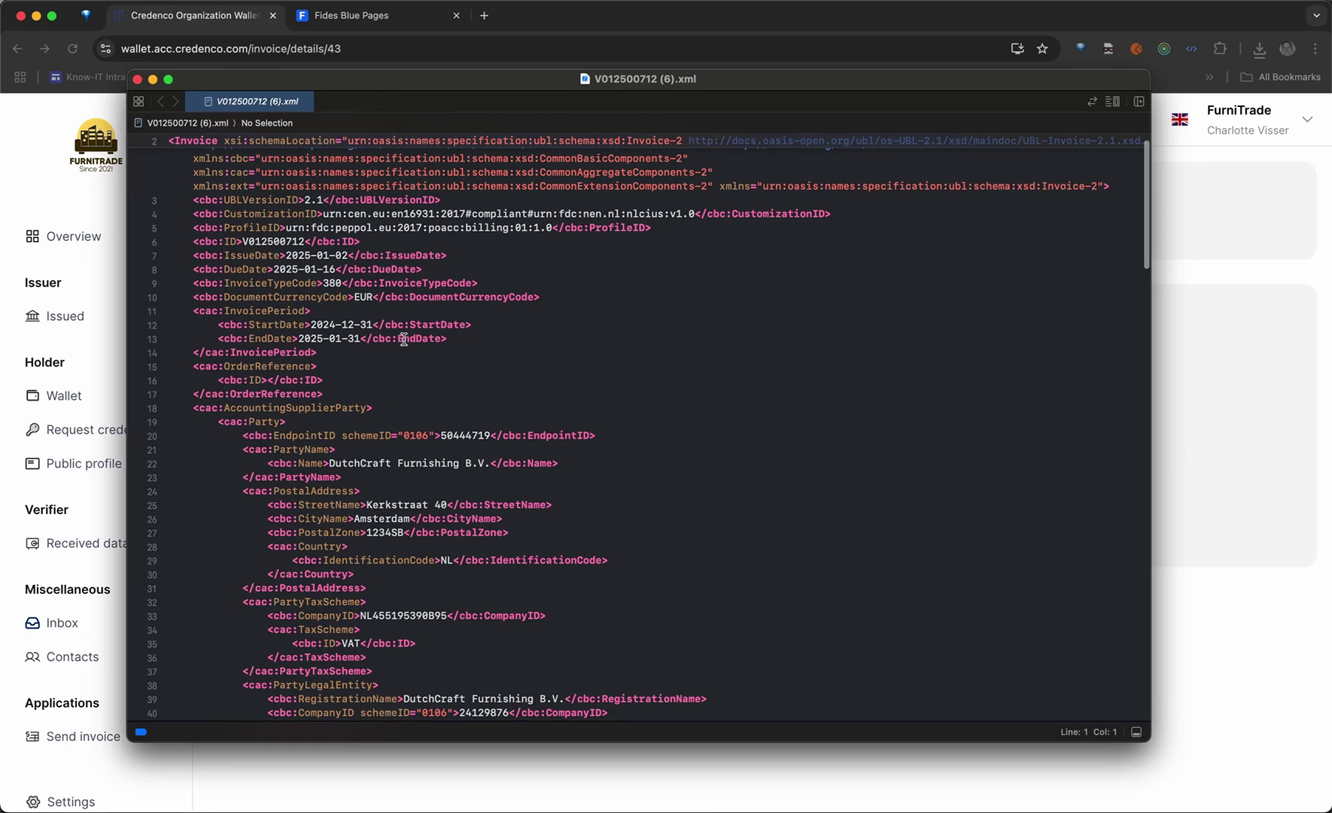
pyautogui.scroll(-4, 404, 339)
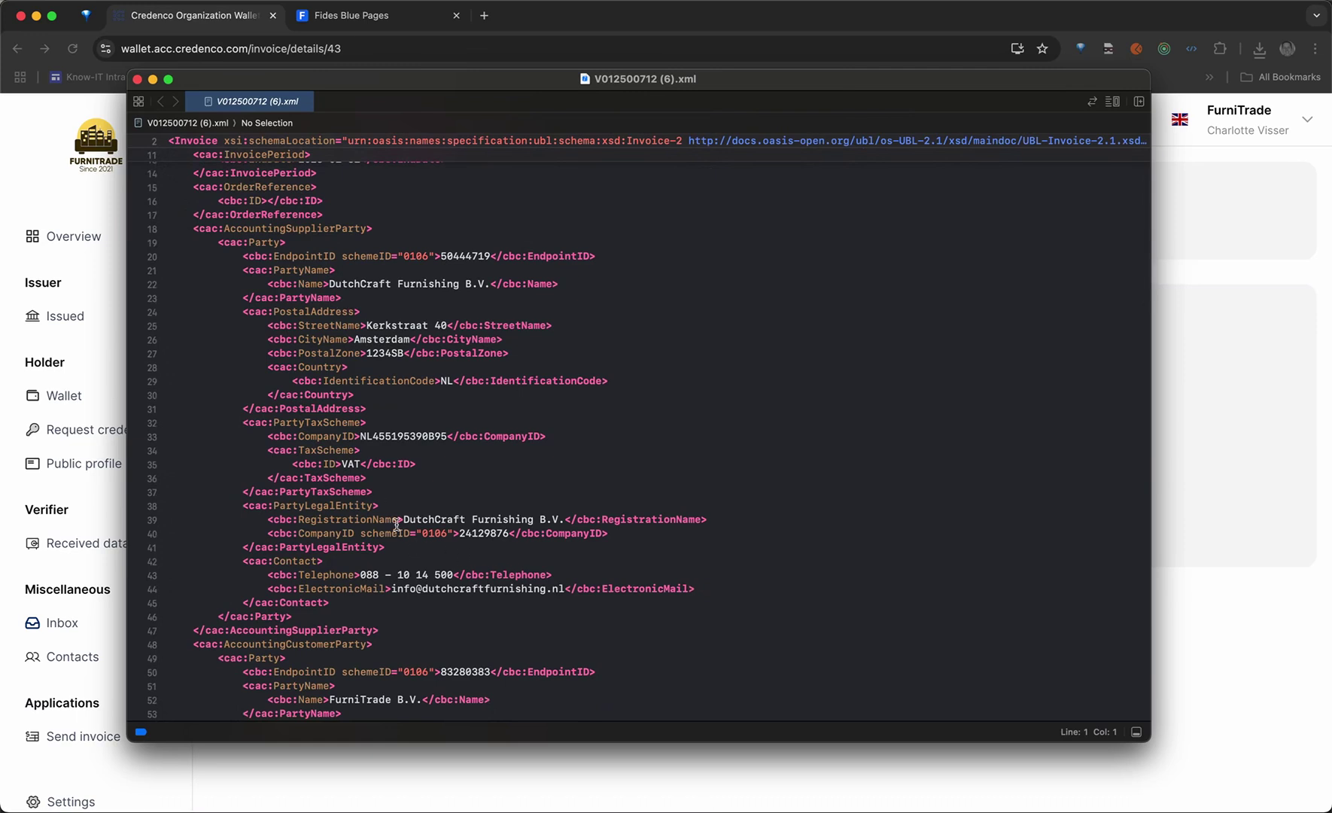
pyautogui.click(360, 436)
pyautogui.moveTo(360, 436); pyautogui.dragTo(442, 437)
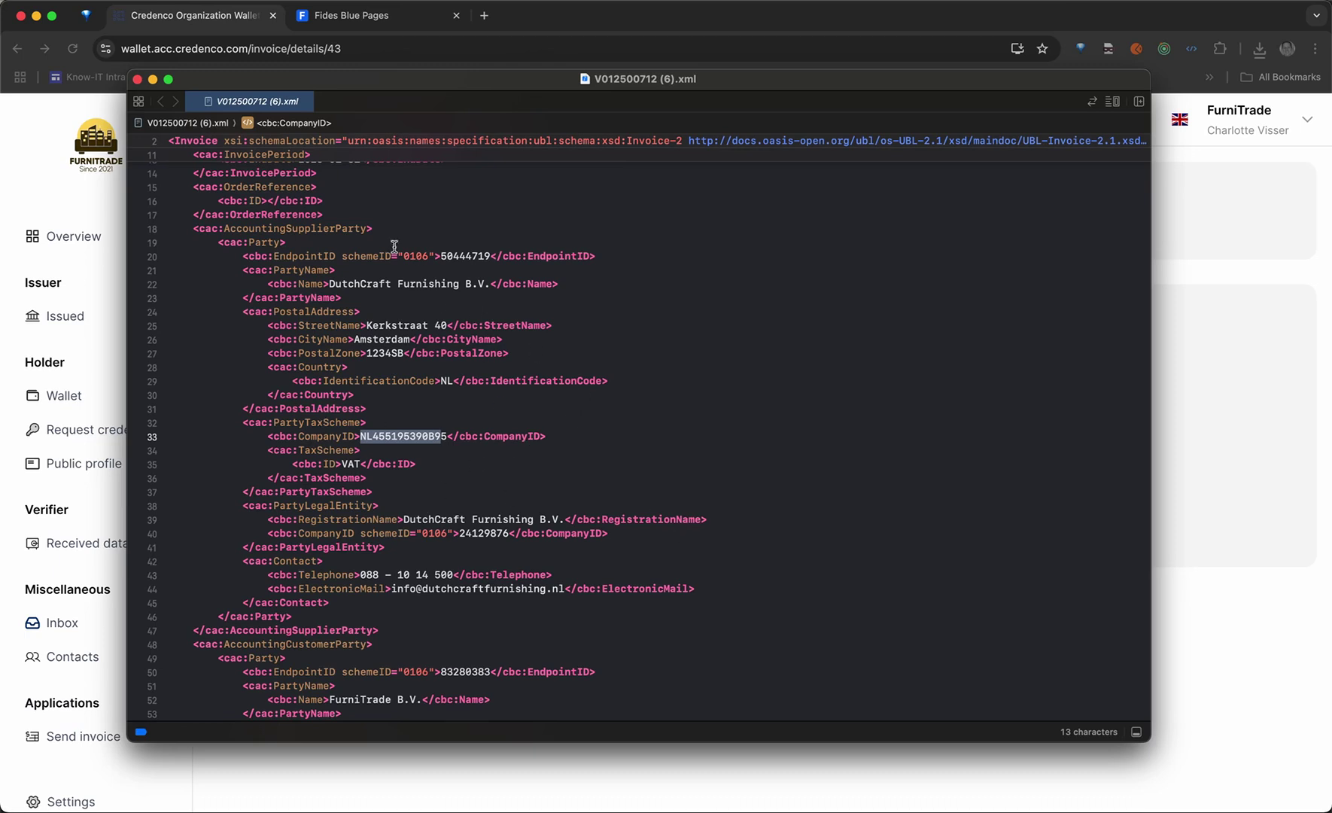
pyautogui.click(152, 79)
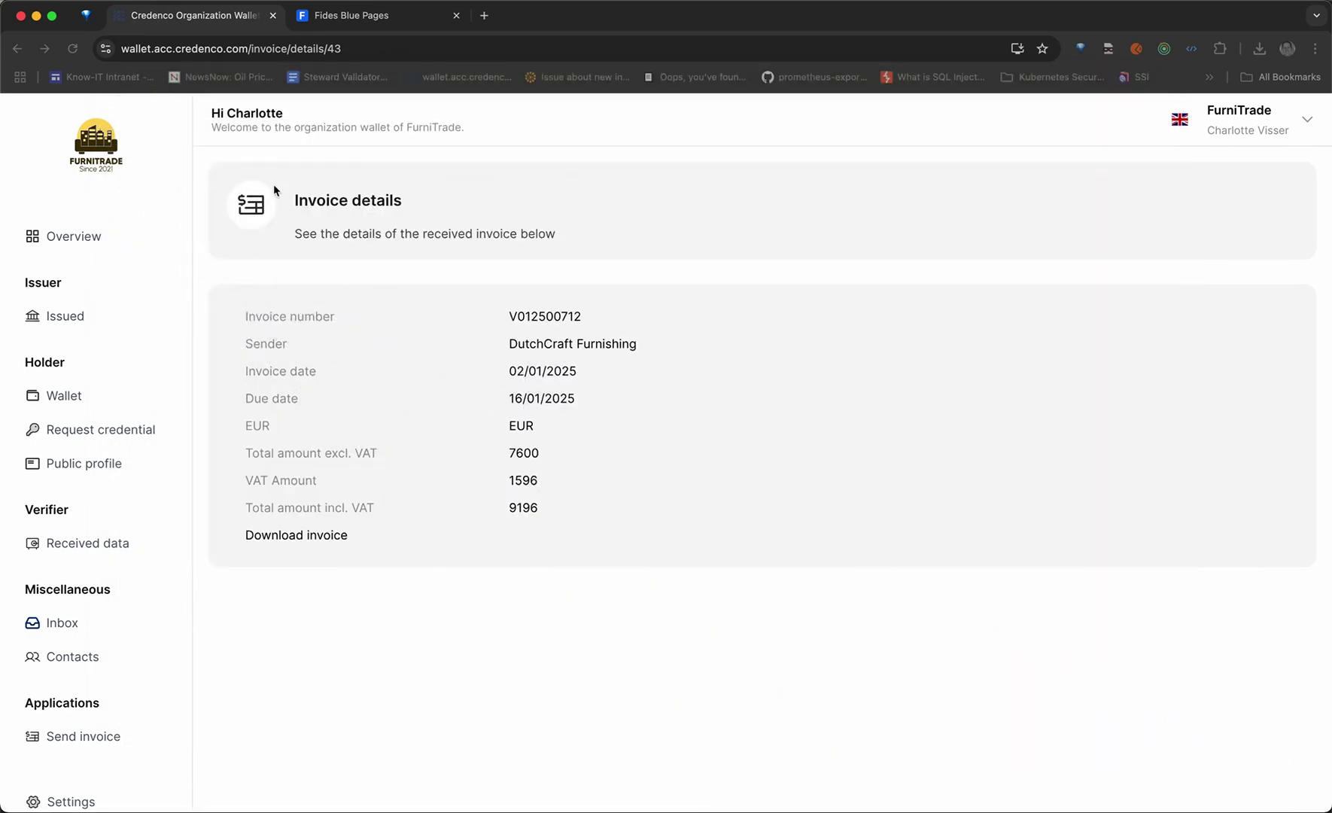
# Step: Switch to Fides Blue Pages, open its About information, and view the eInvoicing use case with its process flow diagram
pyautogui.click(374, 19)
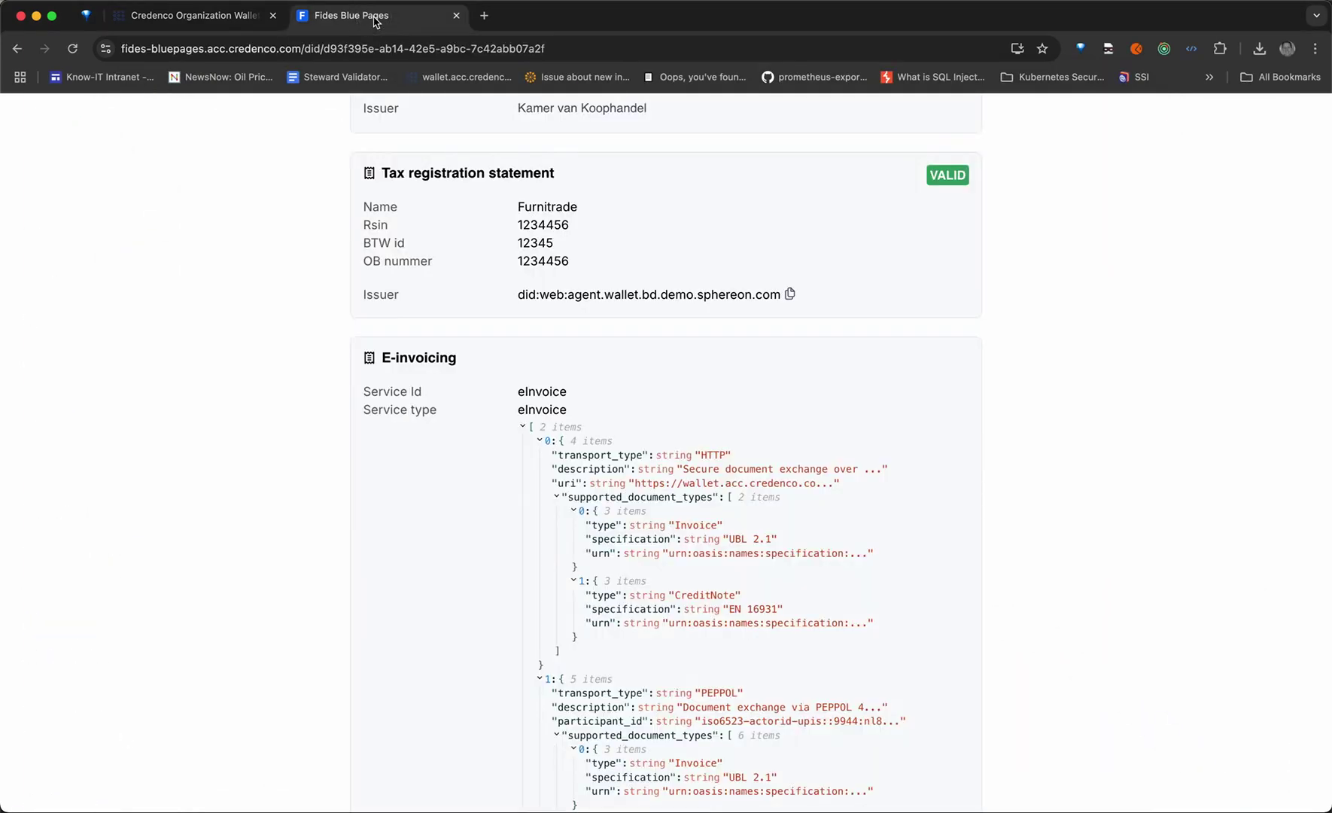
pyautogui.scroll(8, 520, 197)
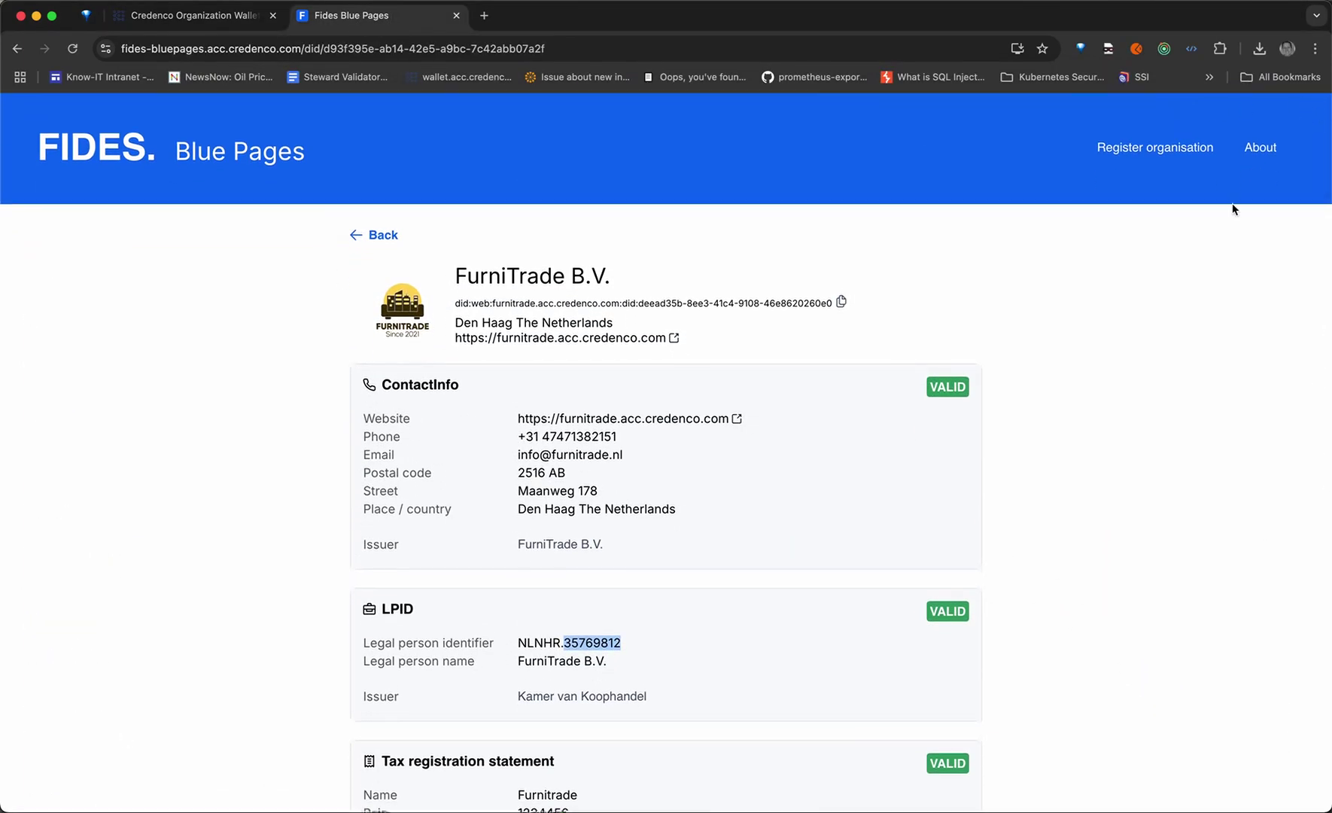
pyautogui.click(1261, 150)
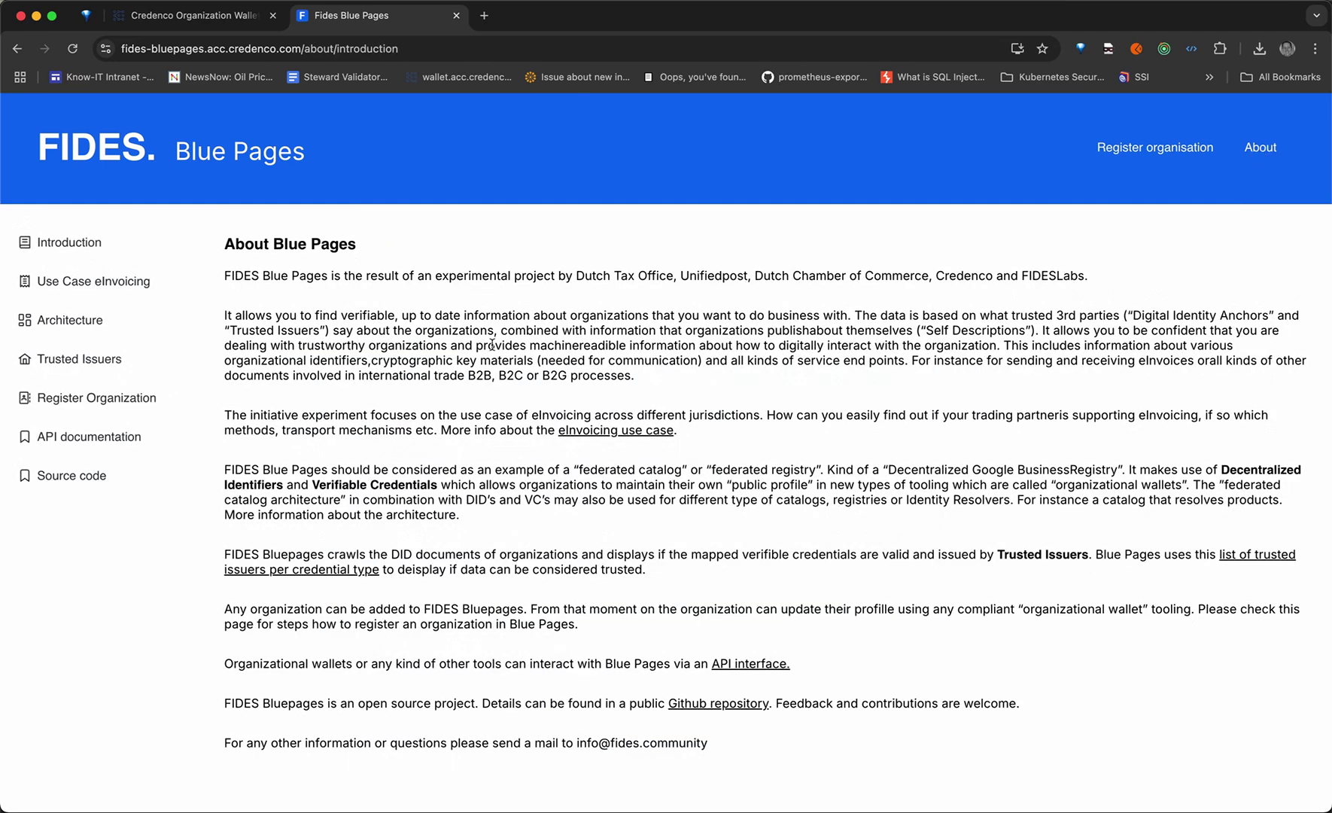
pyautogui.click(121, 280)
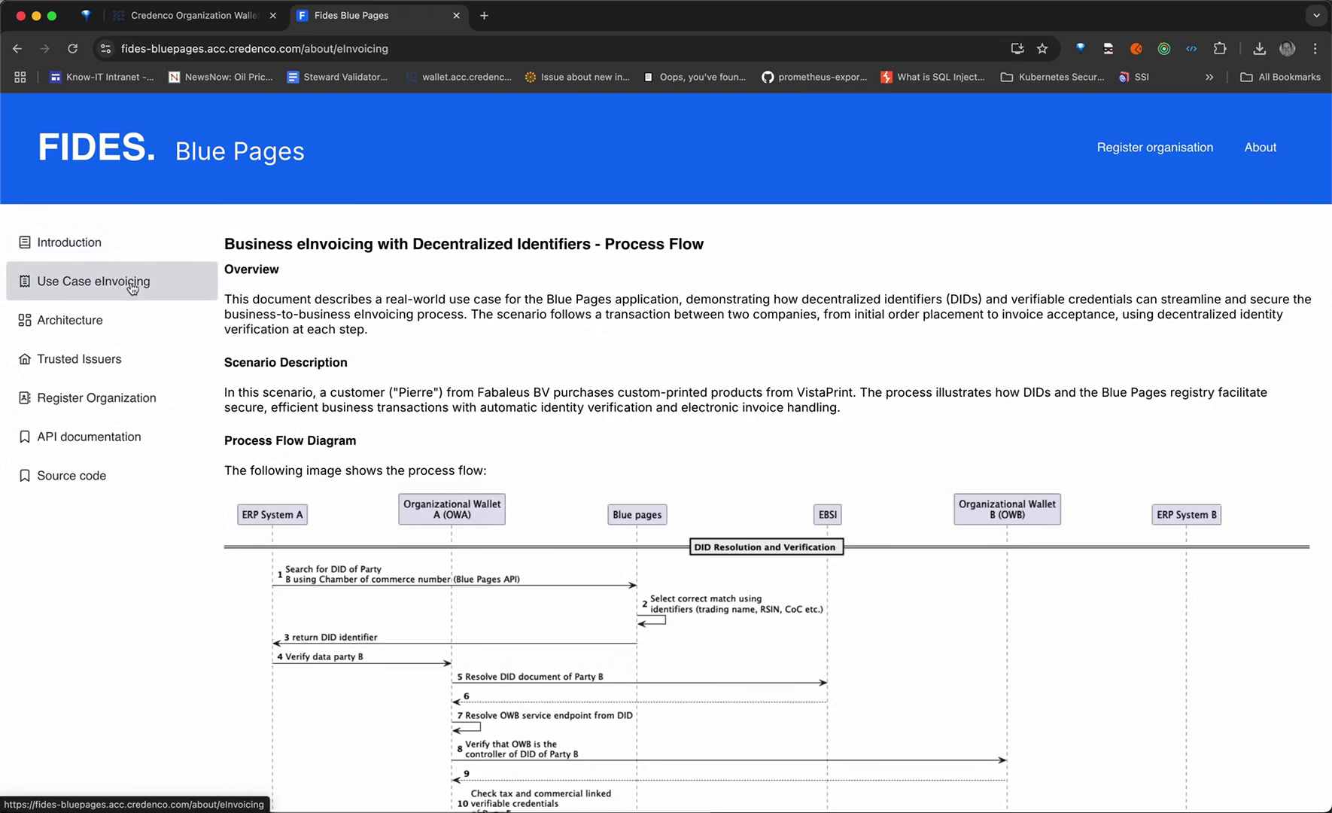
pyautogui.scroll(-1, 473, 381)
pyautogui.scroll(-3, 472, 381)
pyautogui.scroll(2, 653, 509)
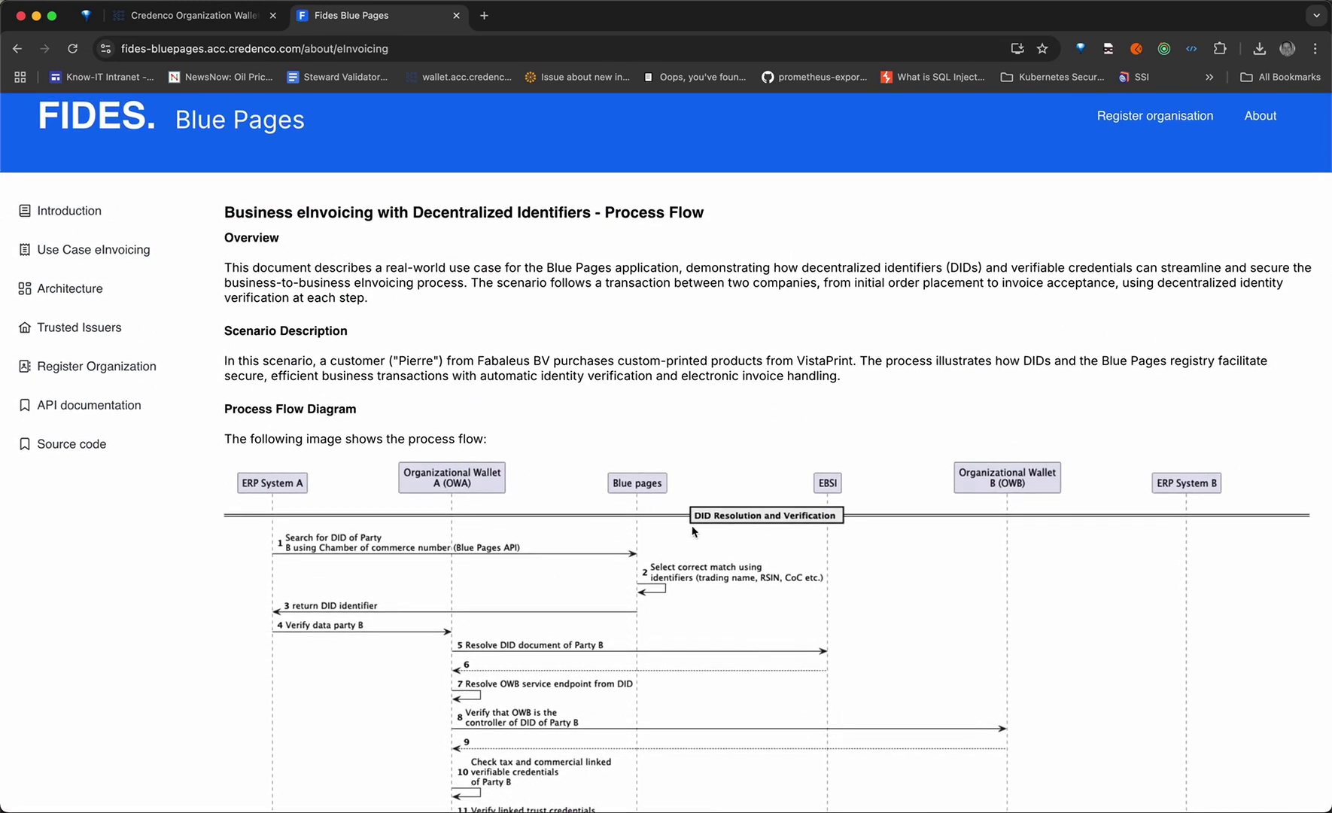
# Step: Open the Architecture page of Blue Pages and examine the high-level diagram down to the did:web and did:ebsi crawlers
pyautogui.click(83, 290)
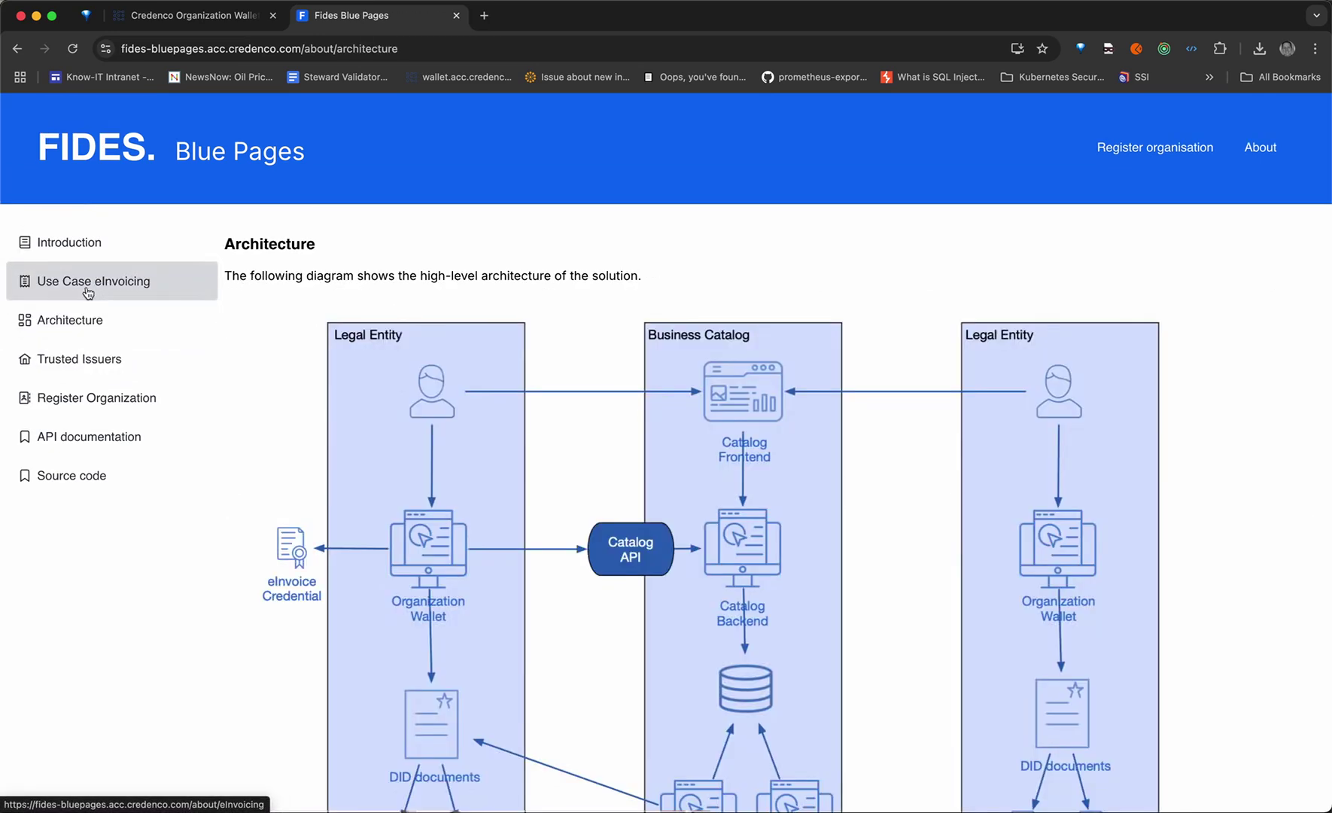
pyautogui.scroll(-3, 931, 426)
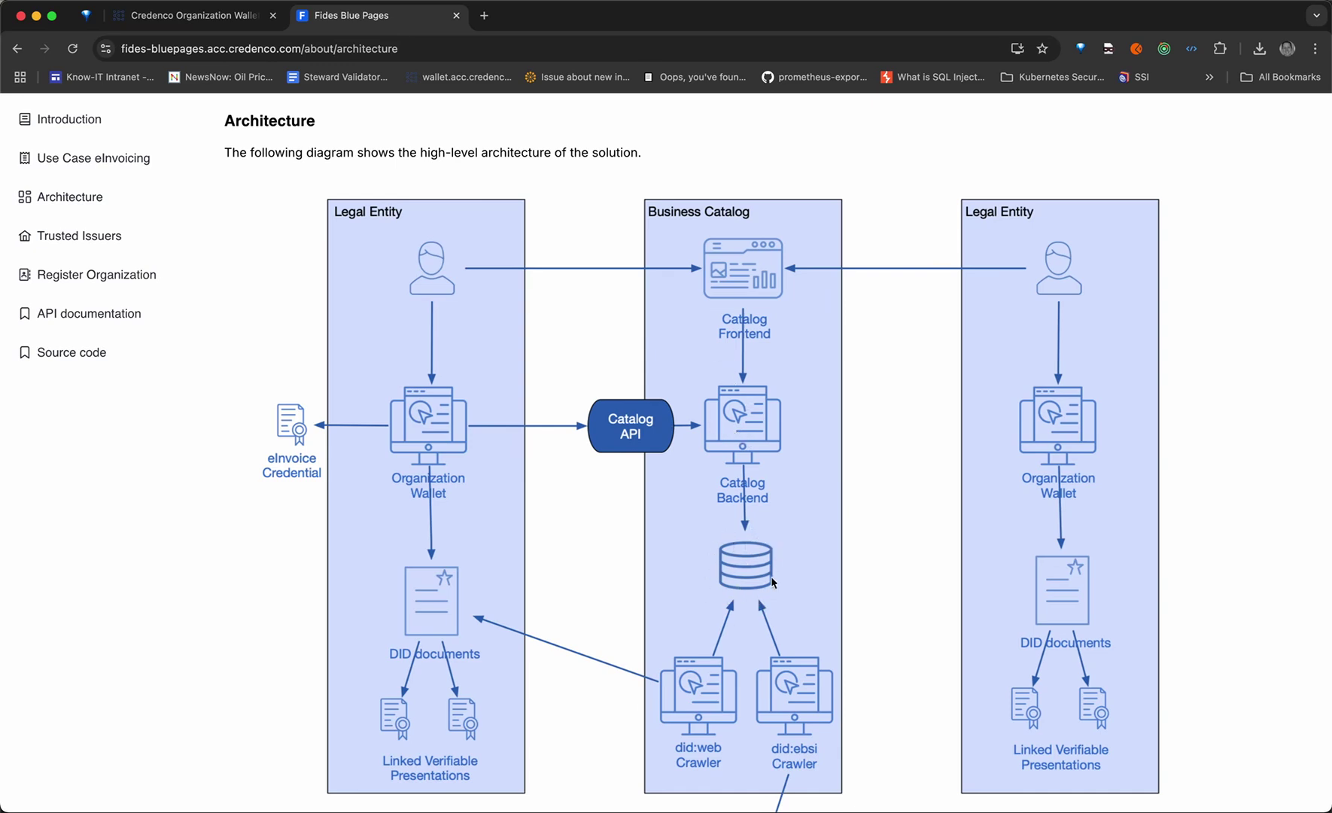
pyautogui.scroll(-1, 753, 652)
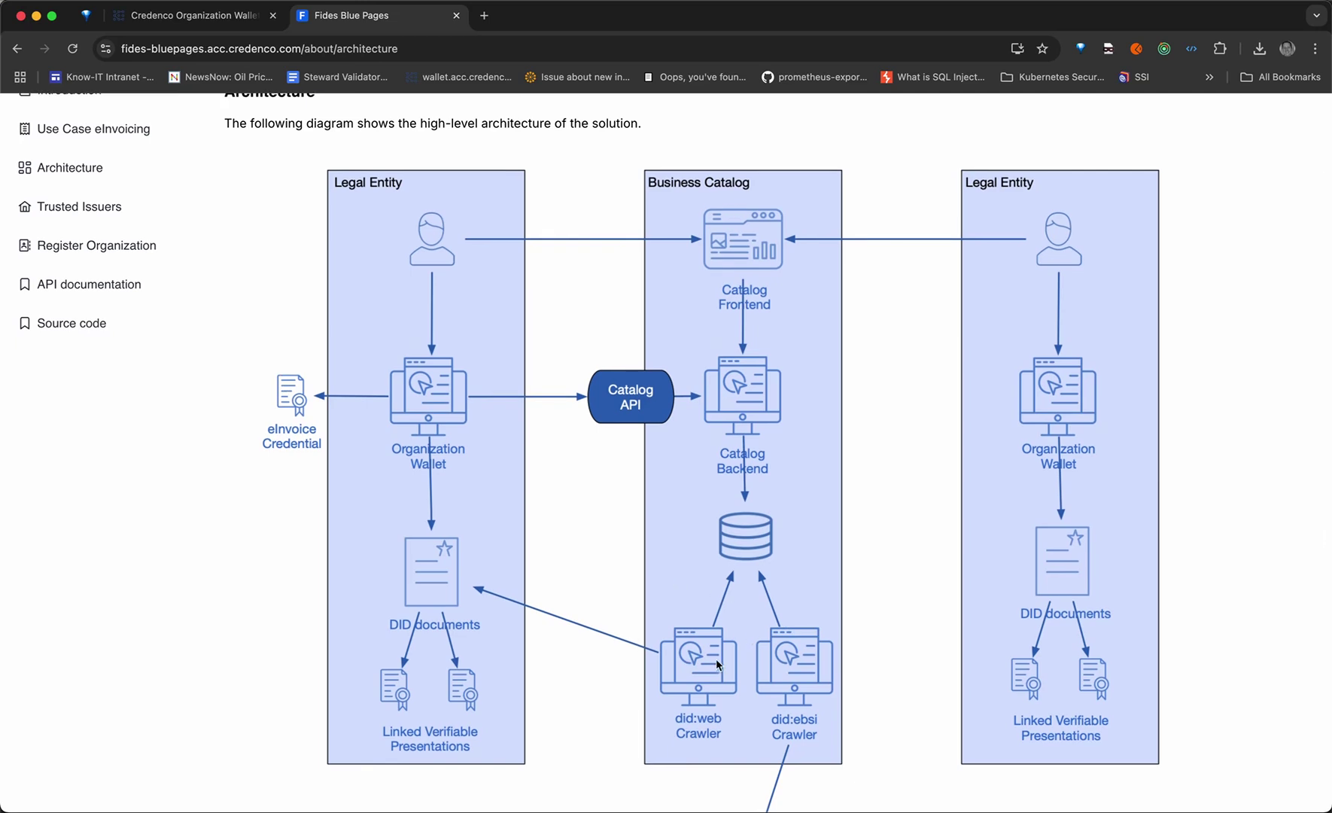